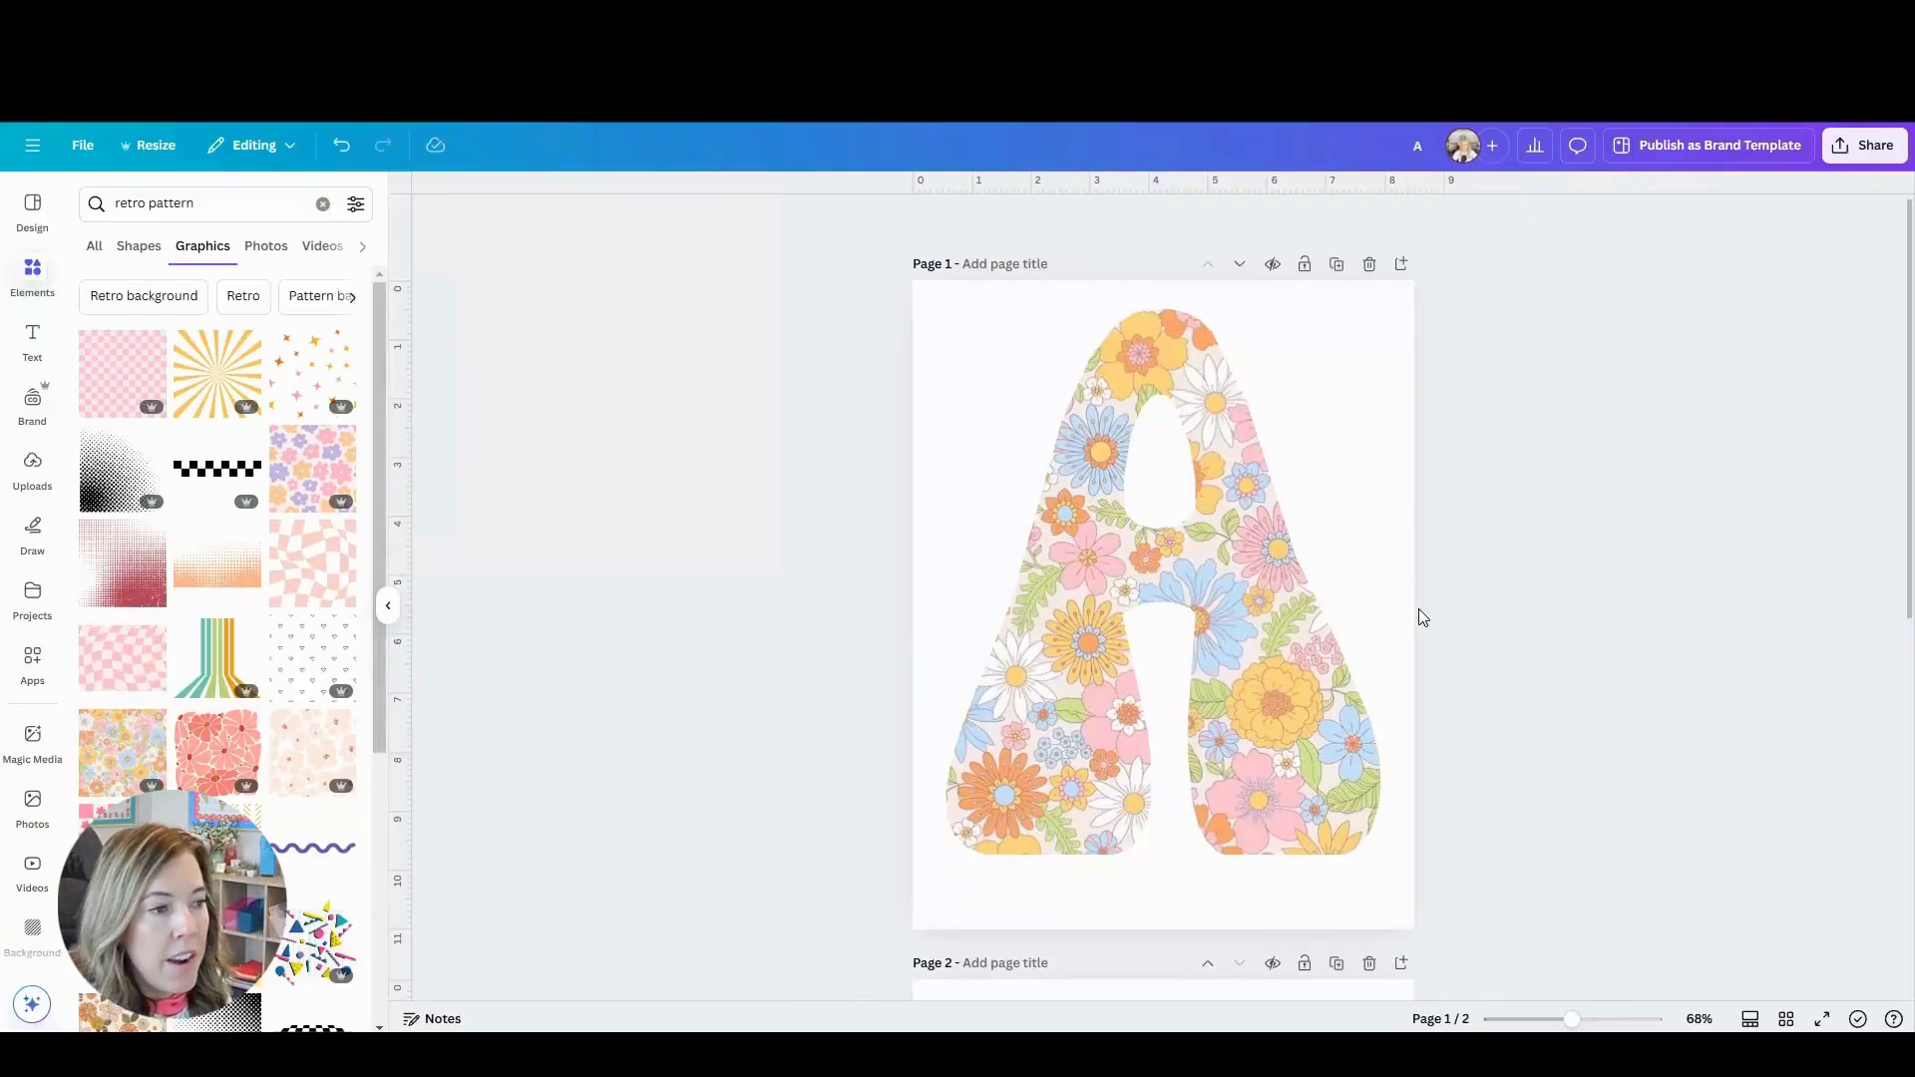
Create a new blank design from the recent 8.5 × 11 in custom size
scroll(1422, 616, "down", 1)
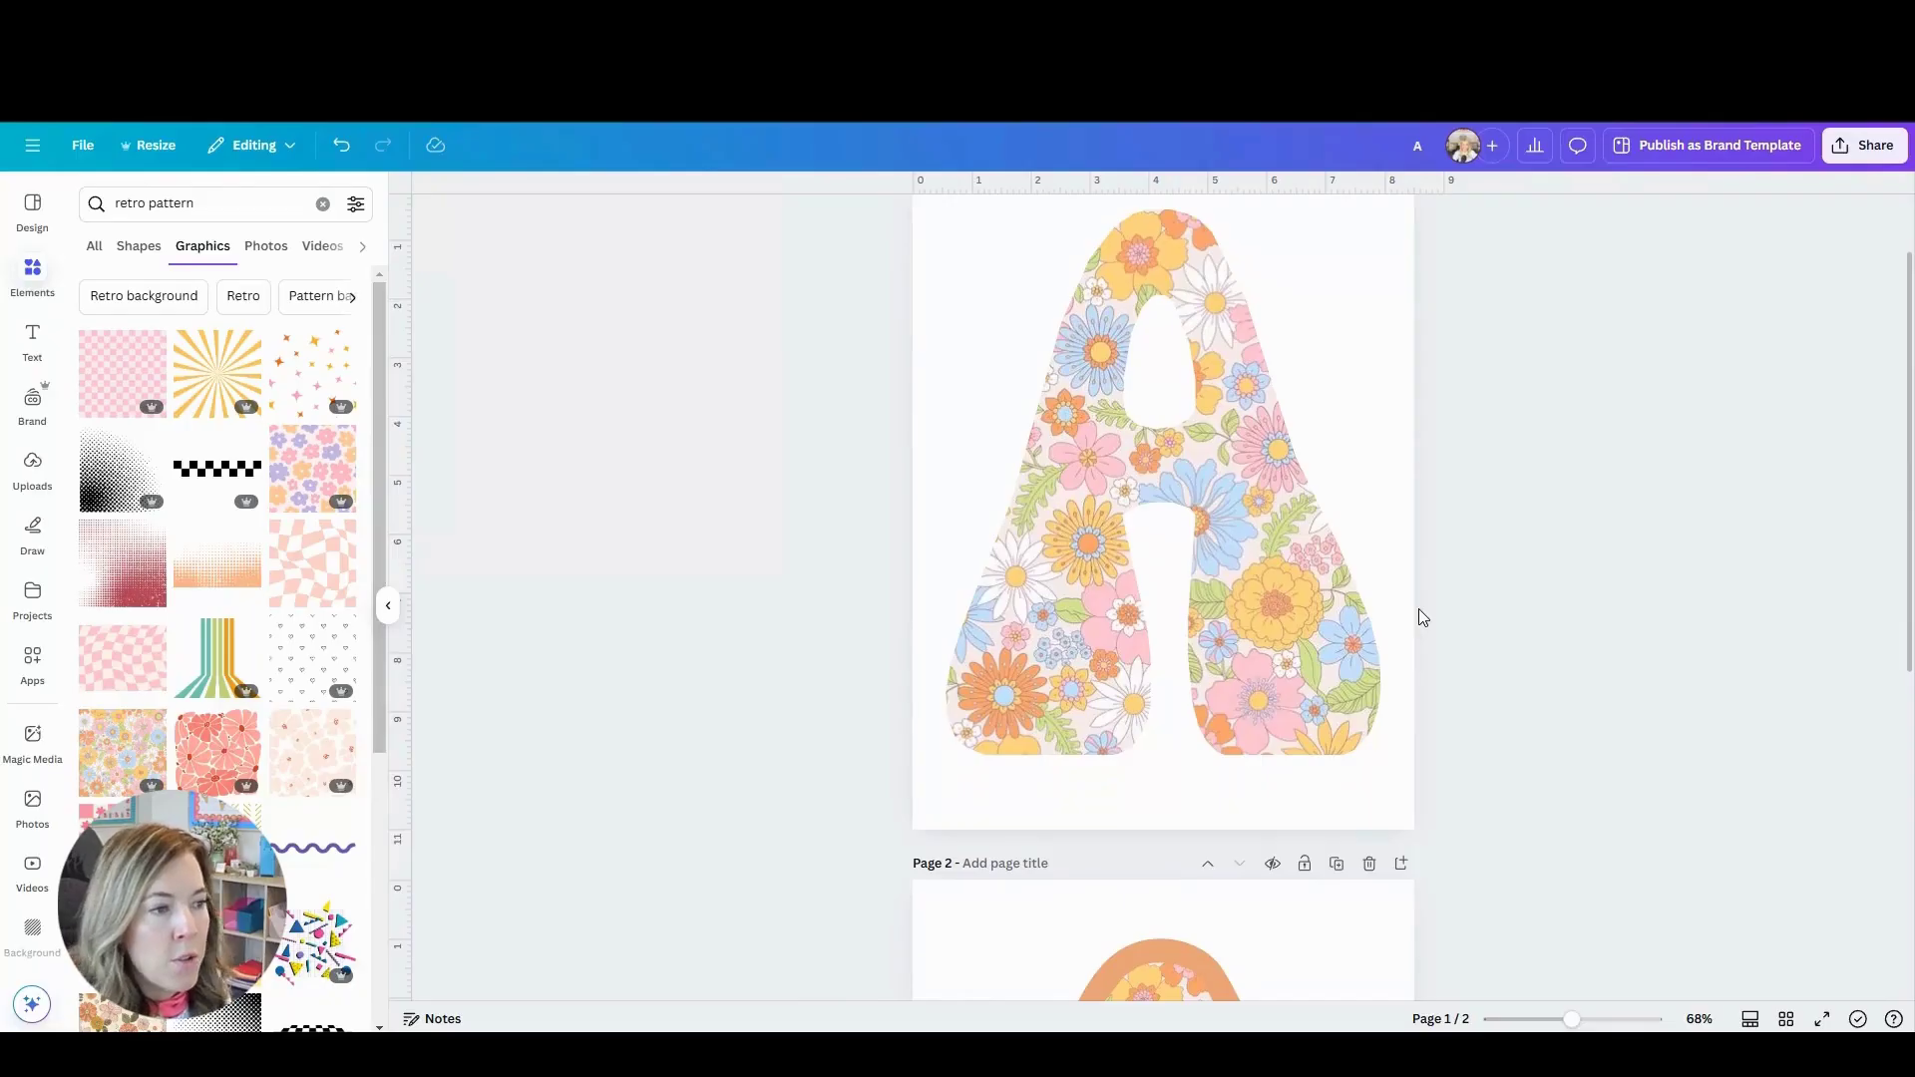
scroll(1418, 609, "down", 6)
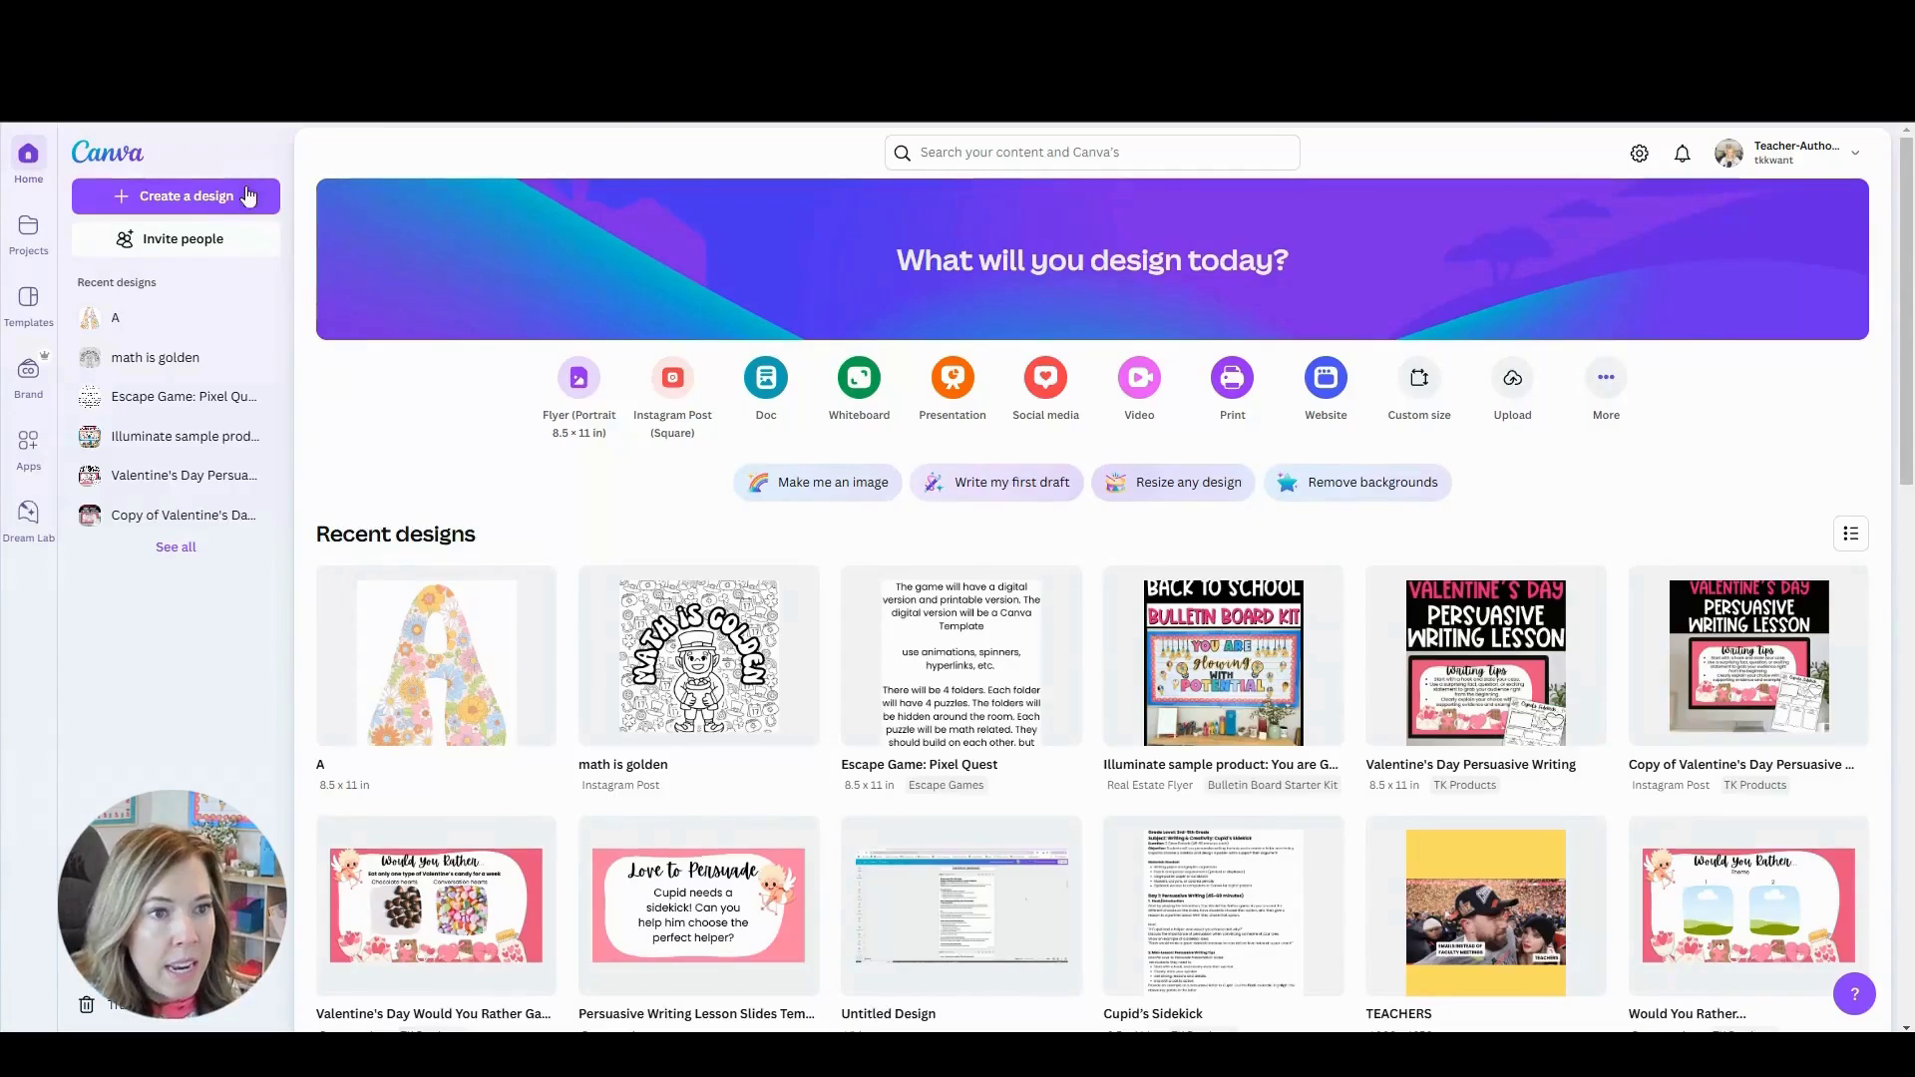
left_click(247, 195)
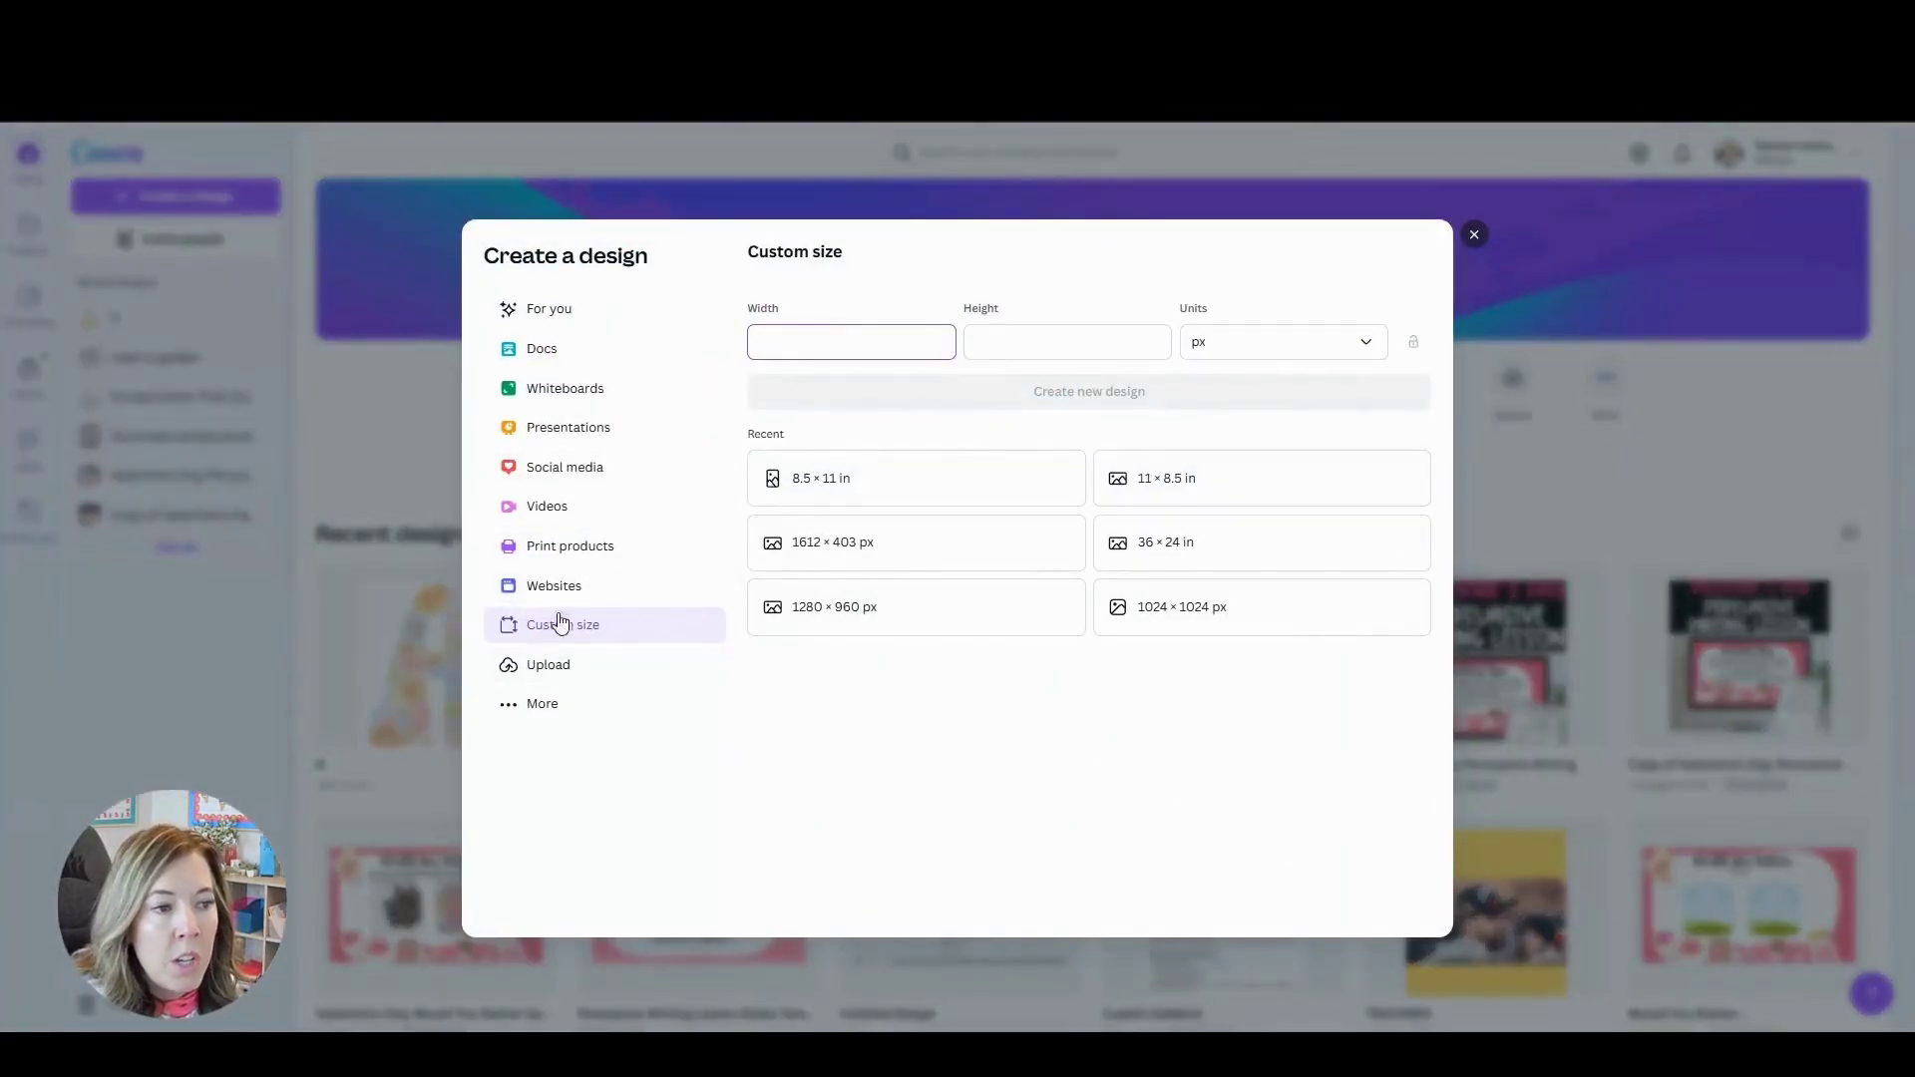
left_click(927, 483)
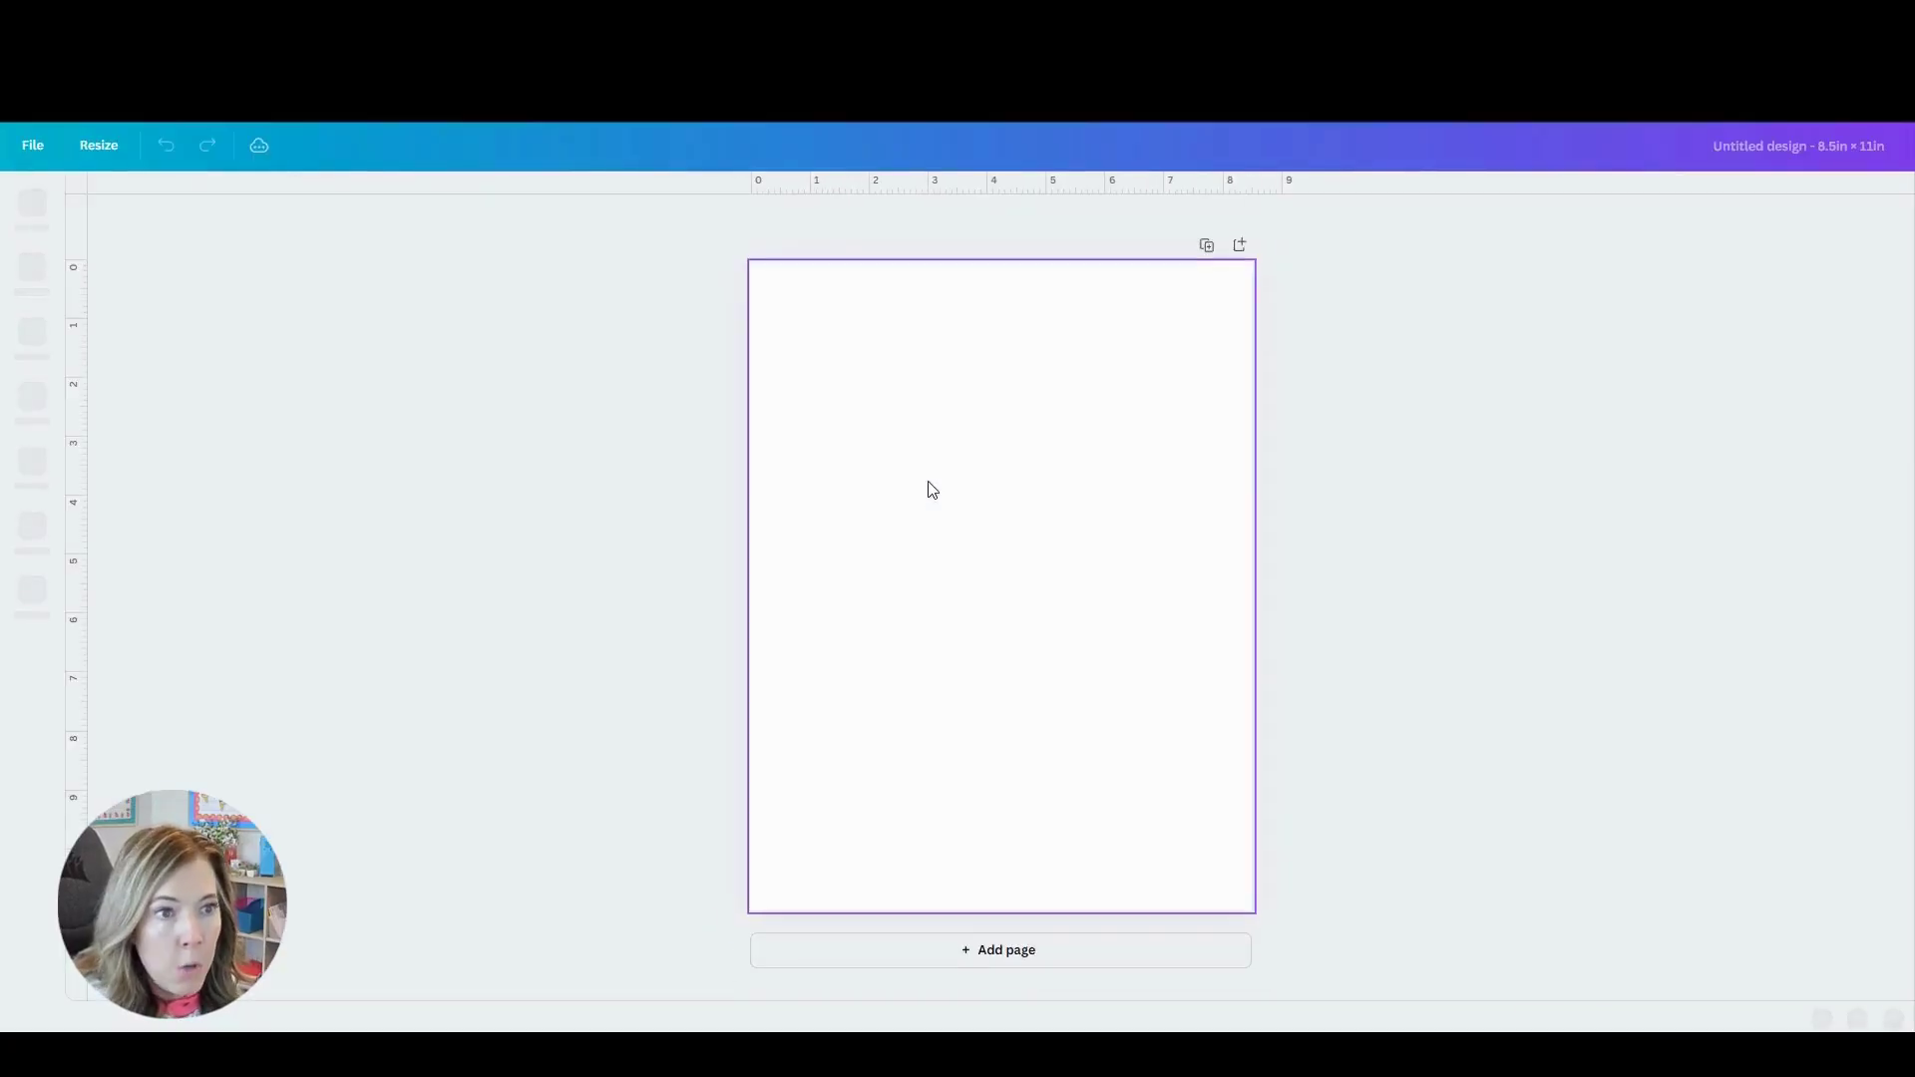
Add a subtitle text box with a capital A and enlarge it on the page
left_click(32, 339)
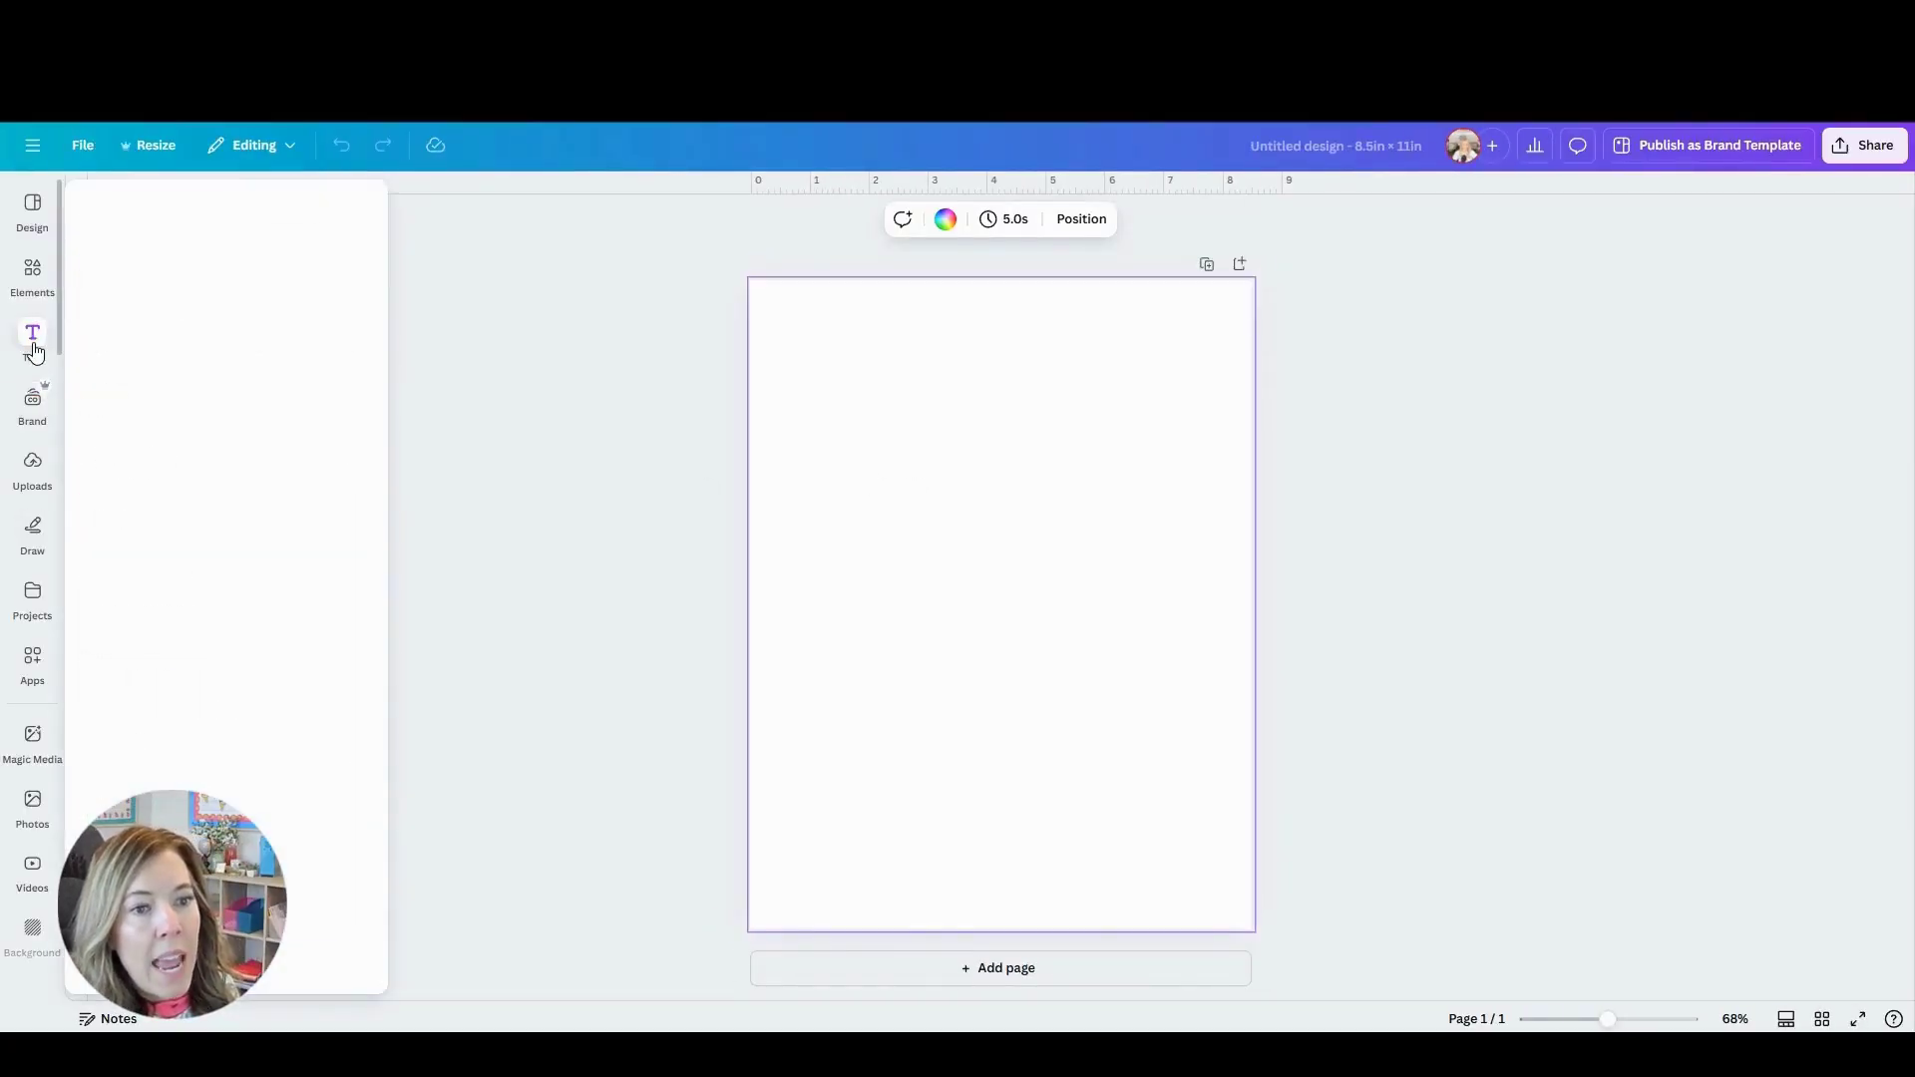
left_click(115, 454)
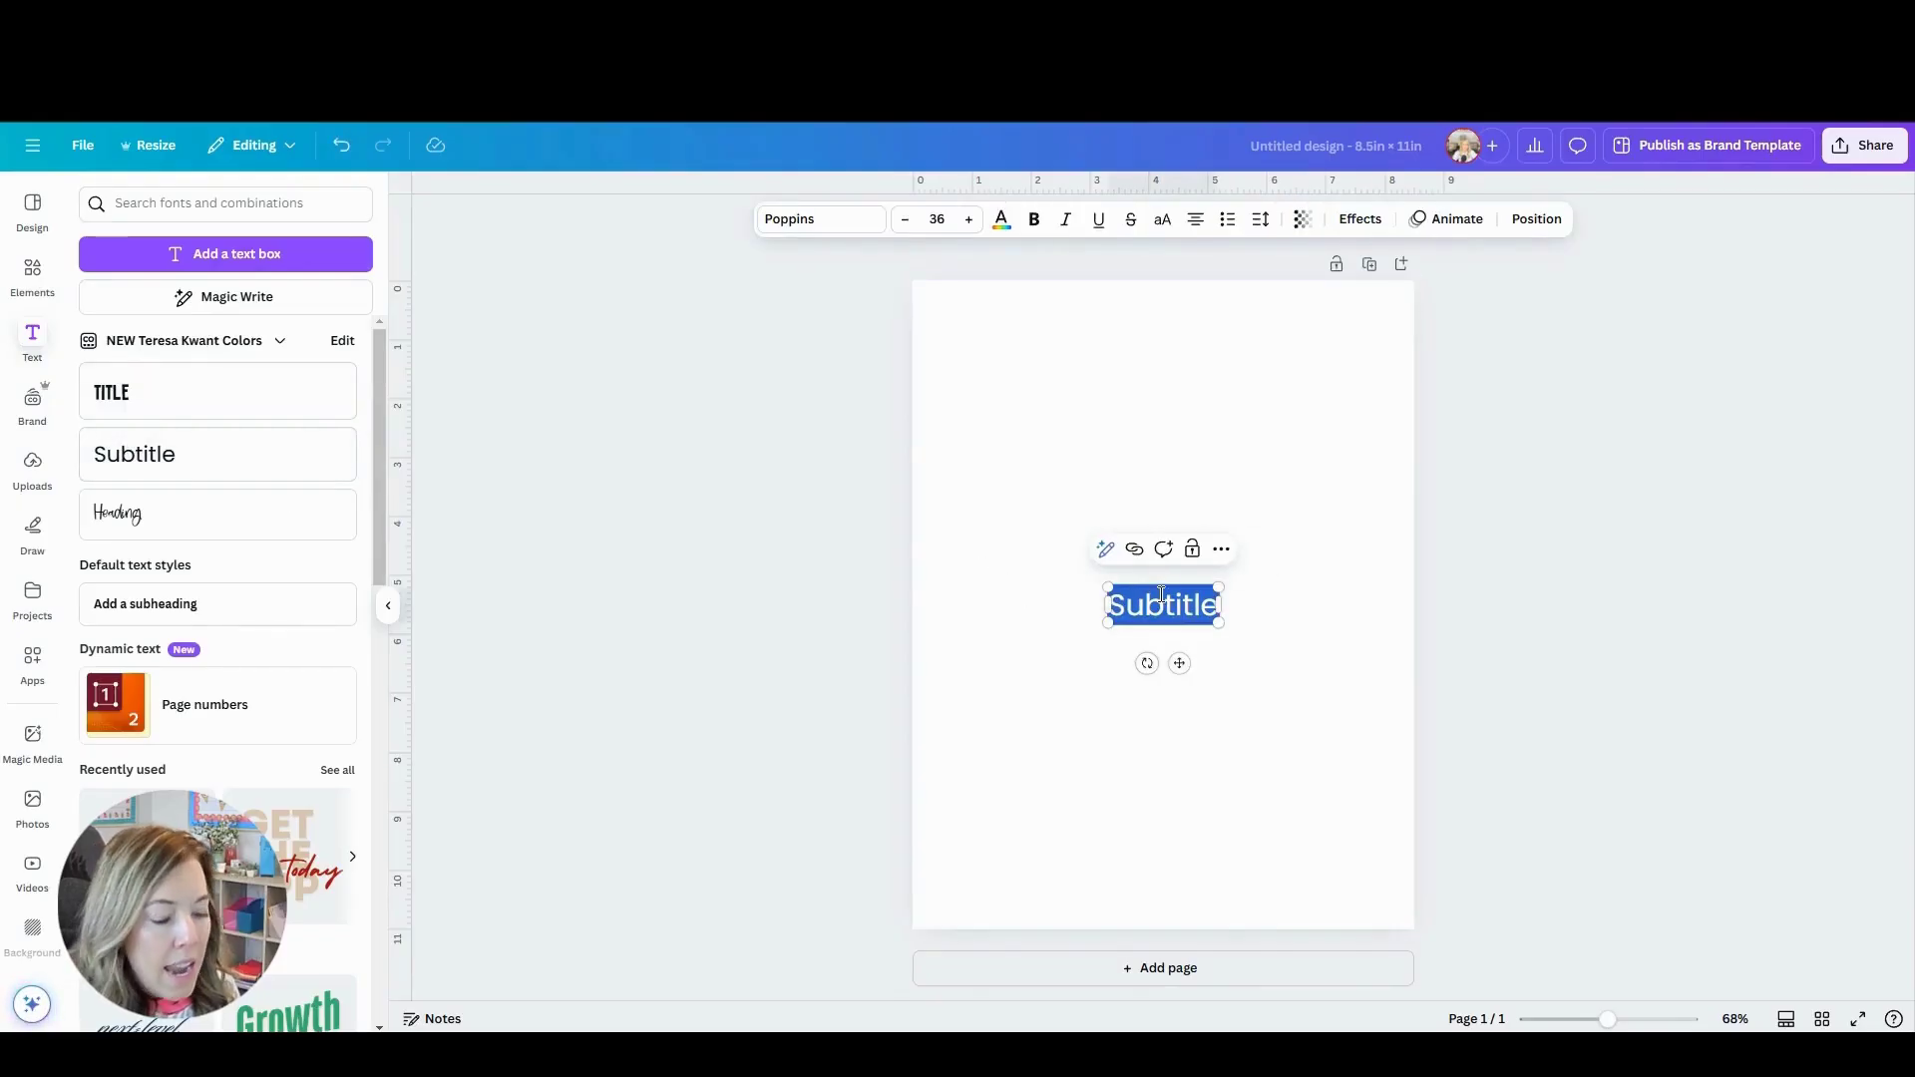
key("Caps_Lock")
type("A")
left_click_drag(1154, 585, 905, 347)
left_click_drag(1127, 434, 1217, 562)
left_click_drag(1075, 429, 1129, 478)
key("Escape")
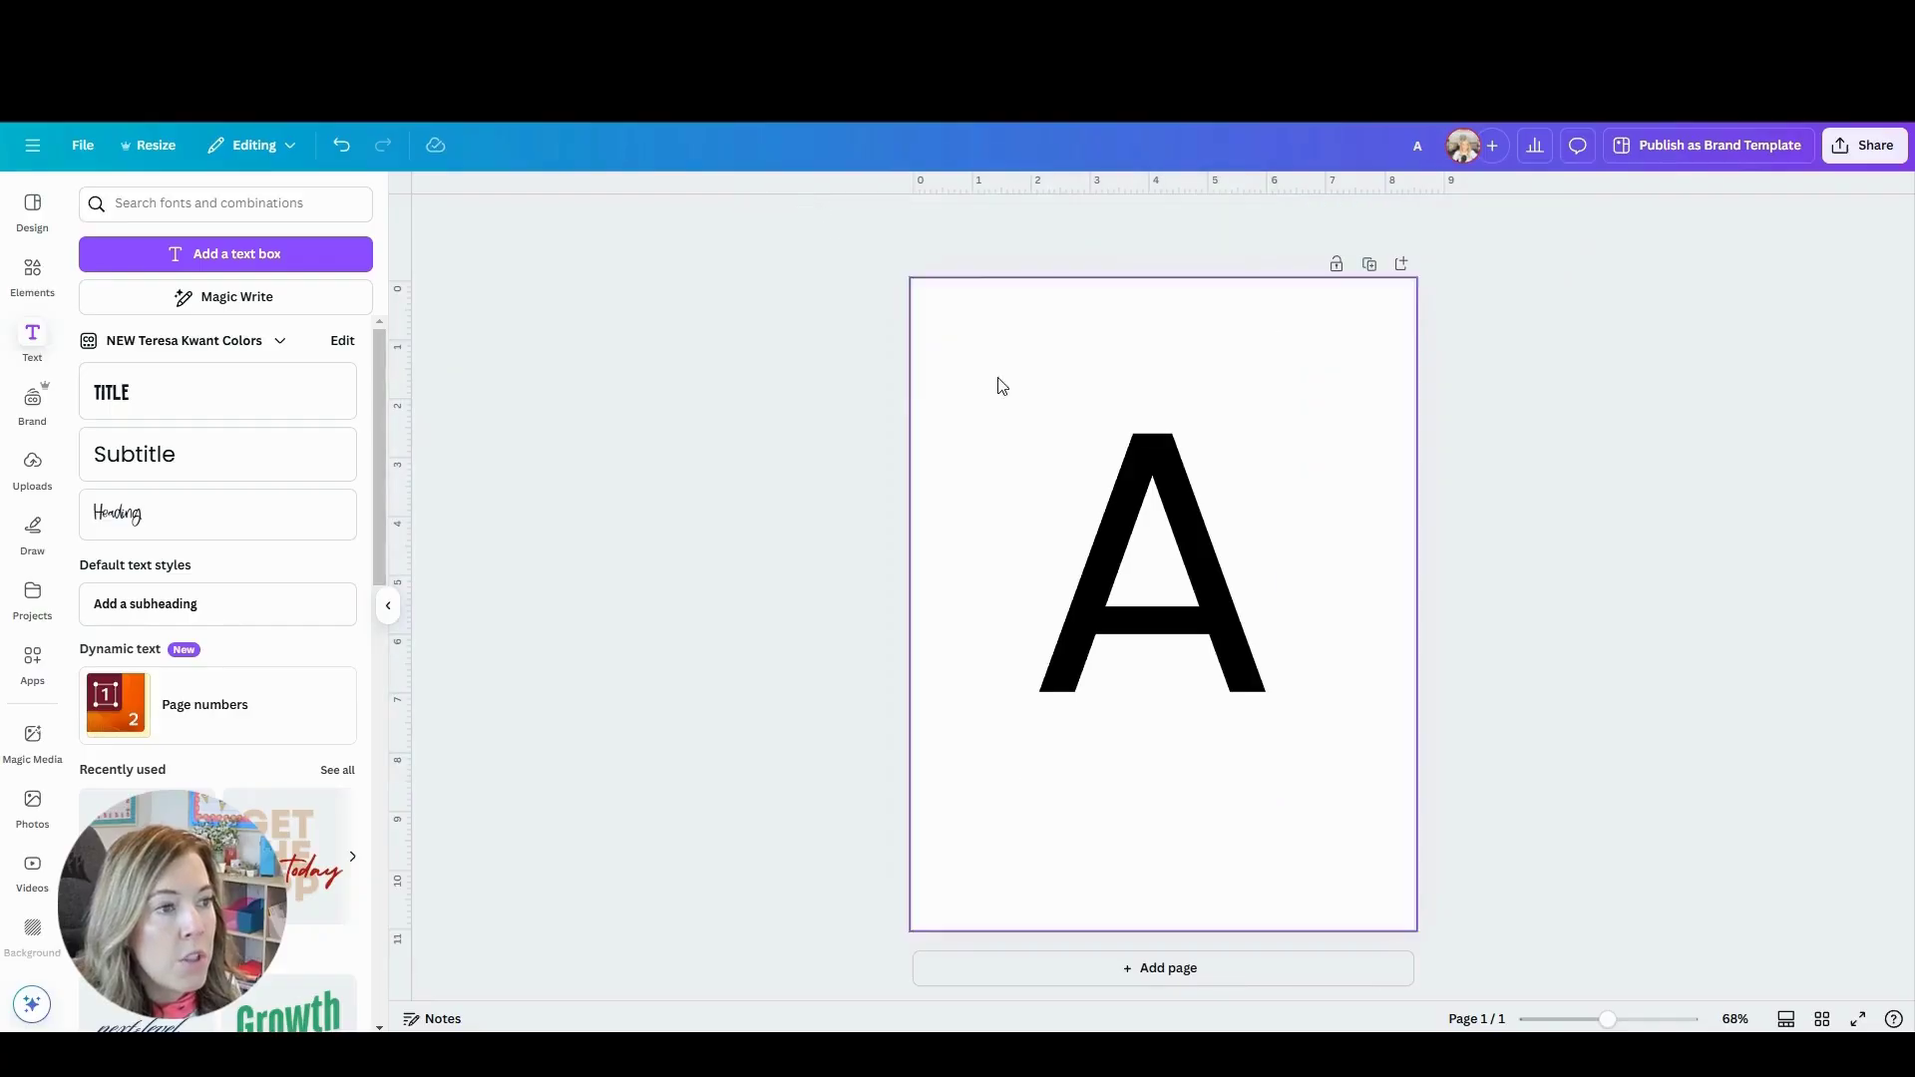
left_click(1002, 387)
Change the A to the Nectarine font from a RETRO search and enlarge it to size 786
left_click(808, 224)
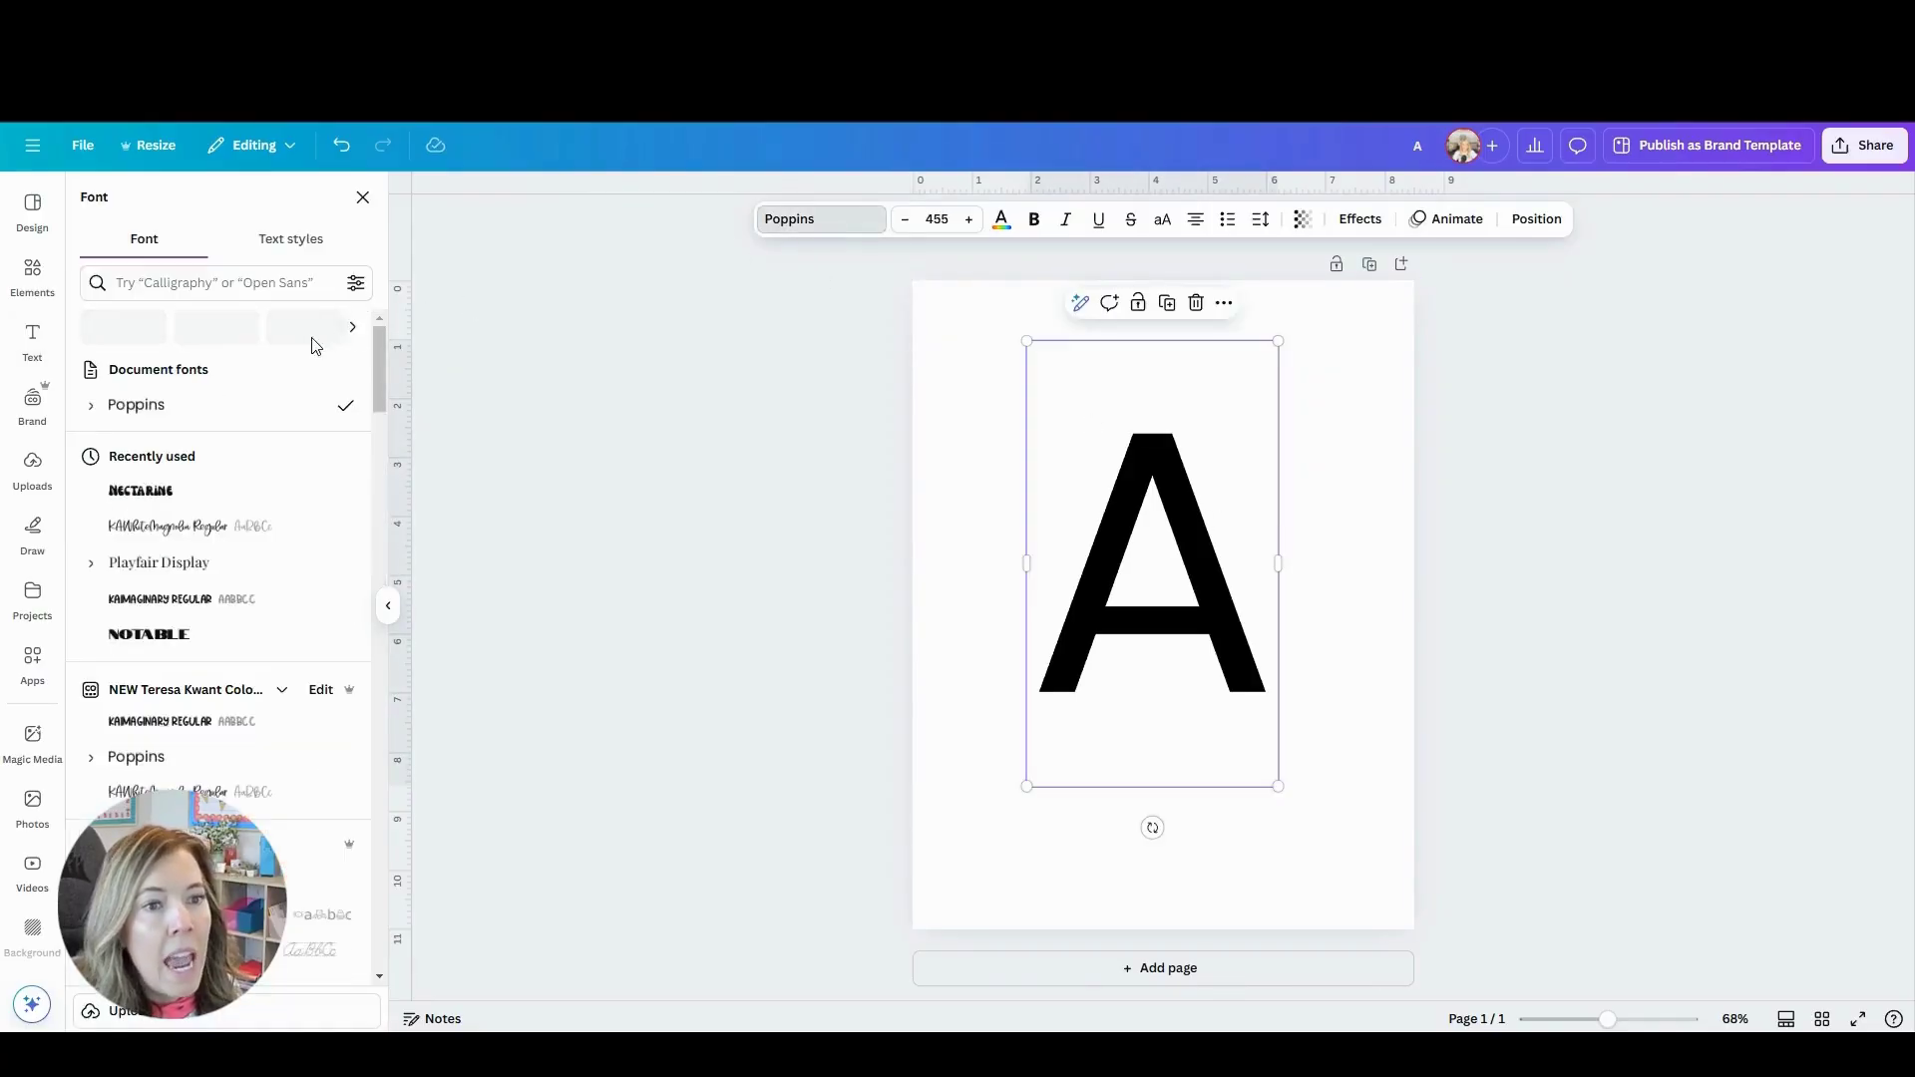
left_click(183, 283)
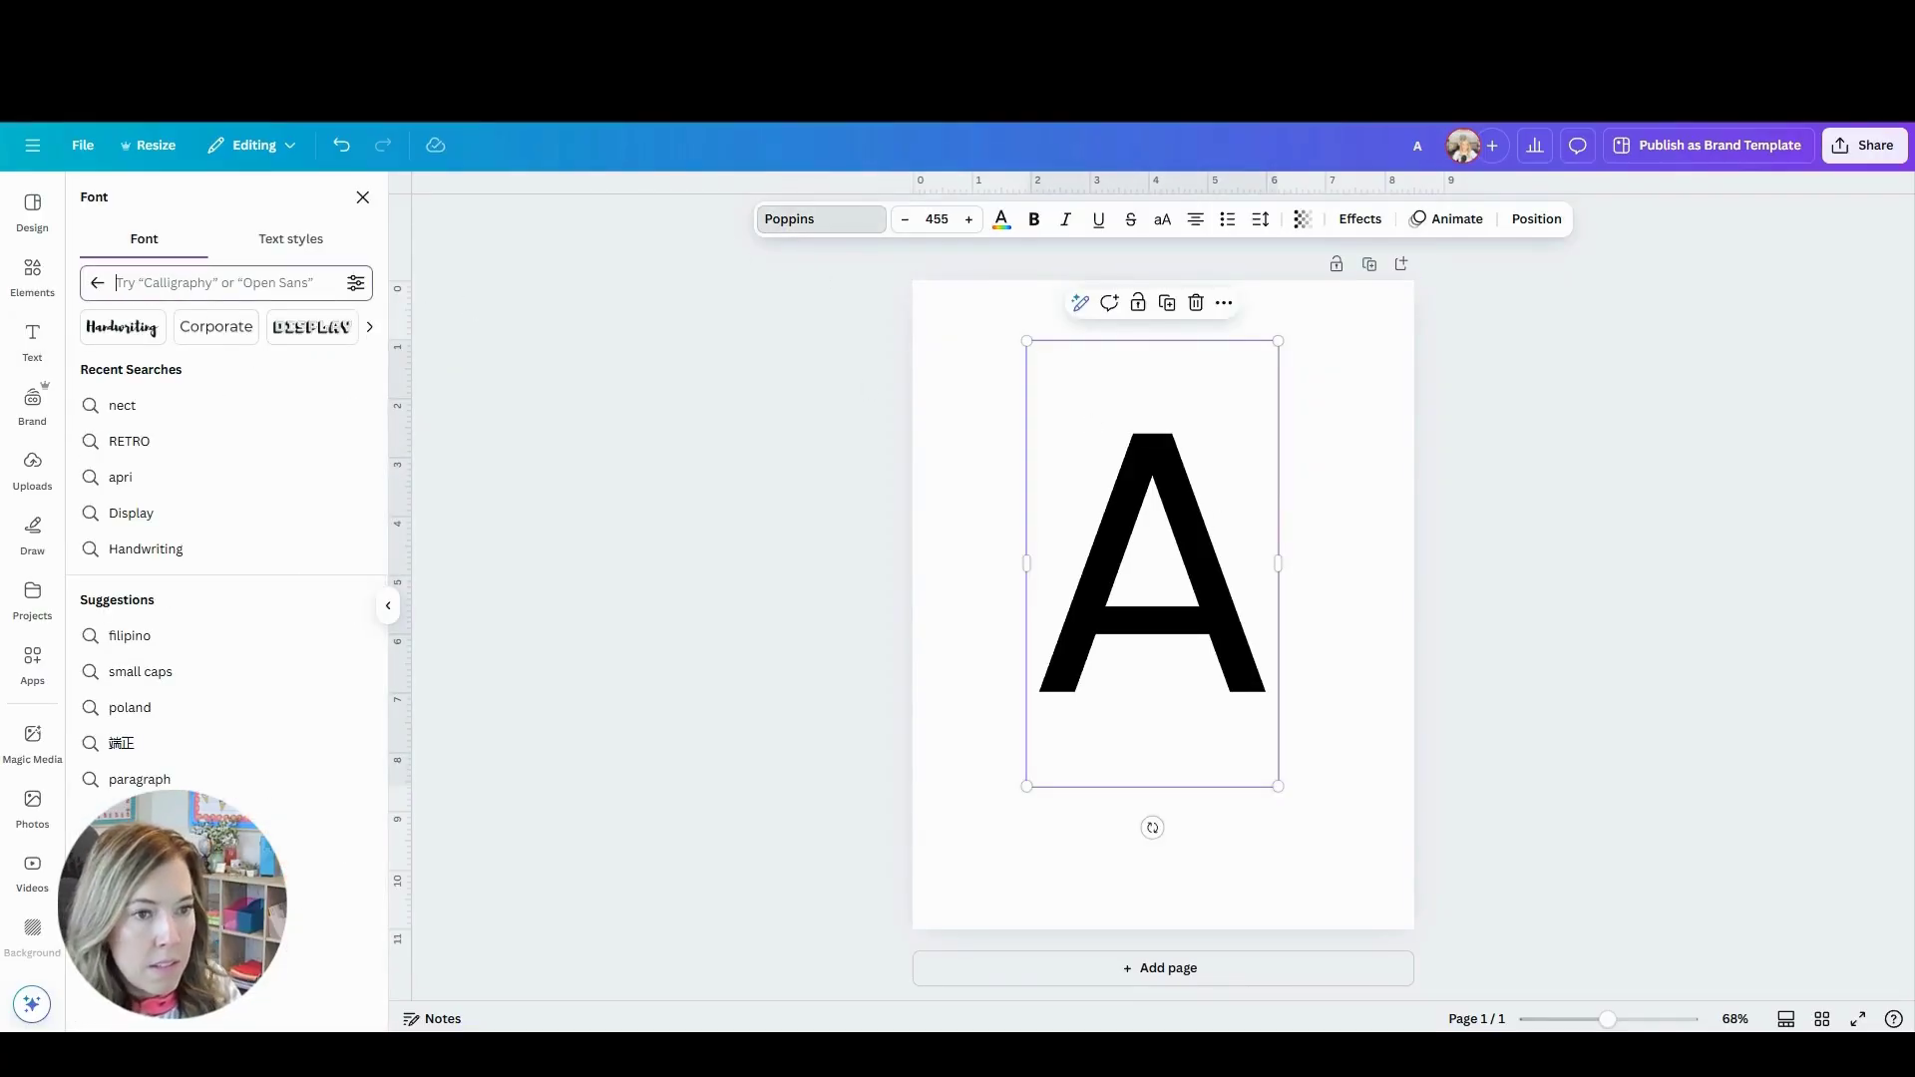
type("RETRO")
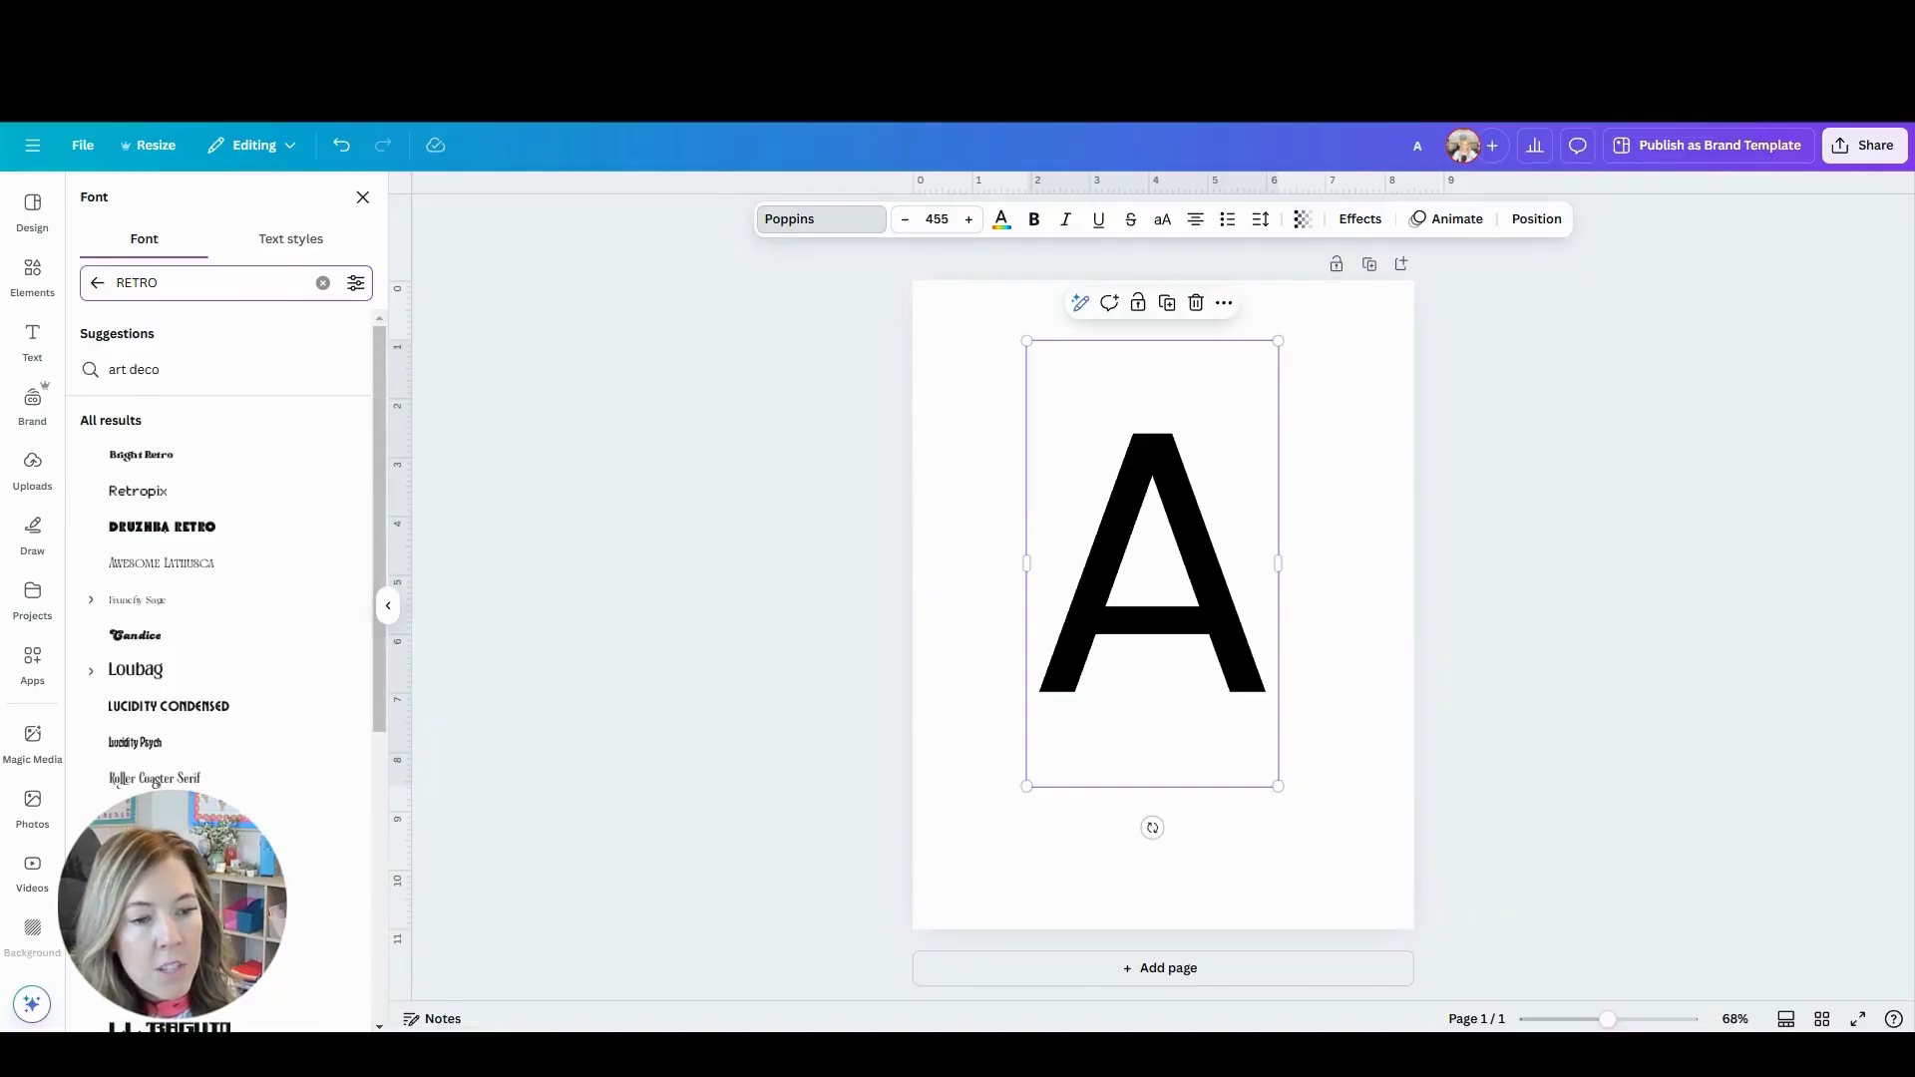
scroll(245, 679, "down", 5)
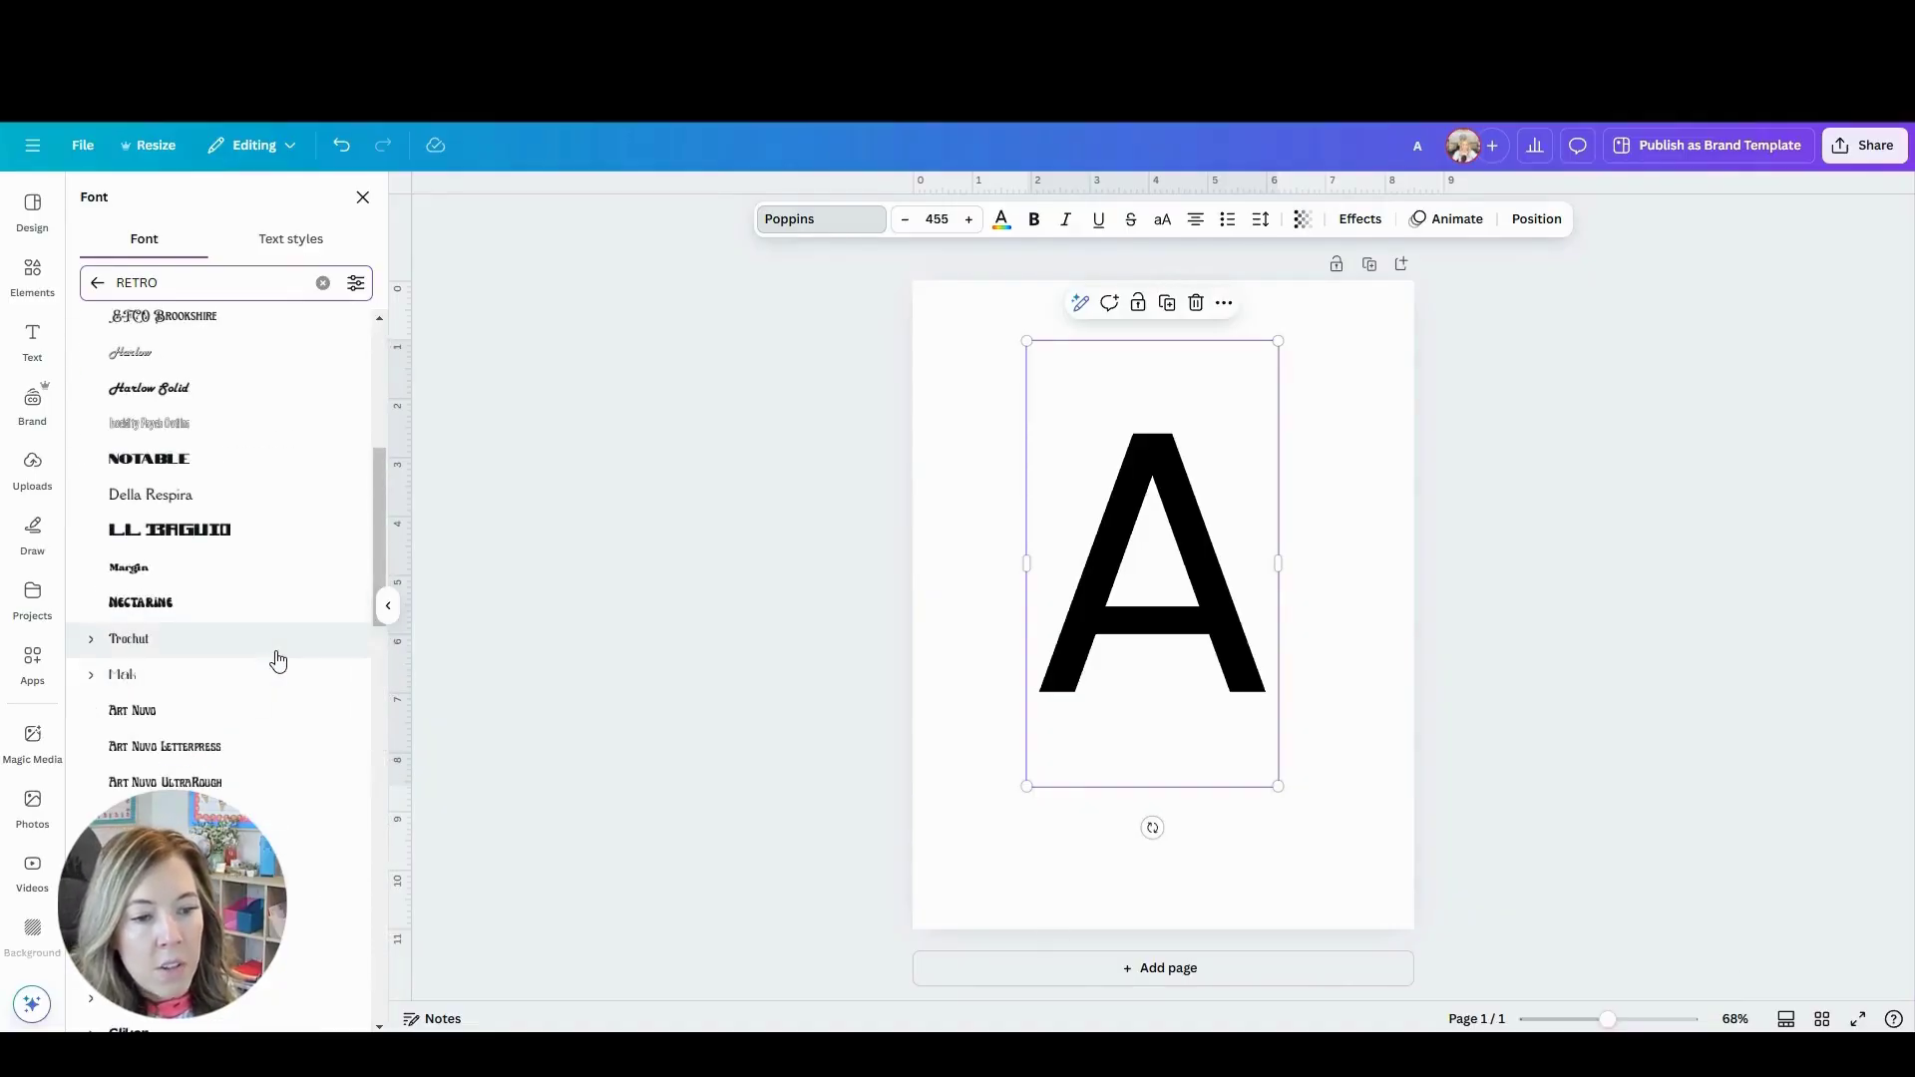
left_click(165, 604)
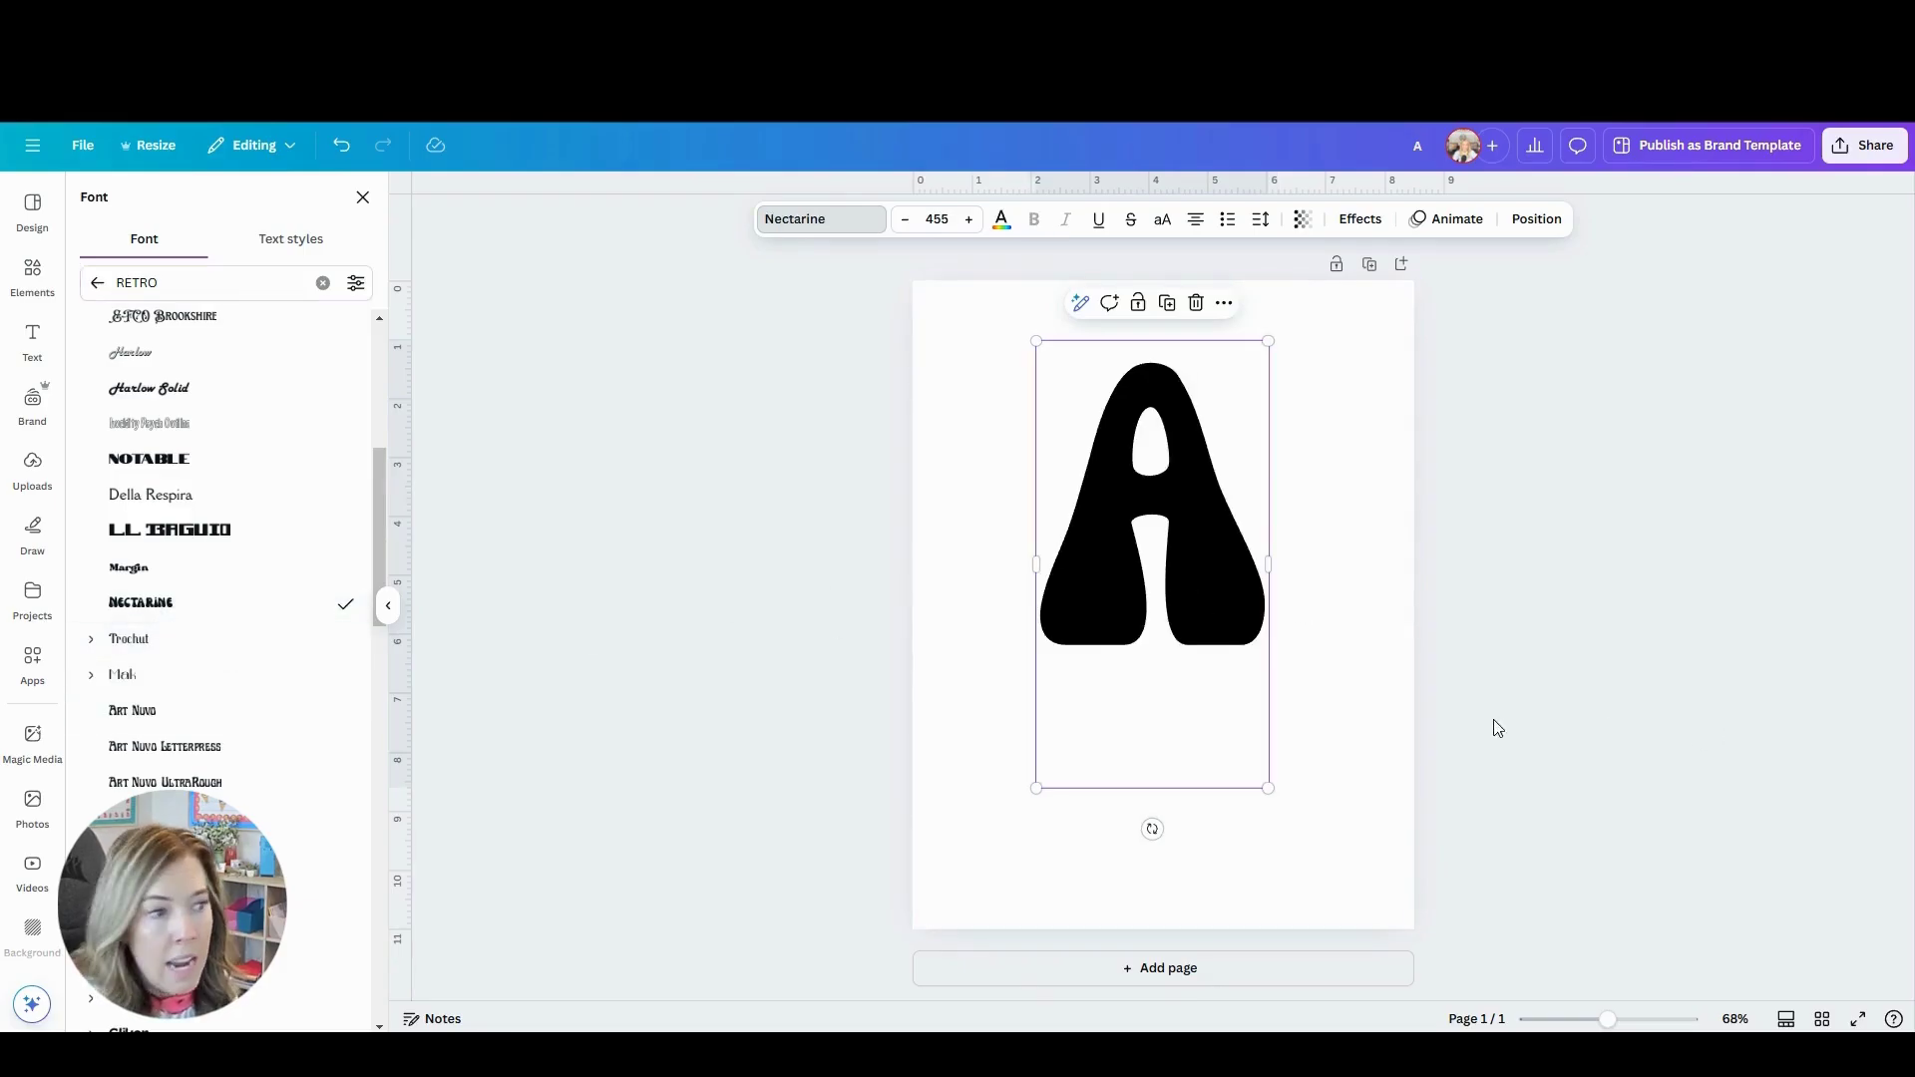
left_click_drag(1266, 791, 1416, 997)
left_click_drag(1110, 670, 1095, 668)
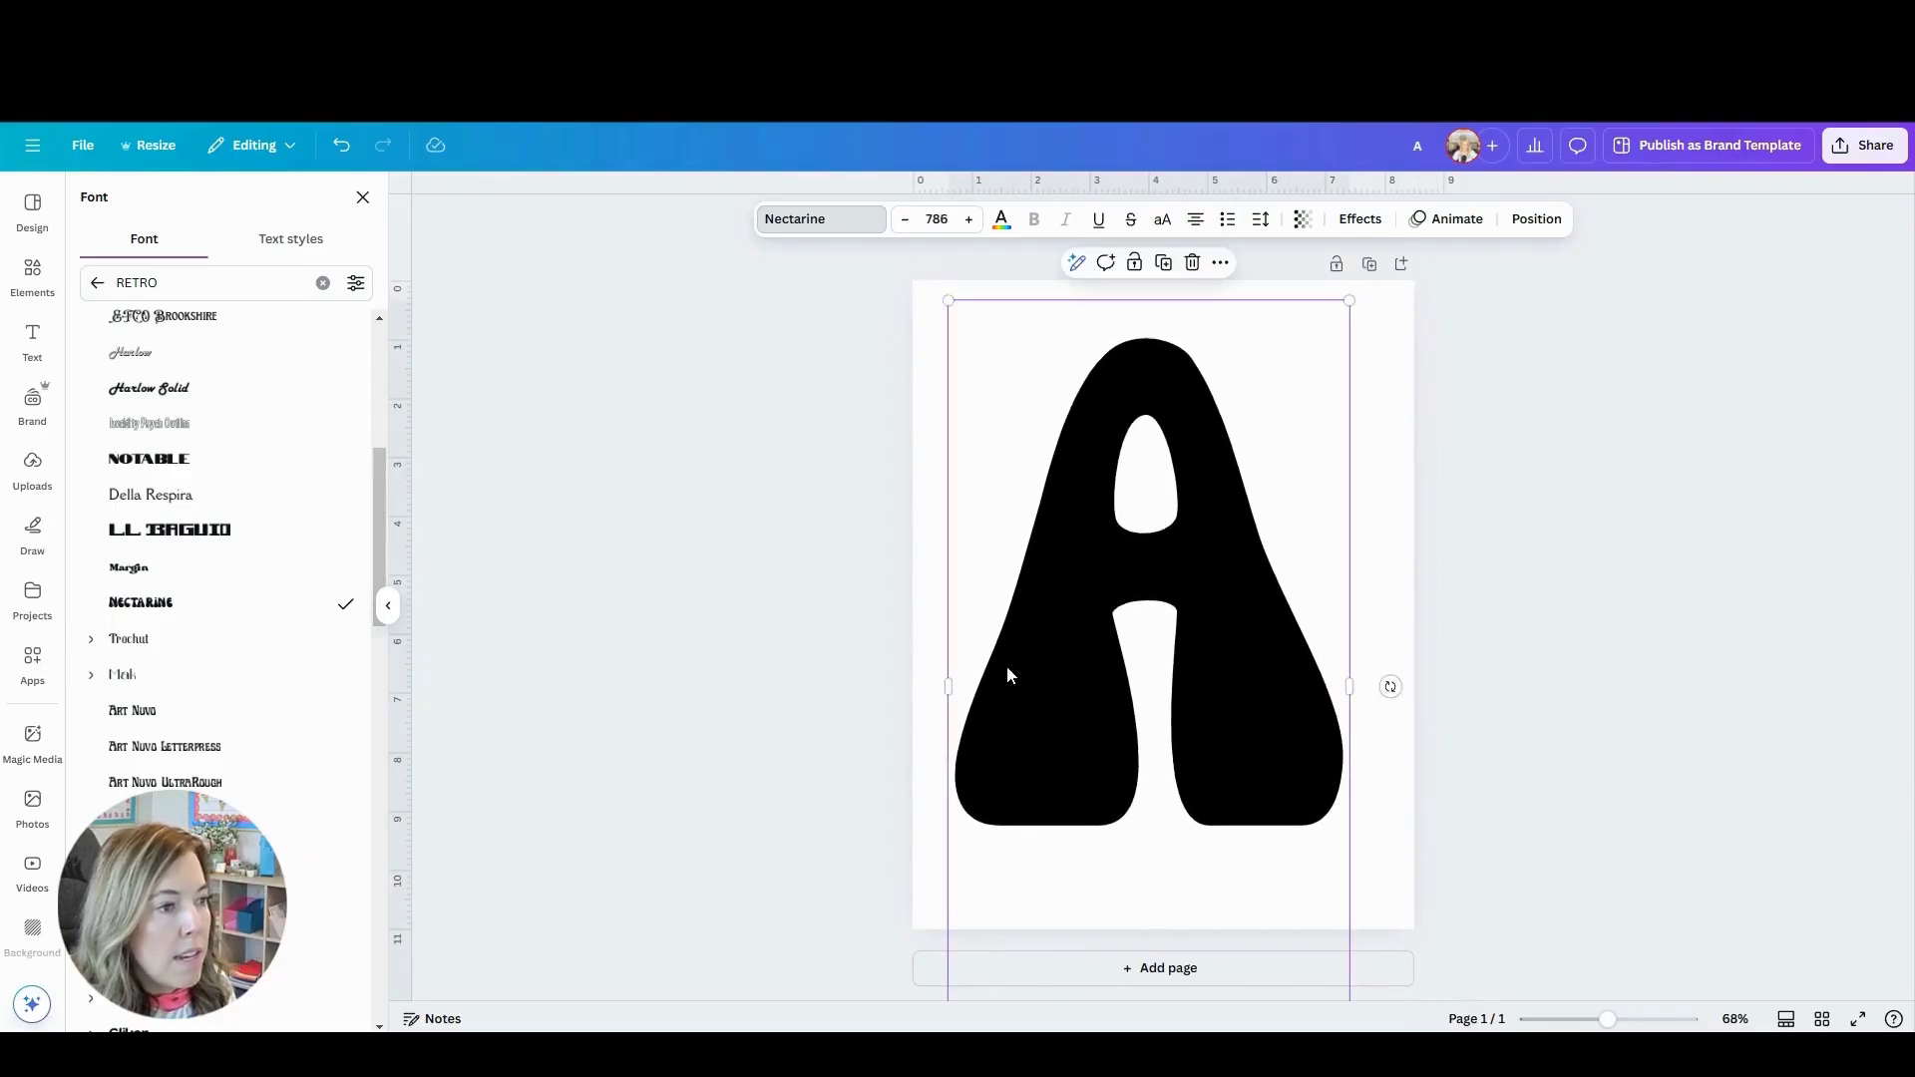
Download the letter A design as a PNG image from the Share menu
left_click(1582, 451)
left_click(1864, 145)
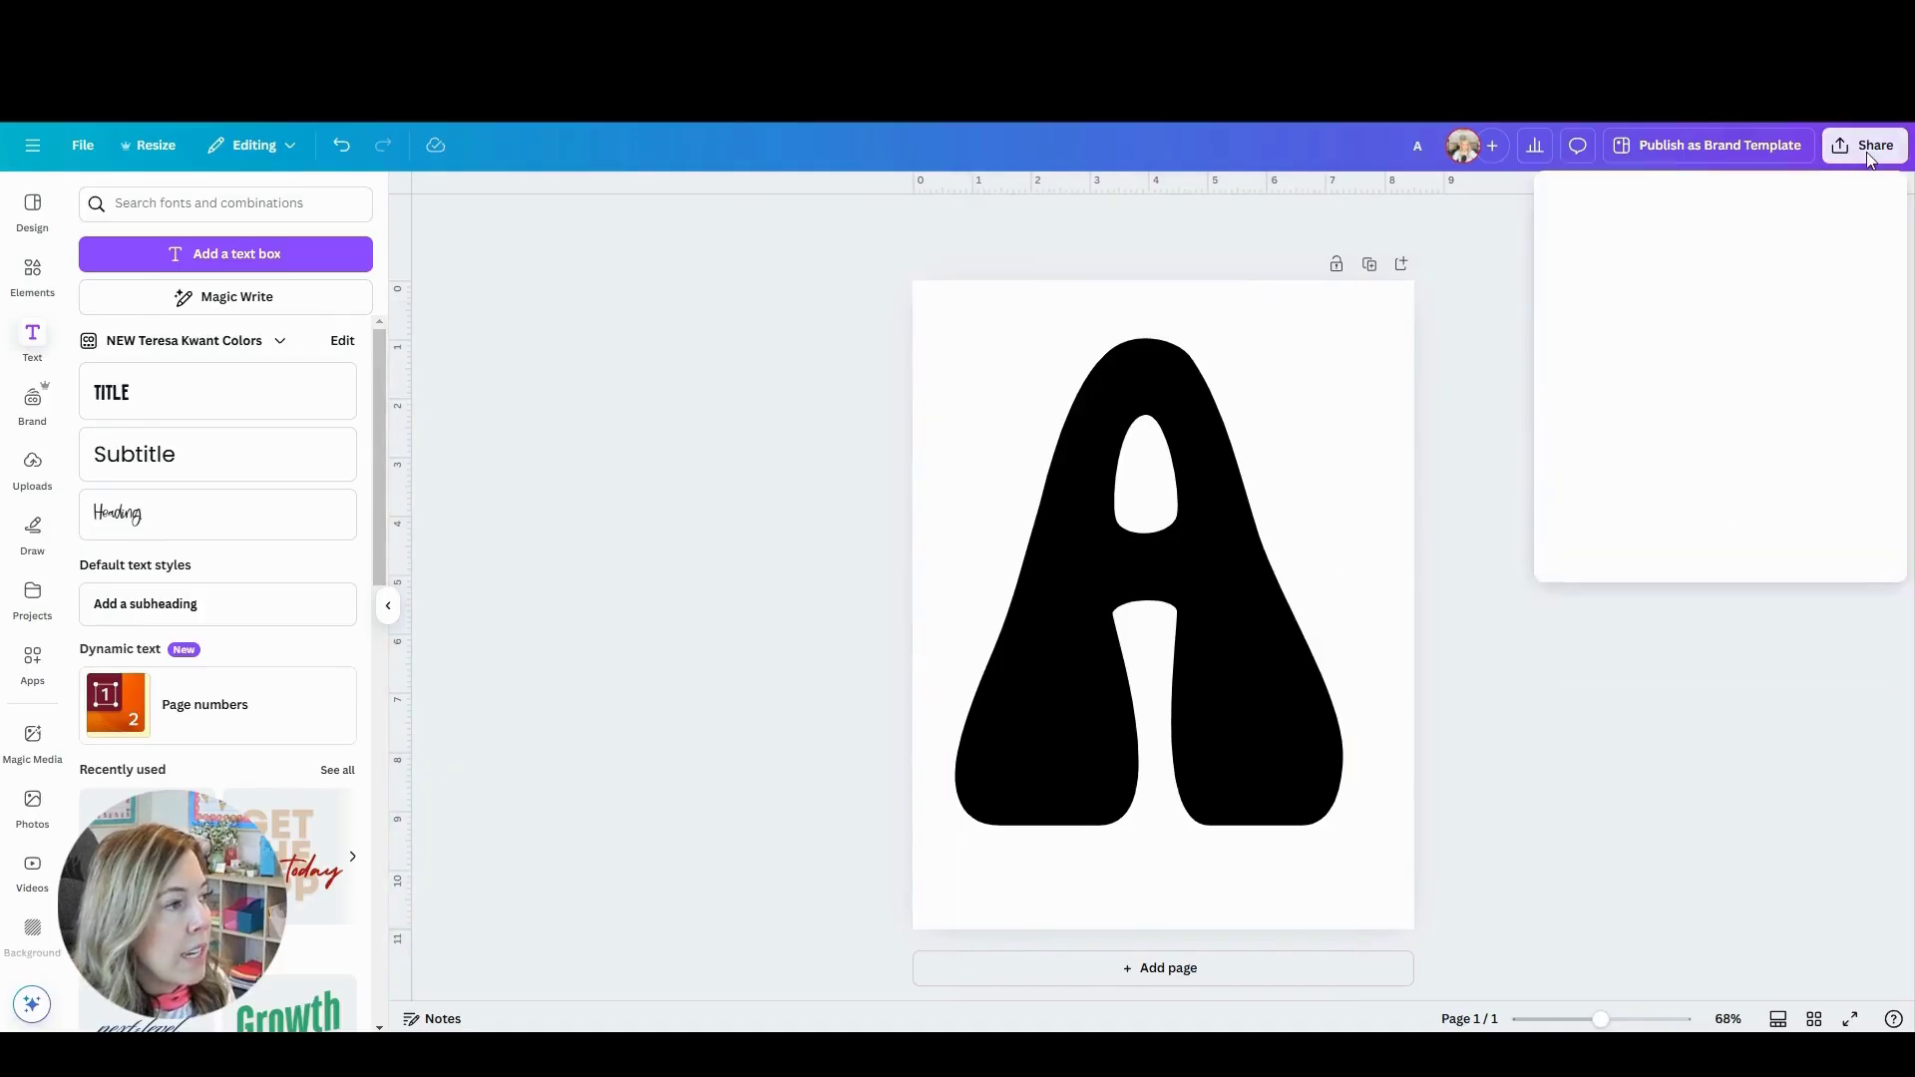
left_click(1591, 493)
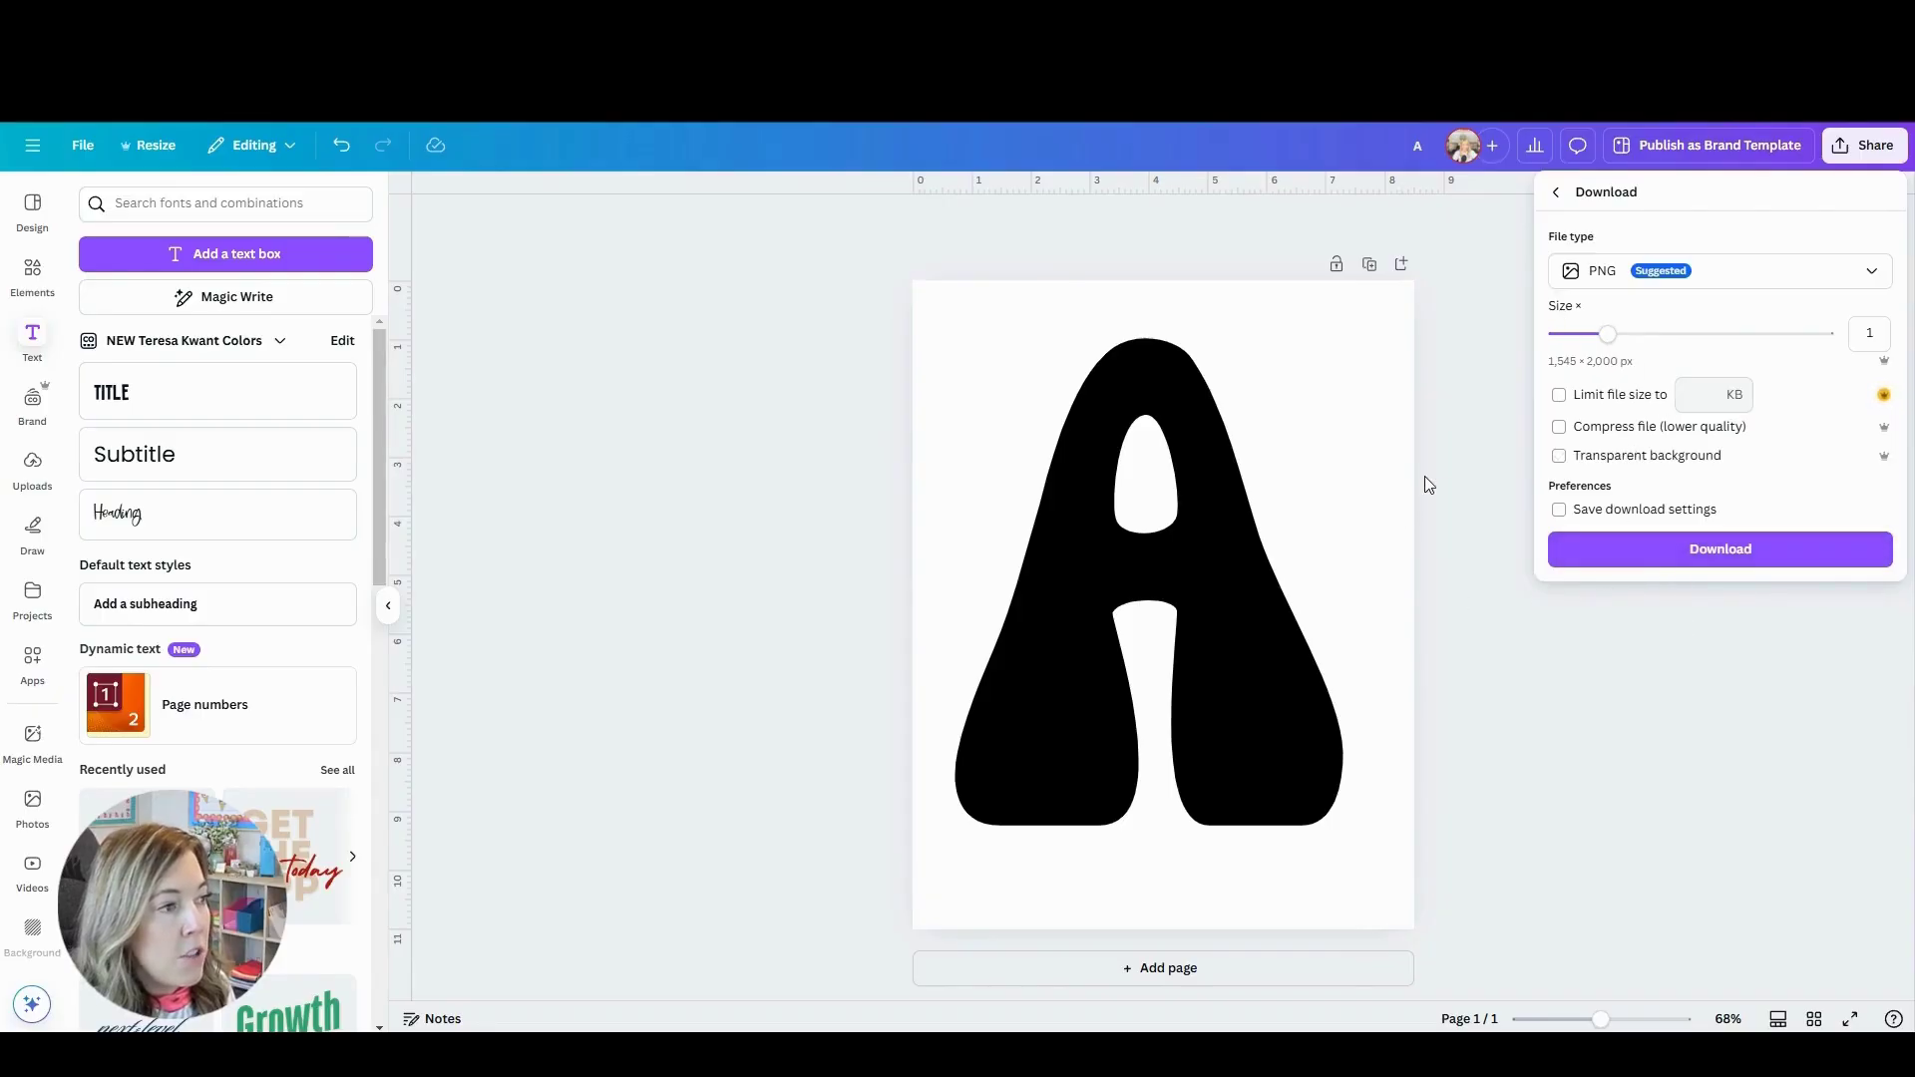
left_click(1506, 537)
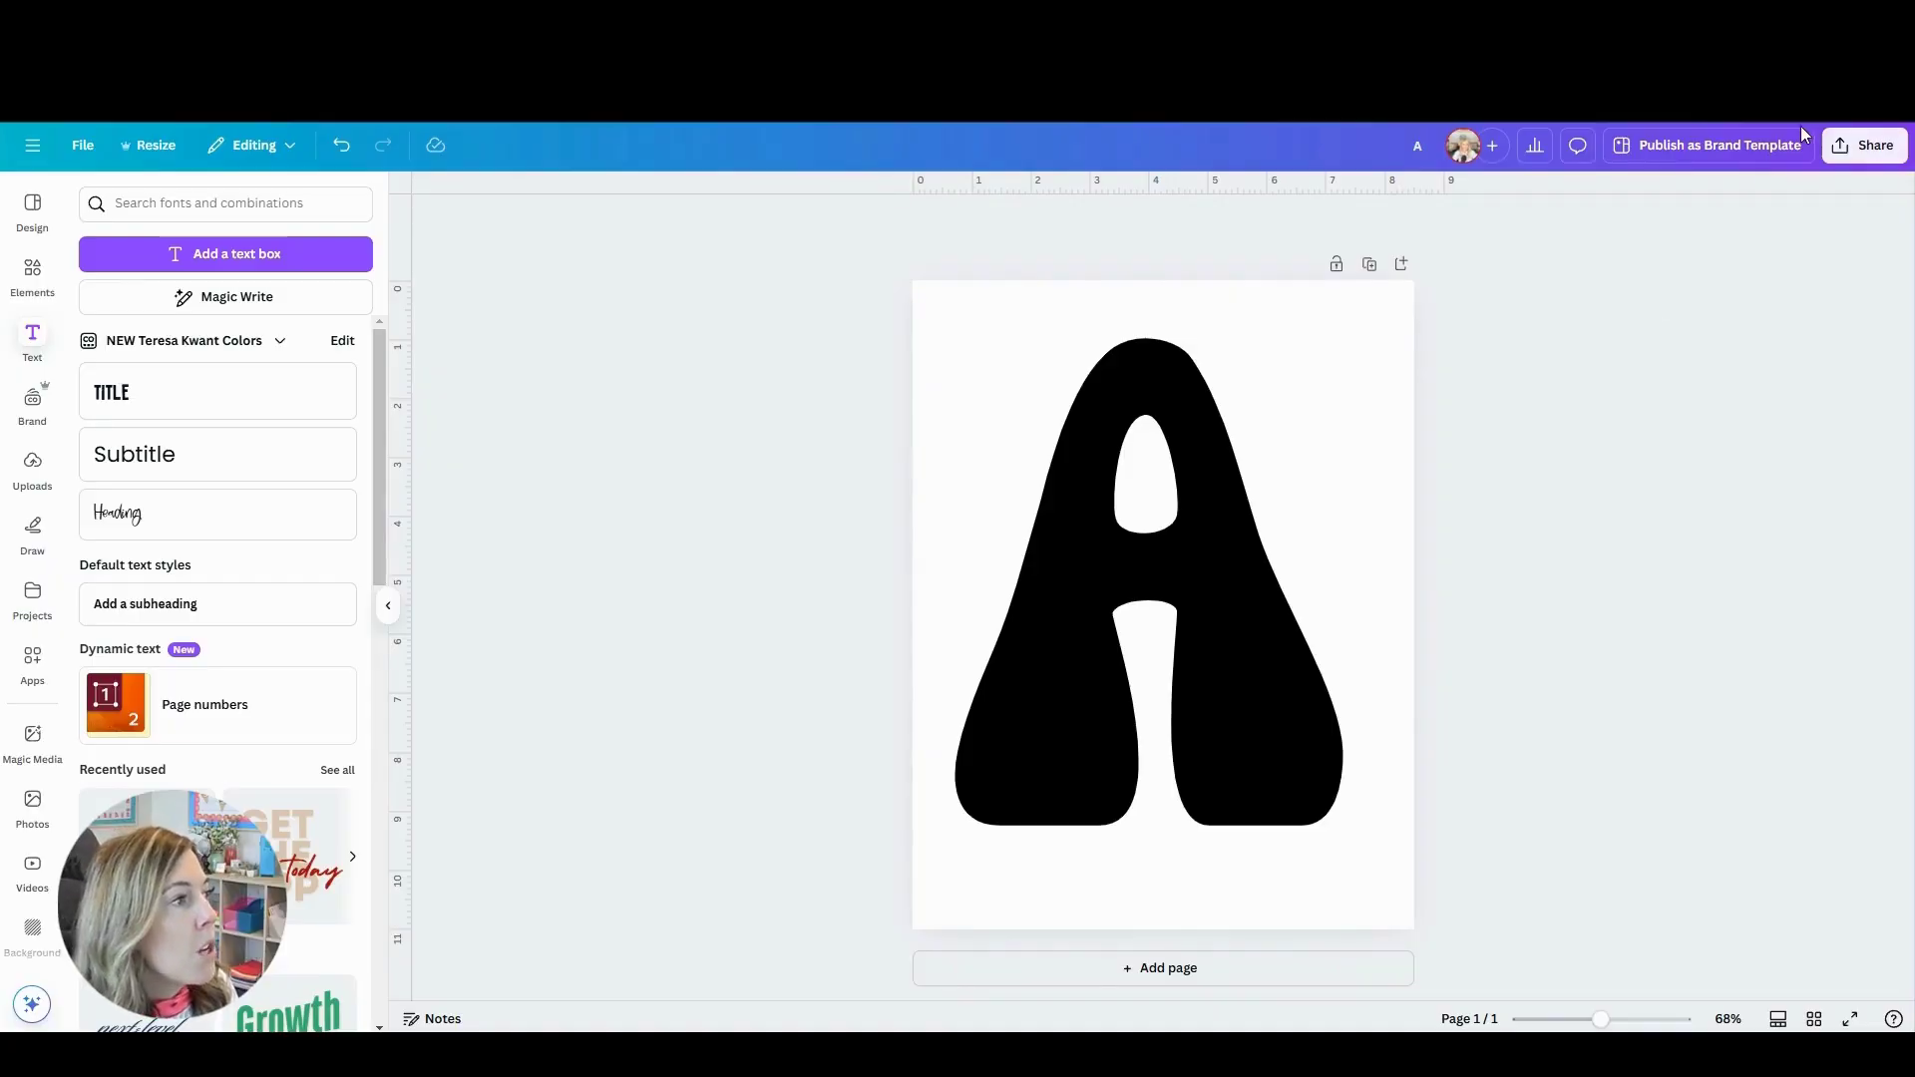
left_click(1863, 145)
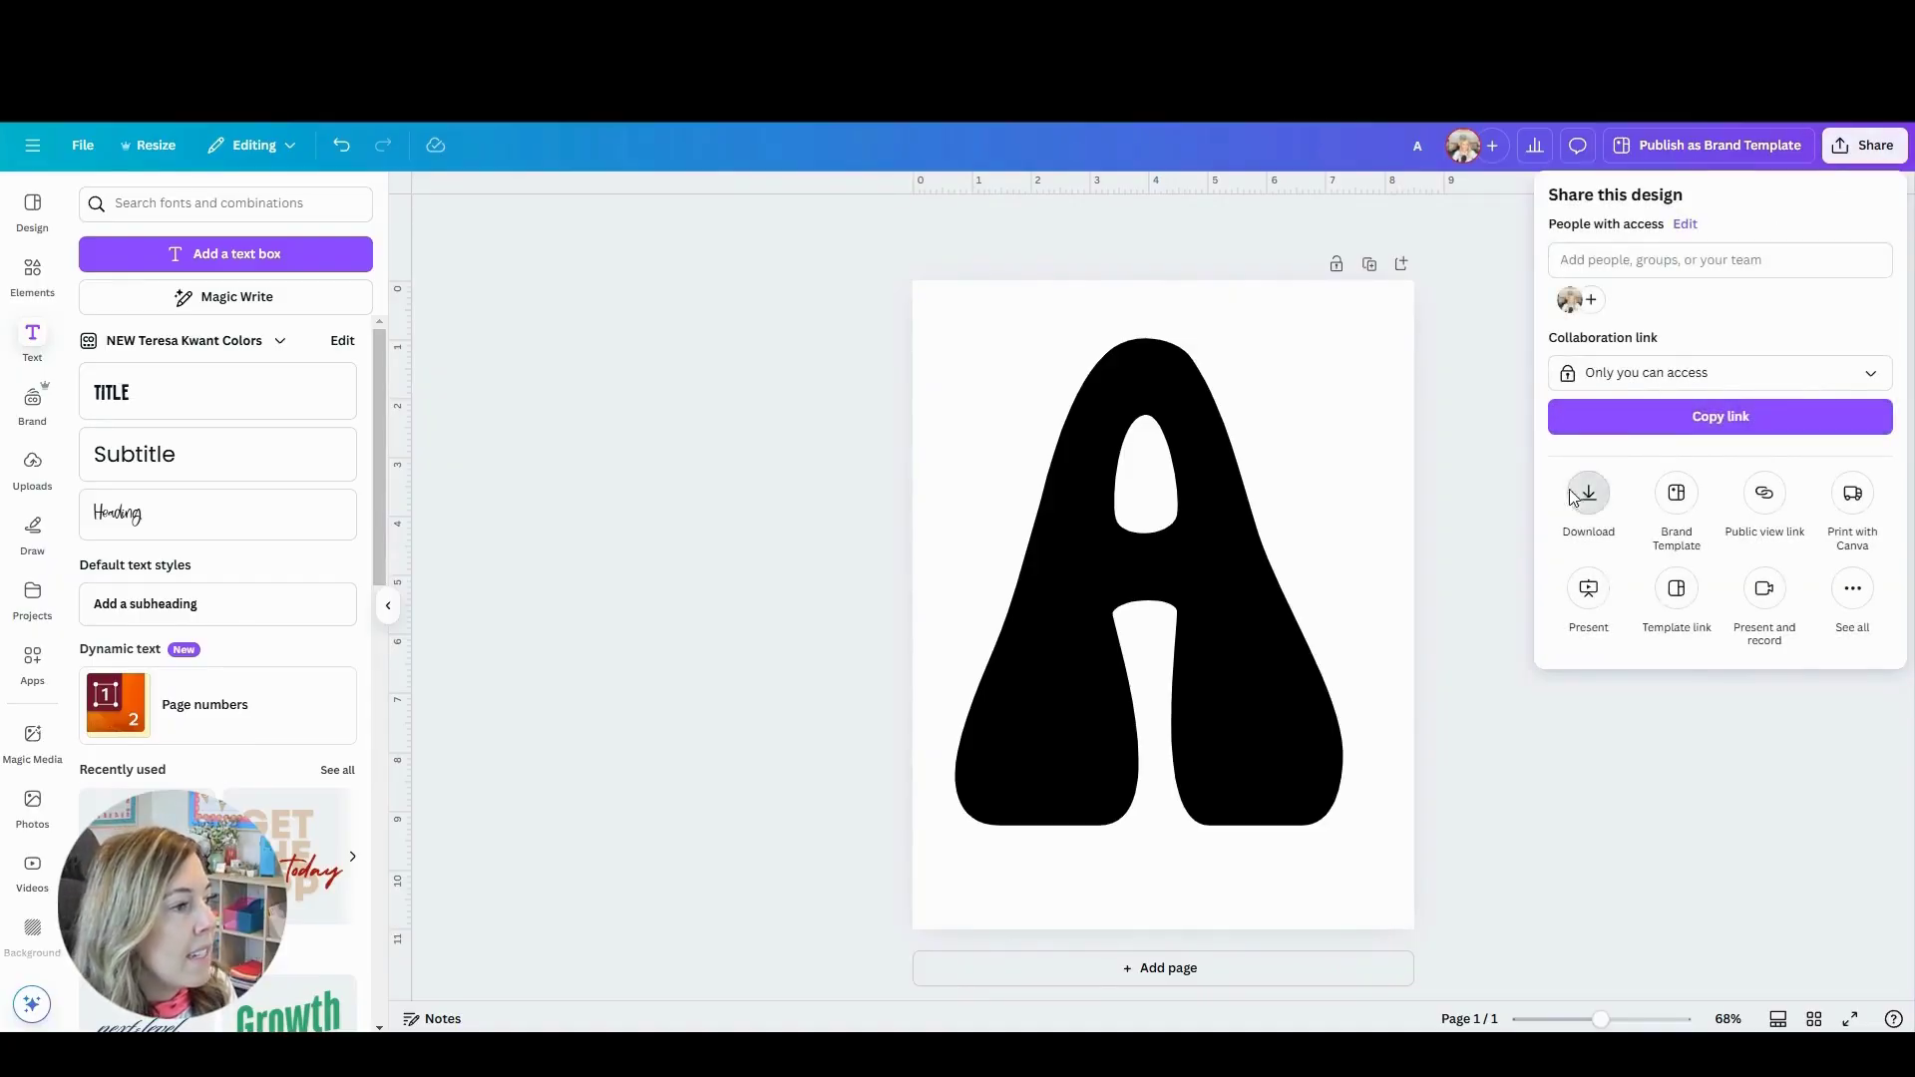
left_click(1572, 497)
left_click(1628, 558)
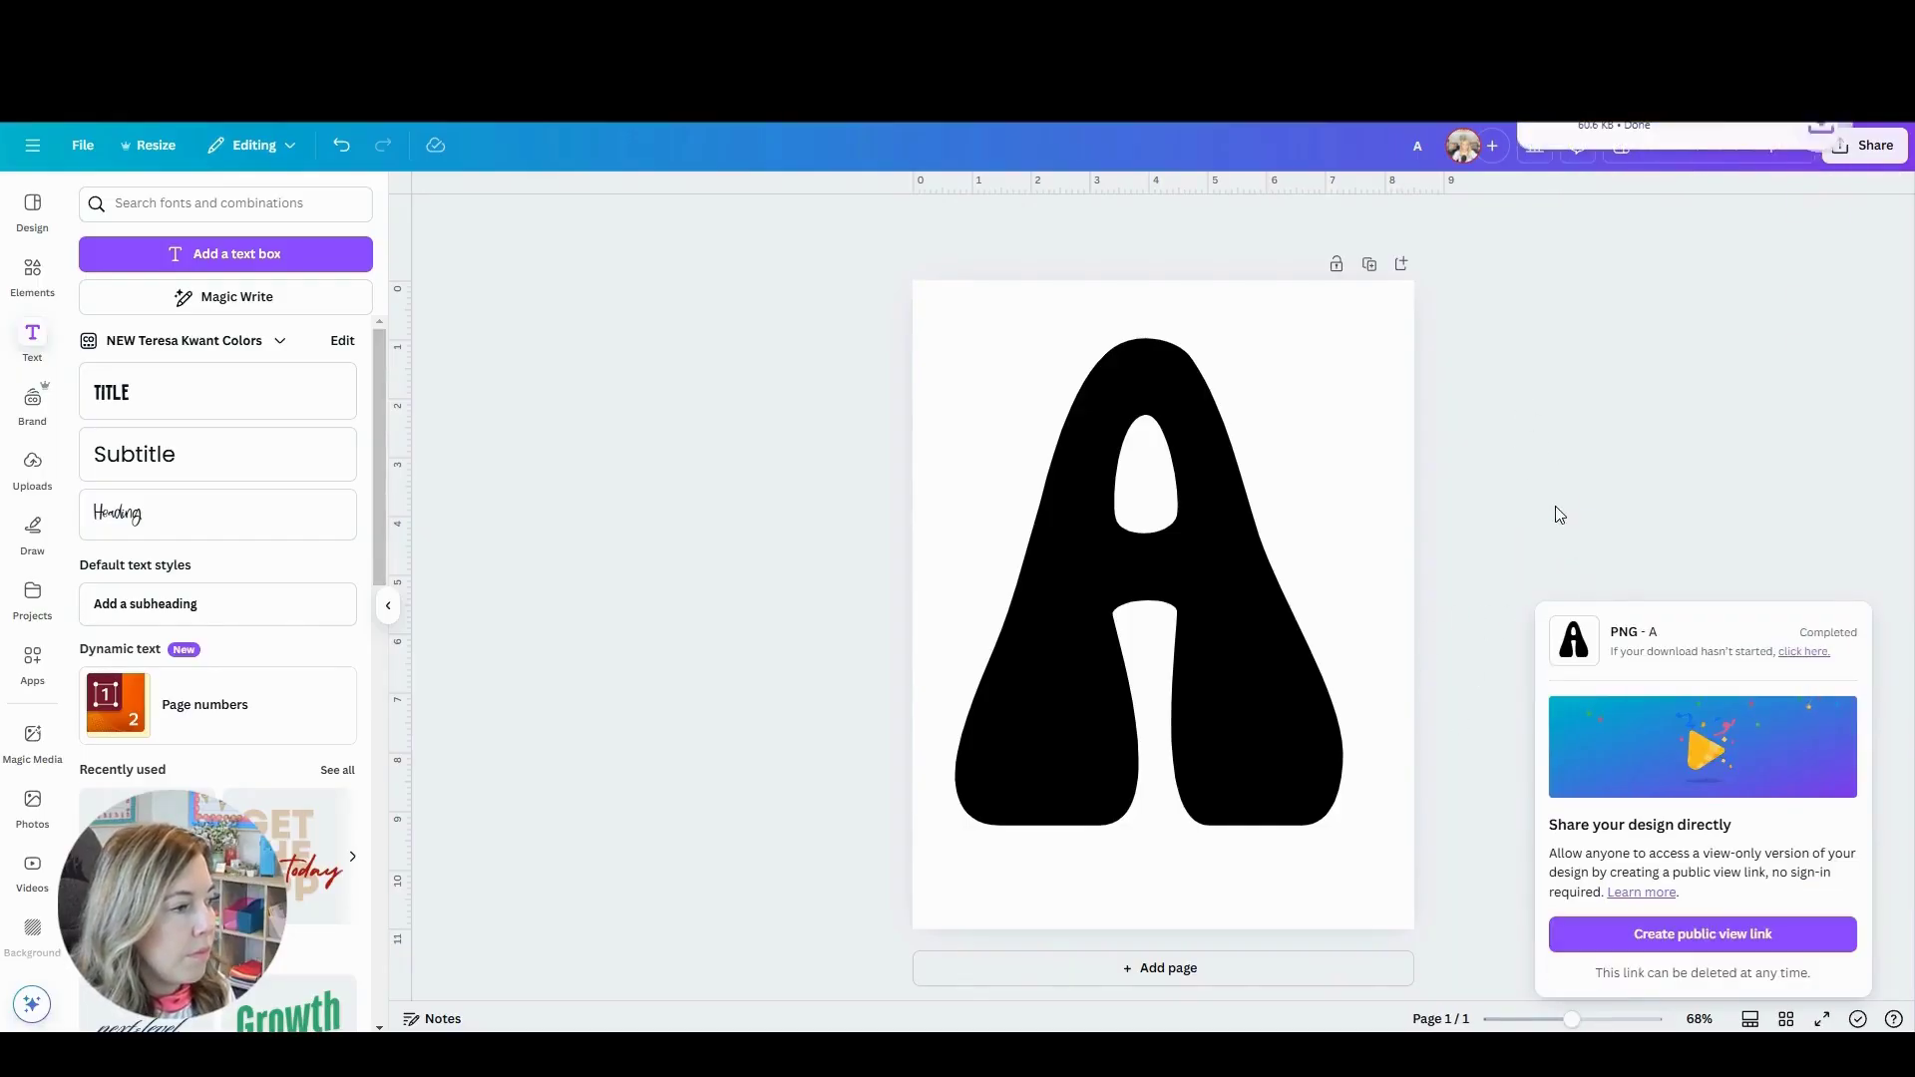
Add page 2, drop the downloaded A PNG onto it, and remove its white background
left_click(1402, 264)
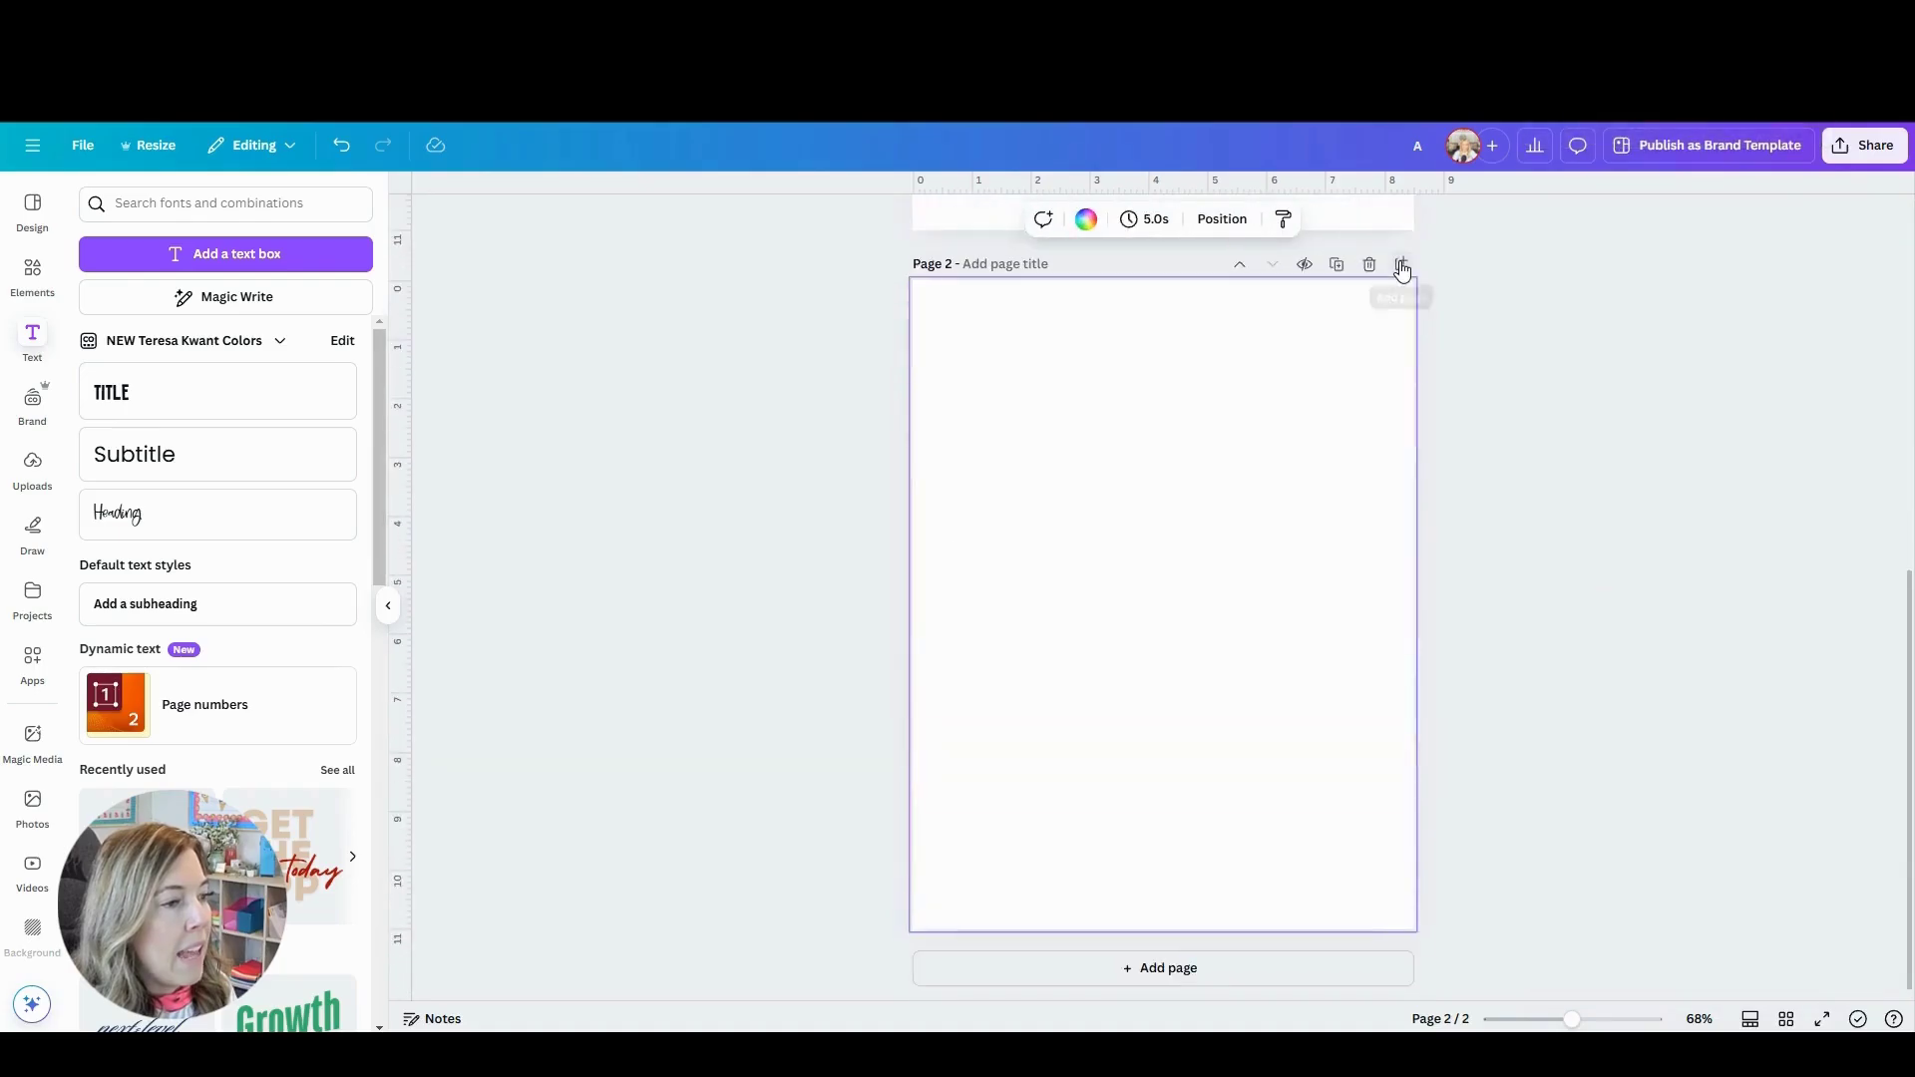
left_click(1816, 122)
left_click_drag(1596, 152, 1077, 472)
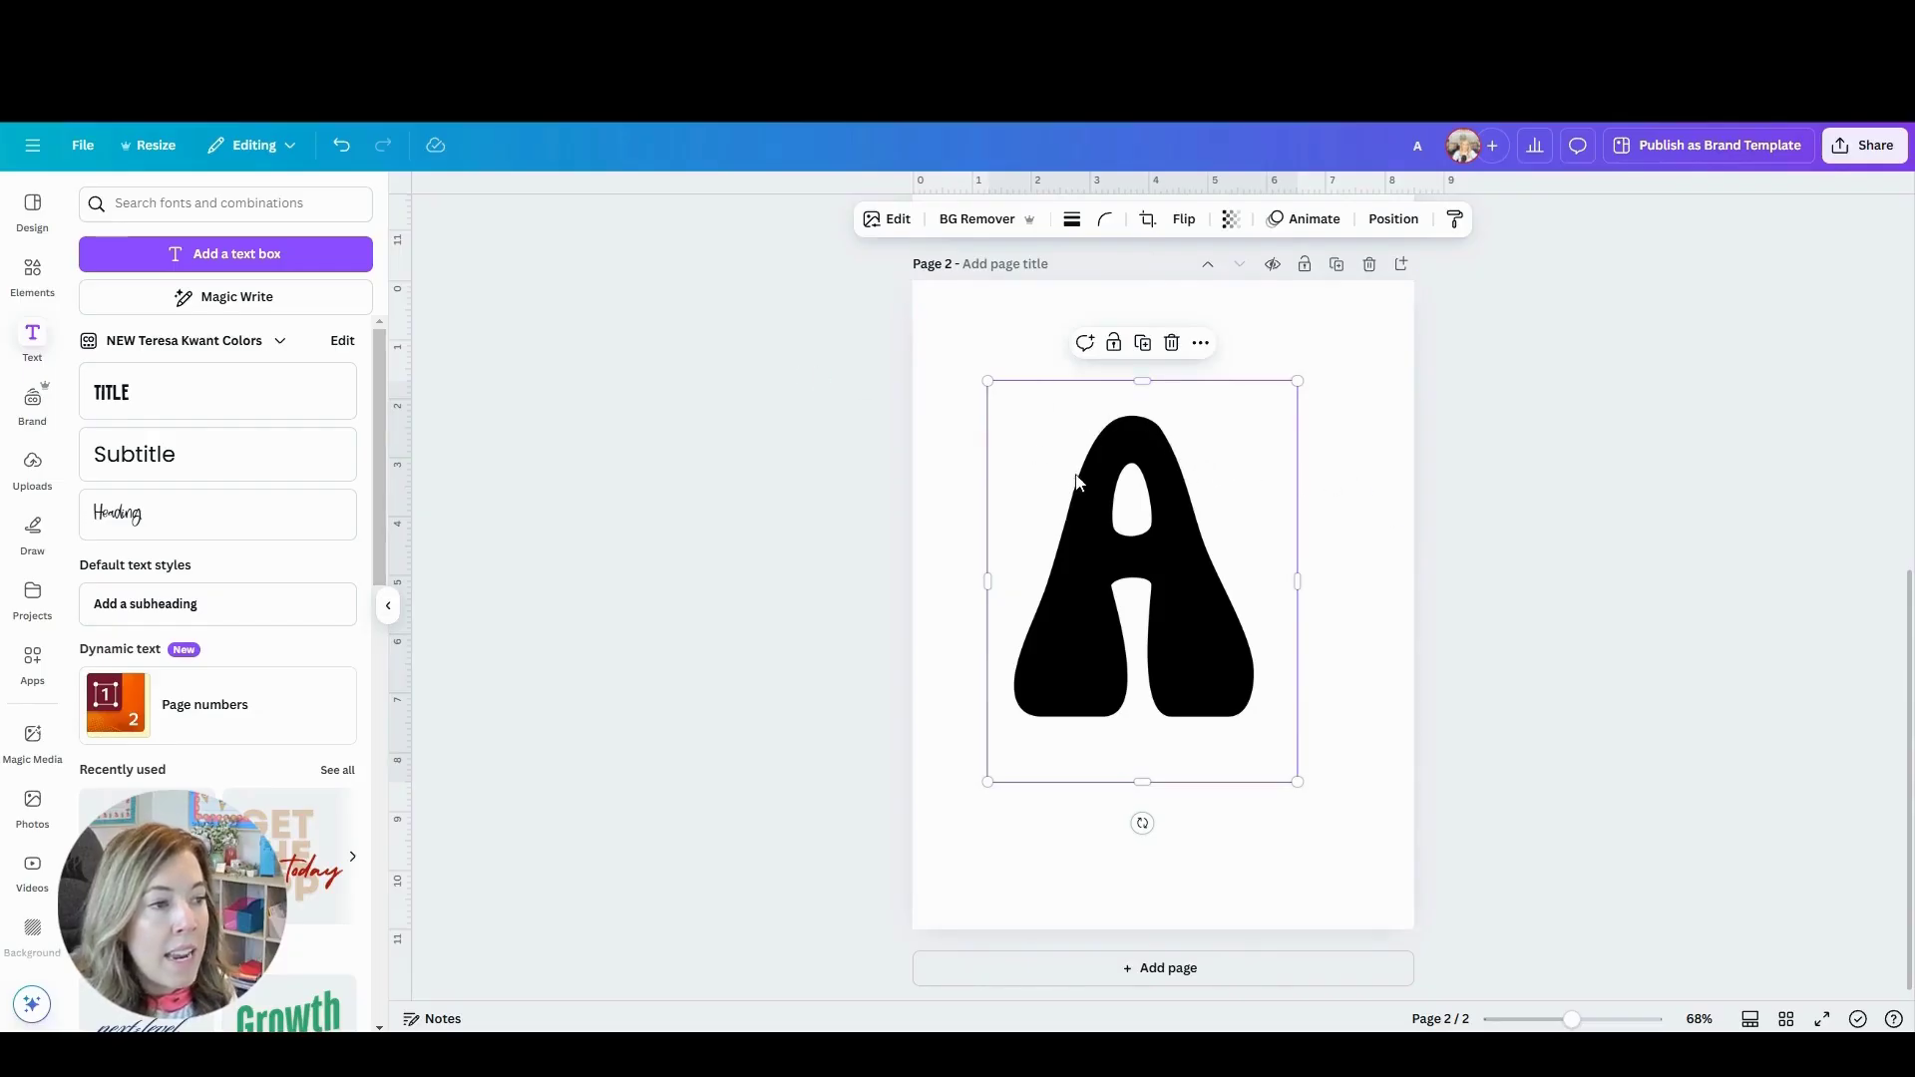
left_click(974, 221)
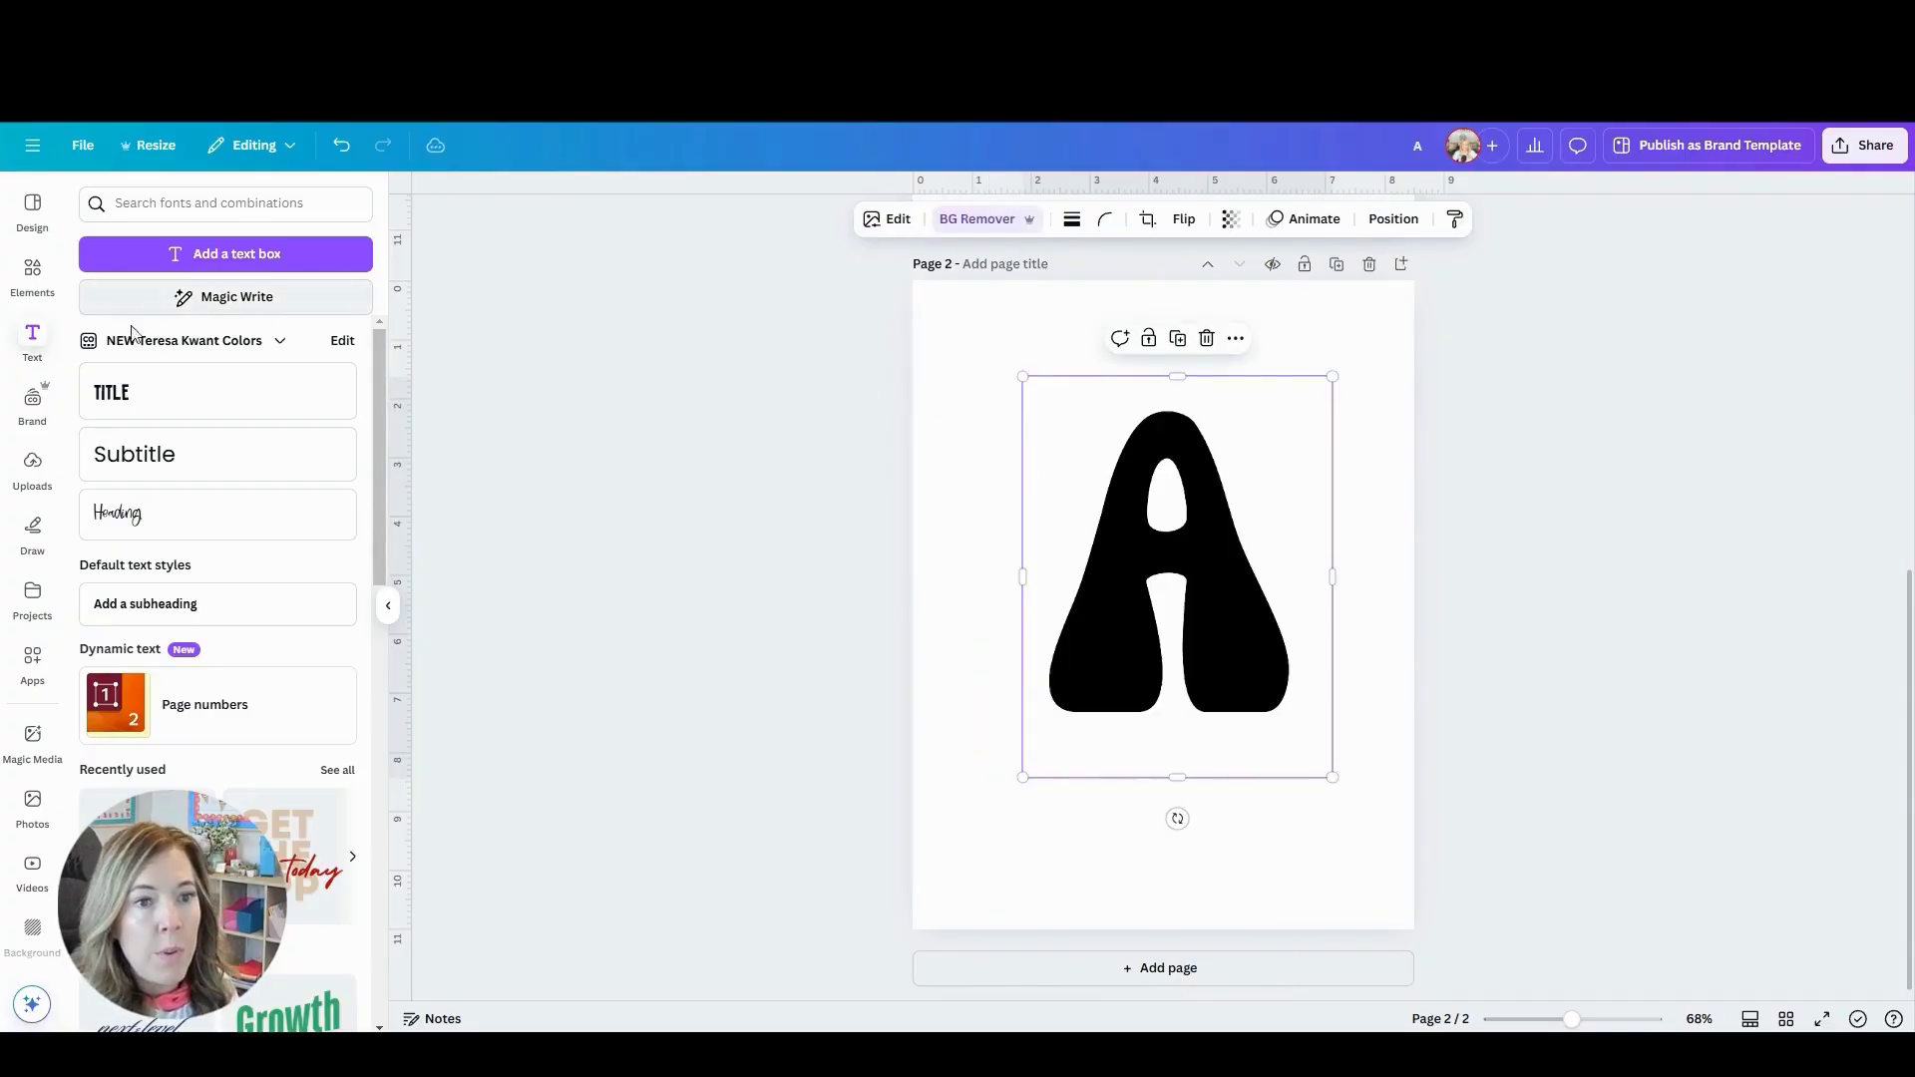
Convert the black letter A into an A-shaped frame with the Image to Frame app
left_click(33, 664)
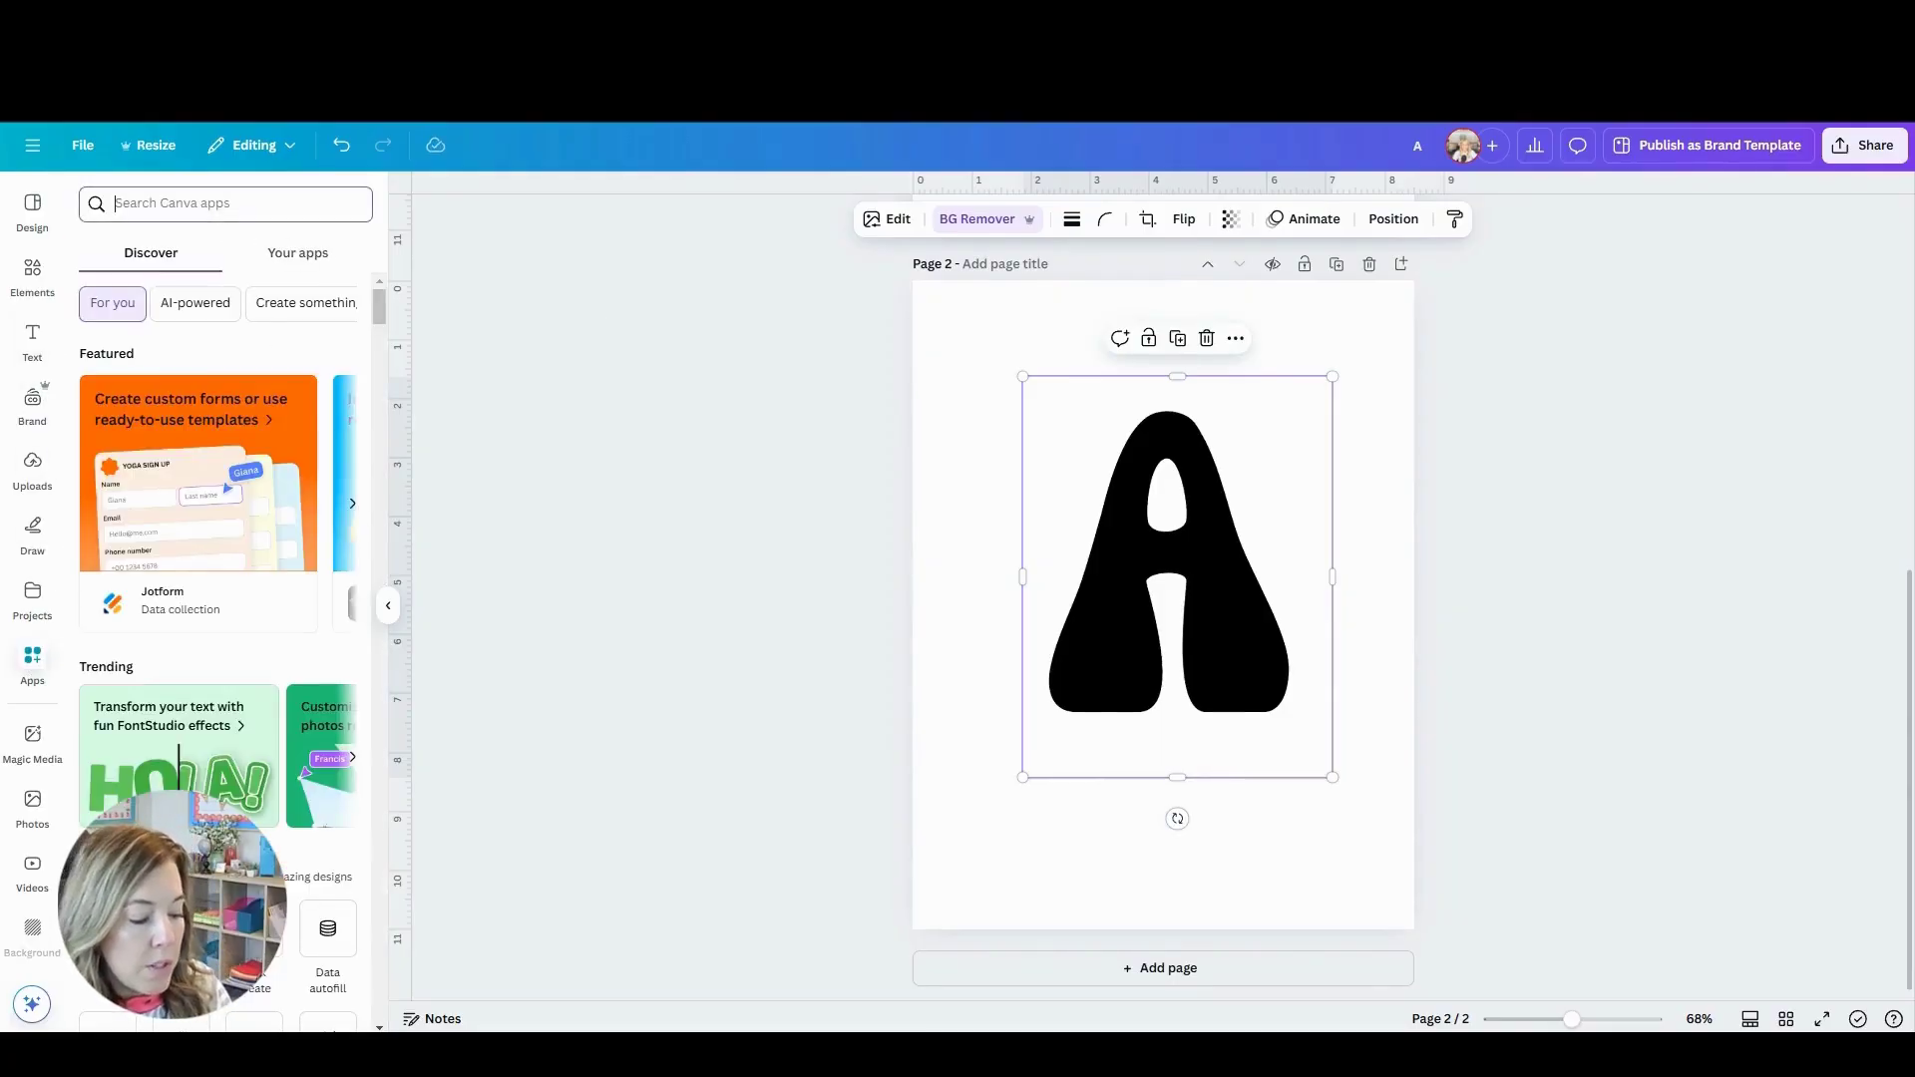
type("iamge to f")
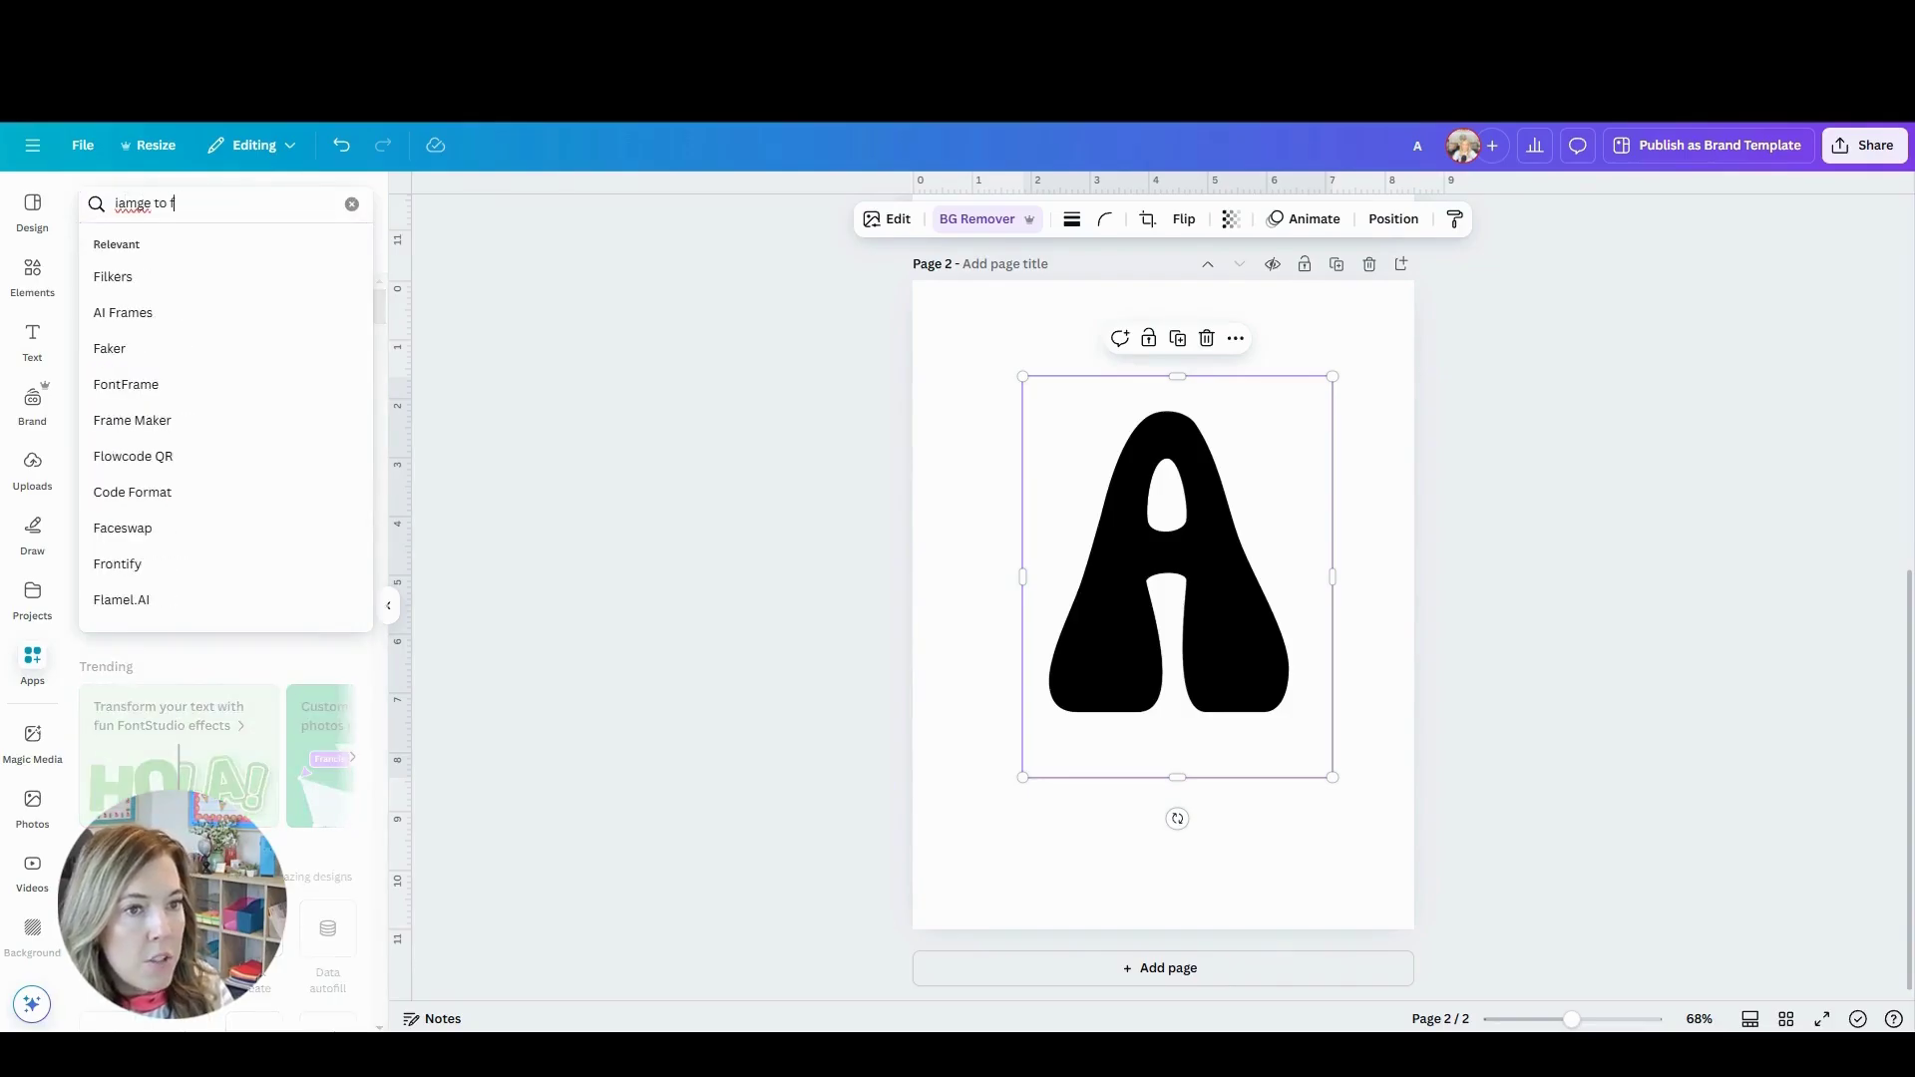
key("BackSpace")
key("BackSpace")
key("BackSpace")
key("BackSpace")
key("BackSpace")
type("iam")
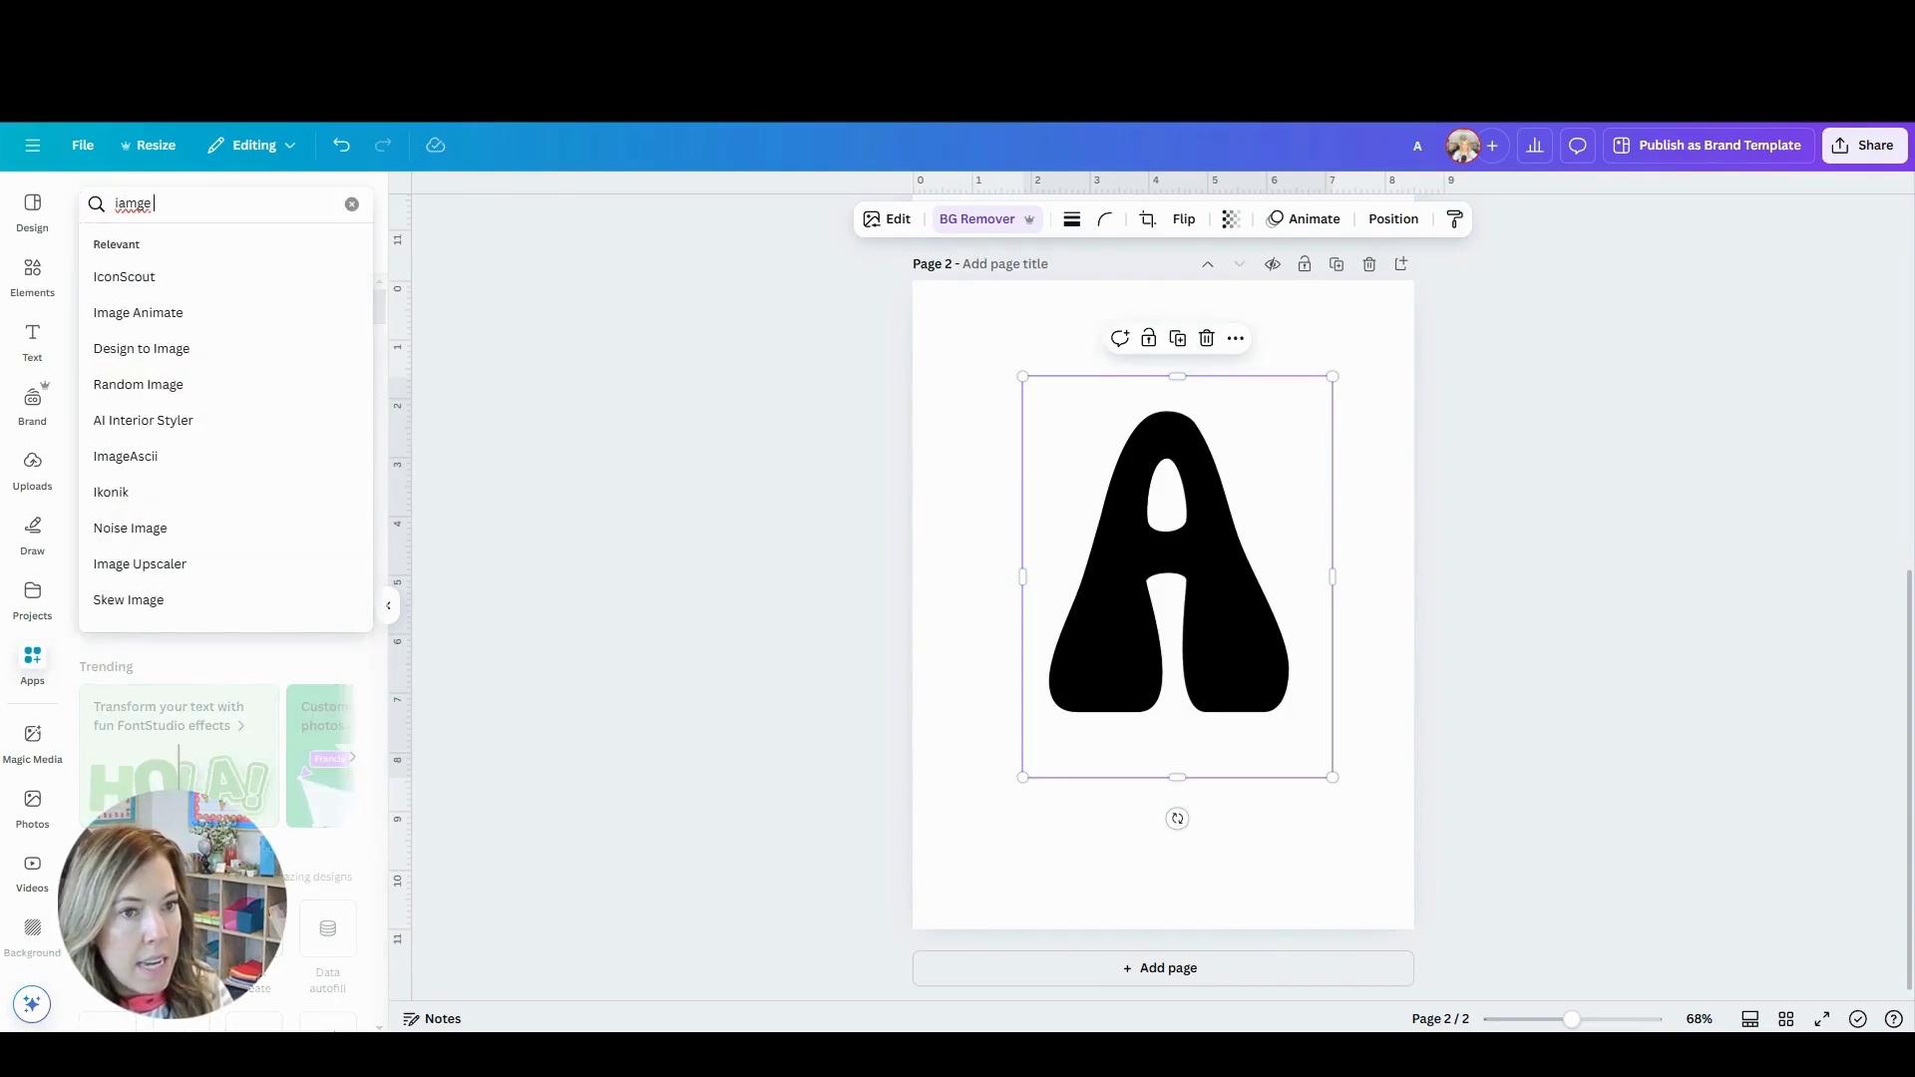
key("Return")
type("e to")
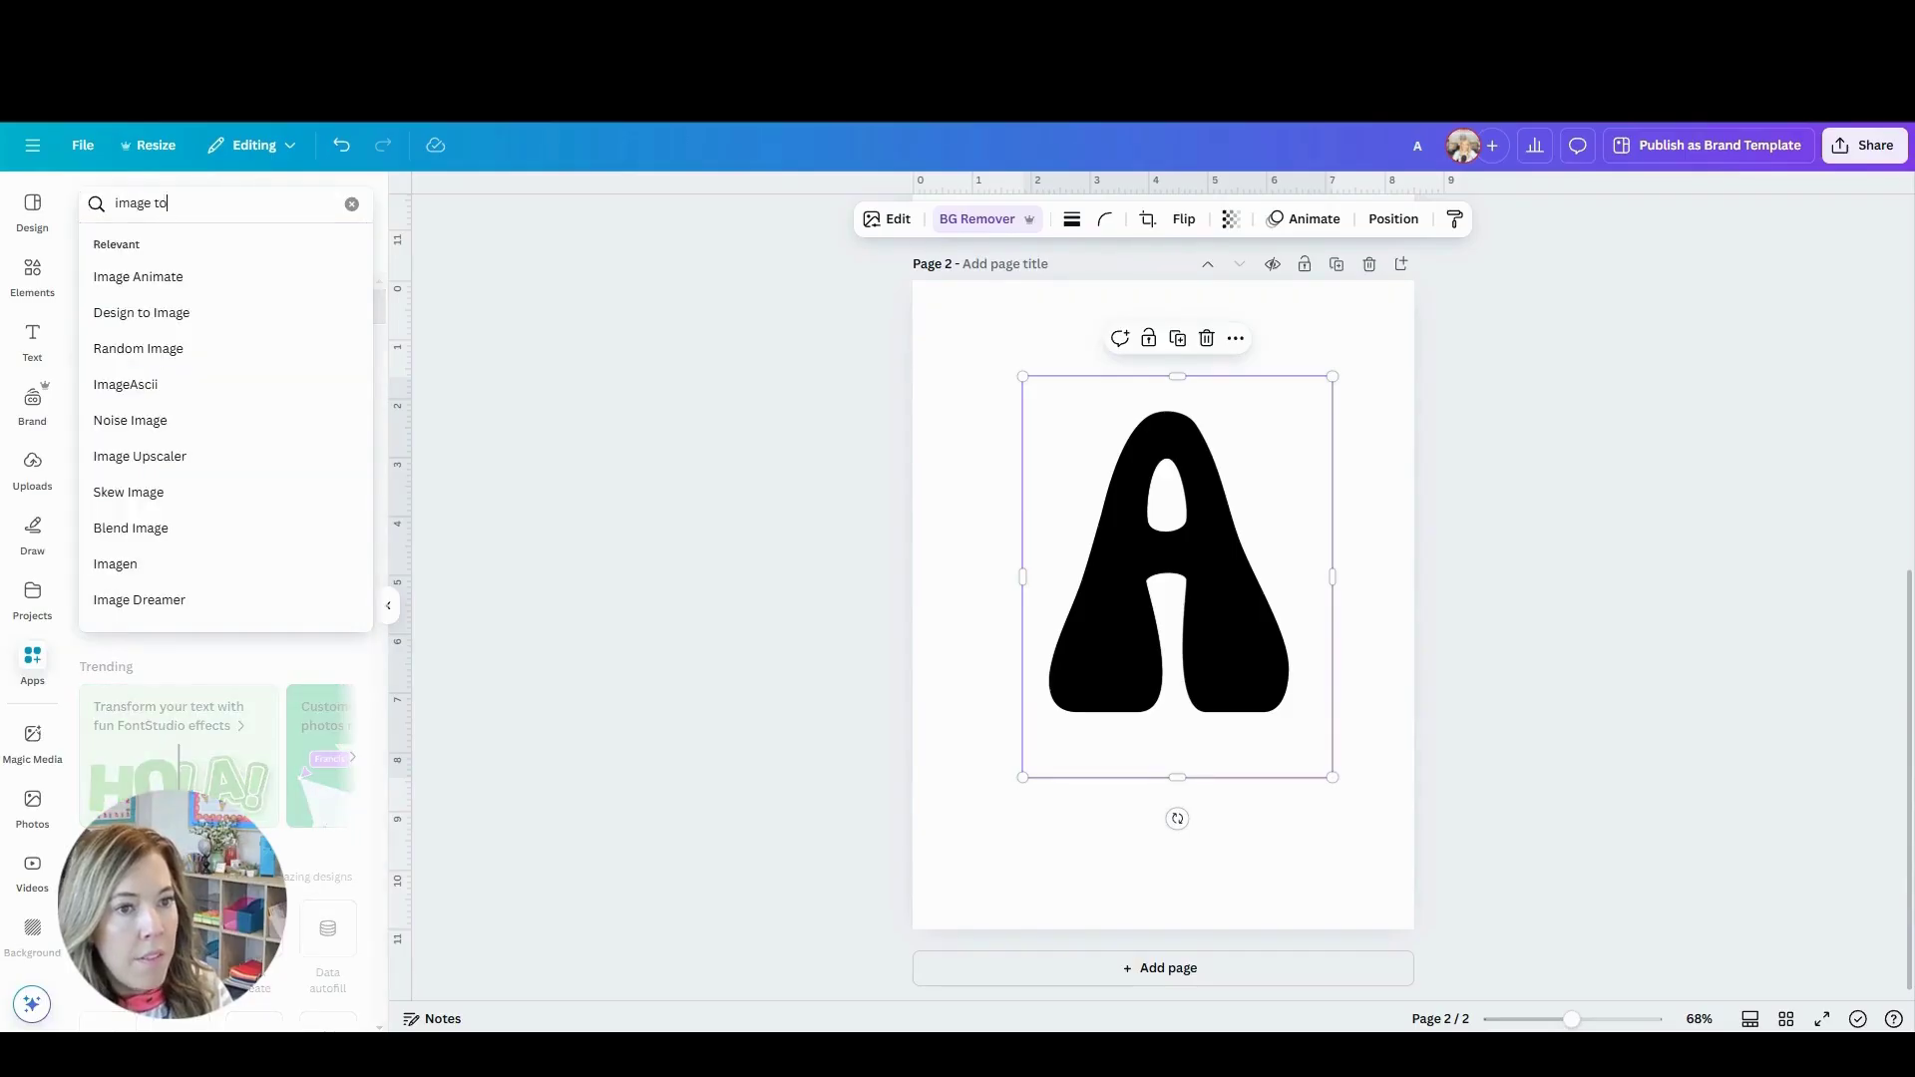
type(" frame")
key("Return")
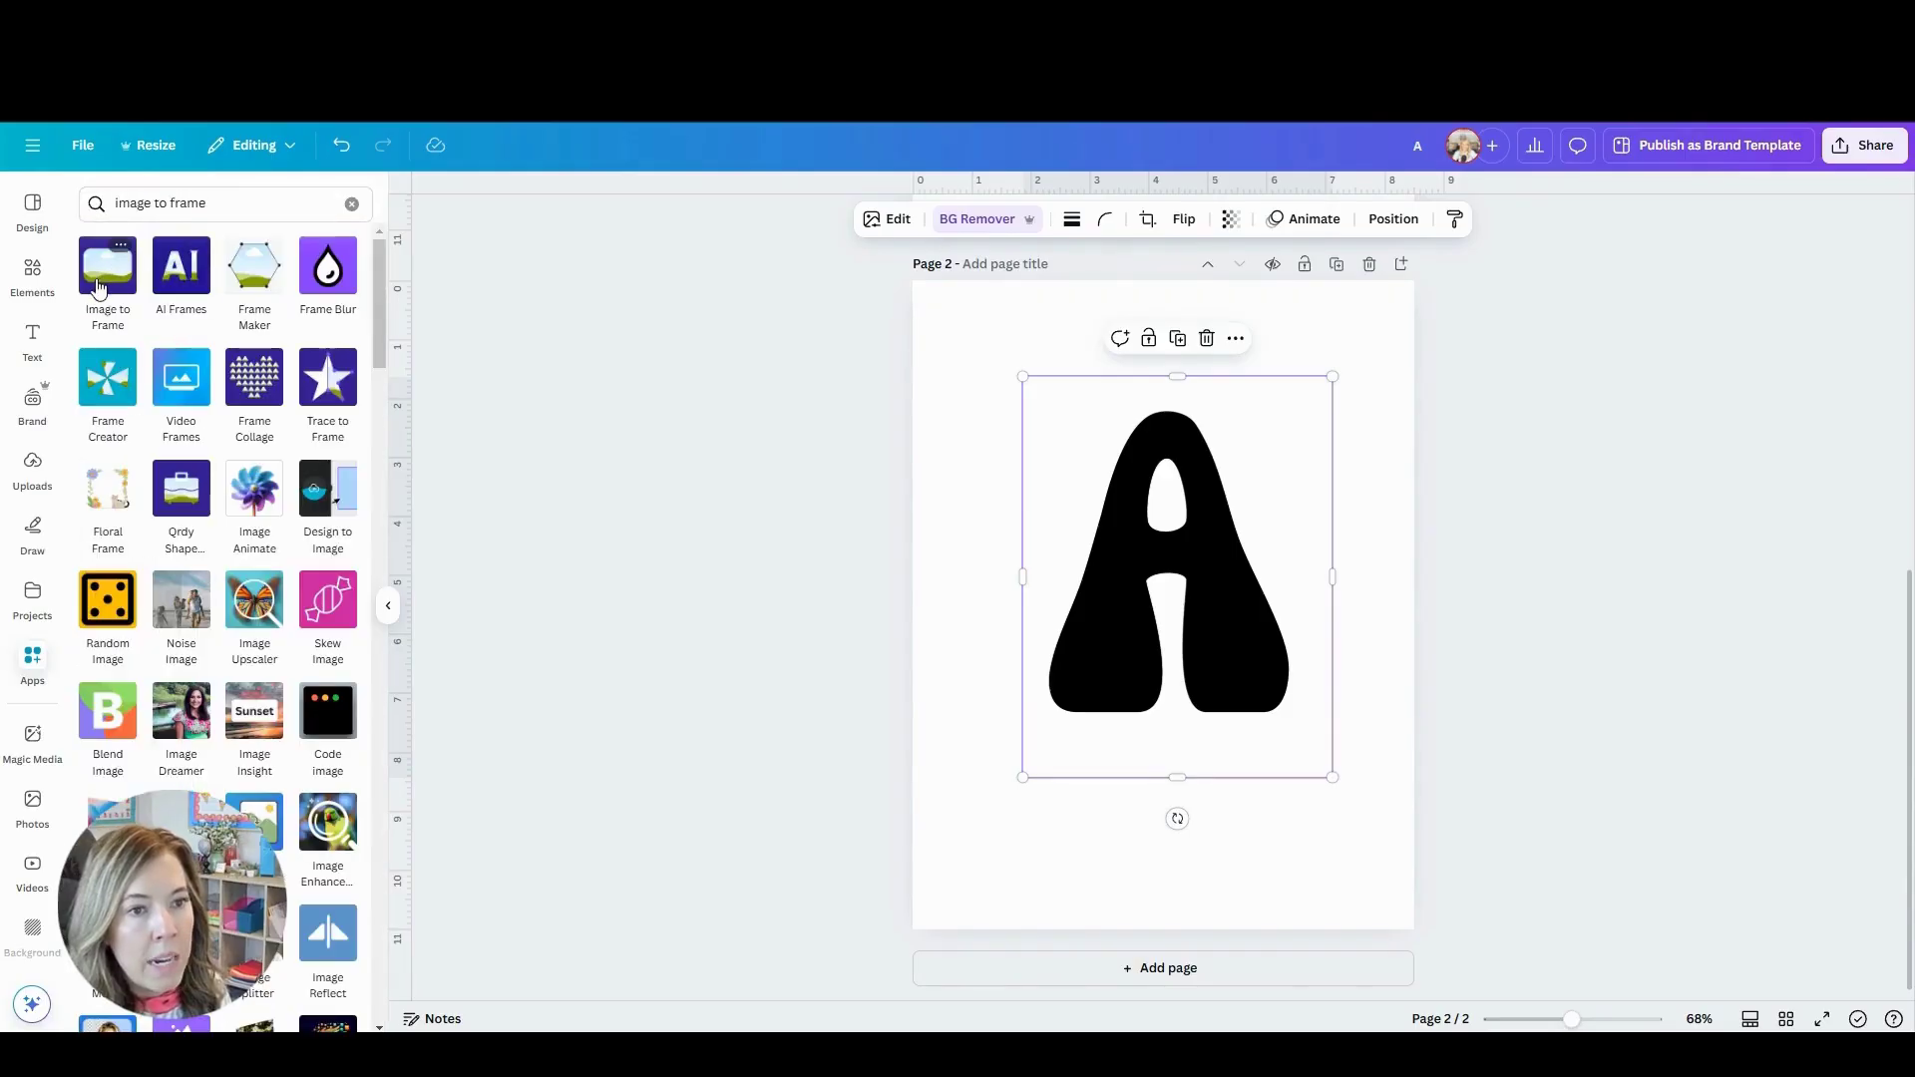
left_click(98, 288)
mouse_move(1163, 455)
left_mouse_down()
mouse_move(1157, 490)
mouse_move(1166, 459)
left_mouse_up()
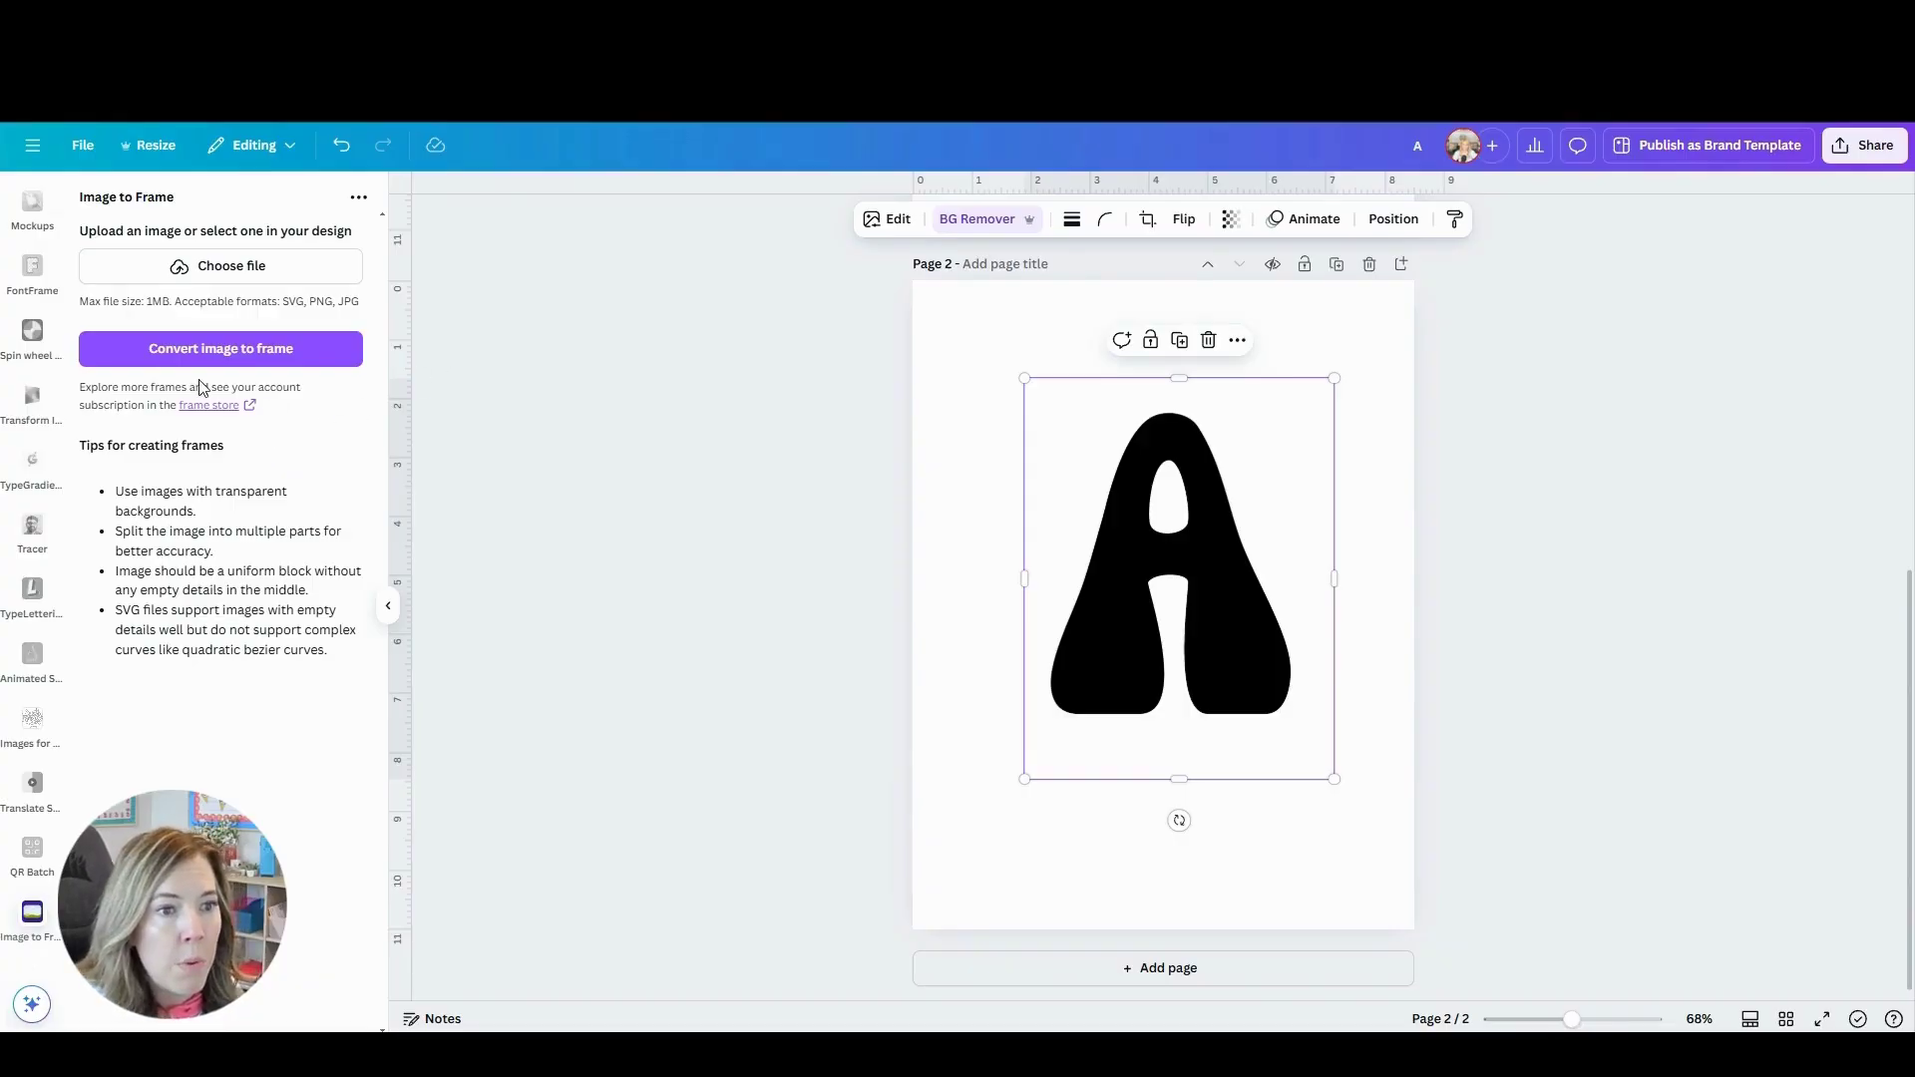
left_click(162, 354)
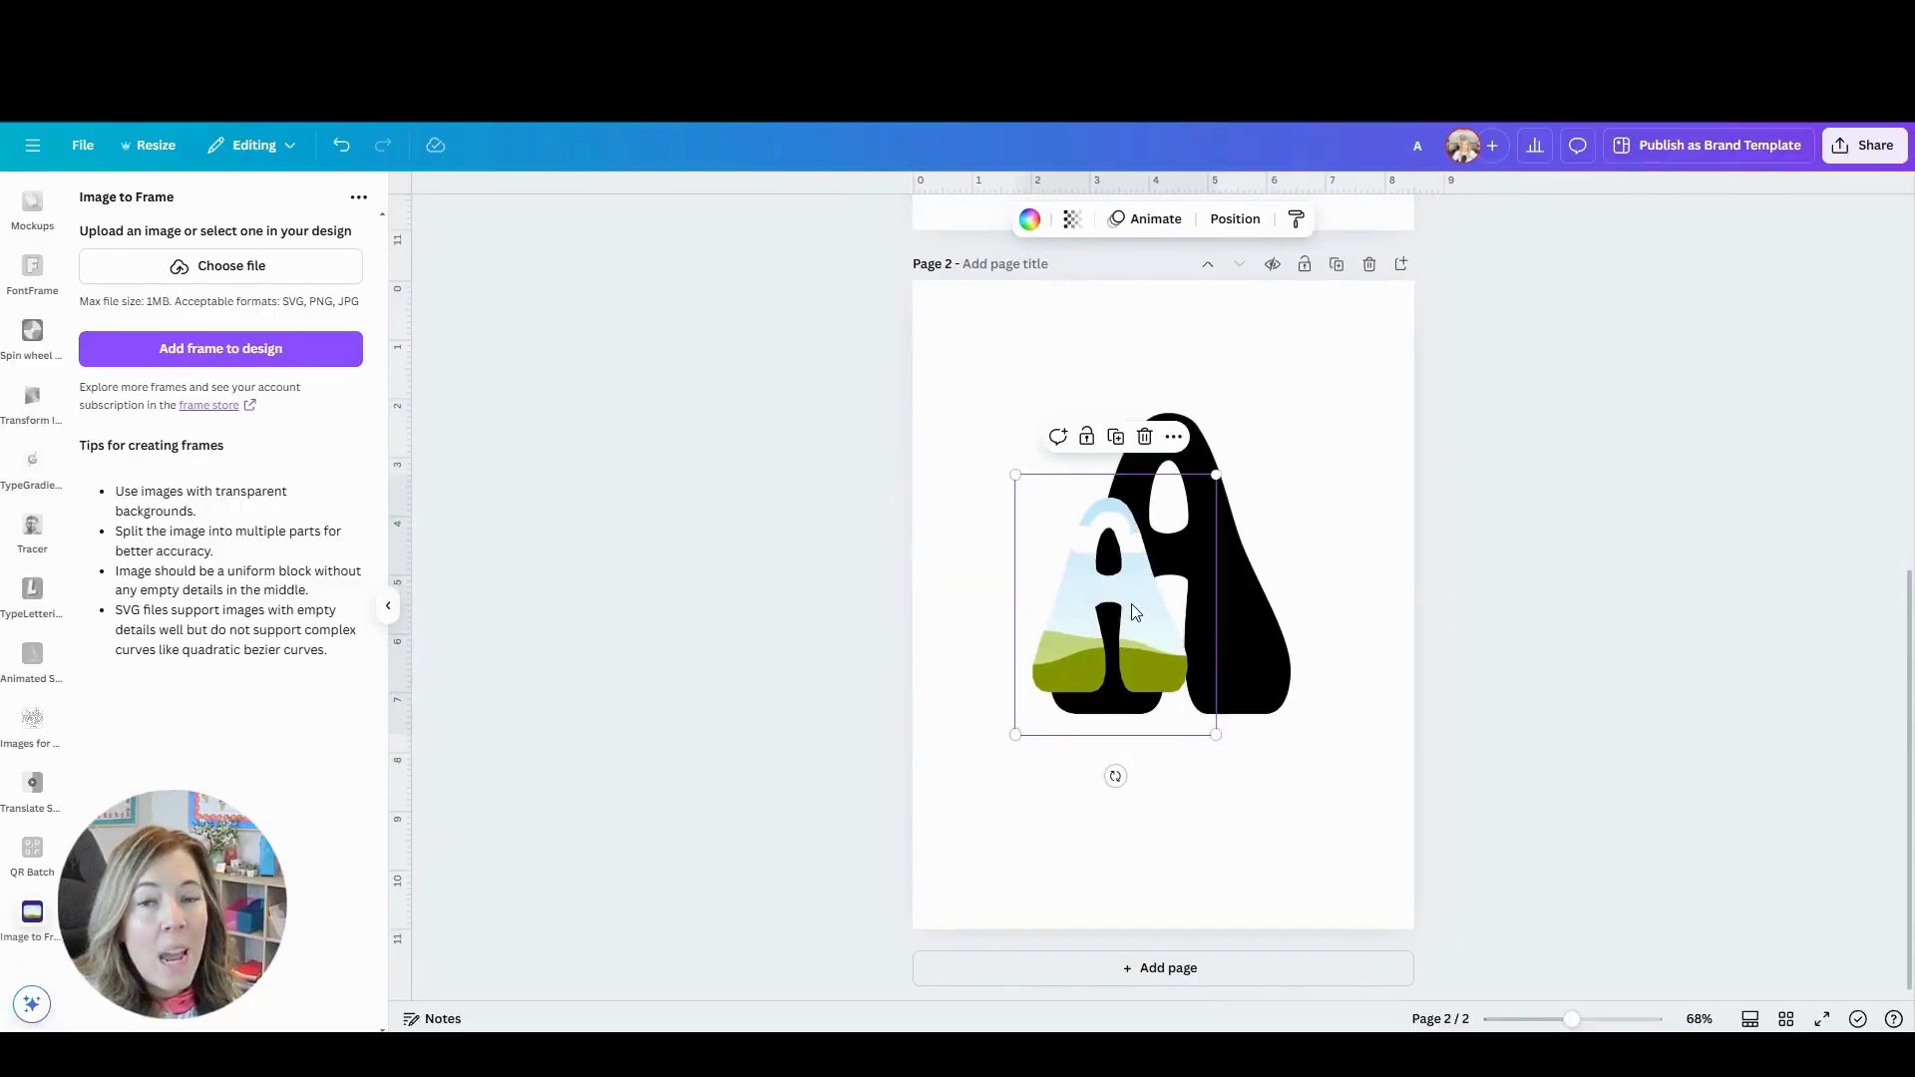
Delete the original black A, then enlarge the A frame and centre it on the page
left_click_drag(1152, 628, 1123, 672)
left_click(1259, 618)
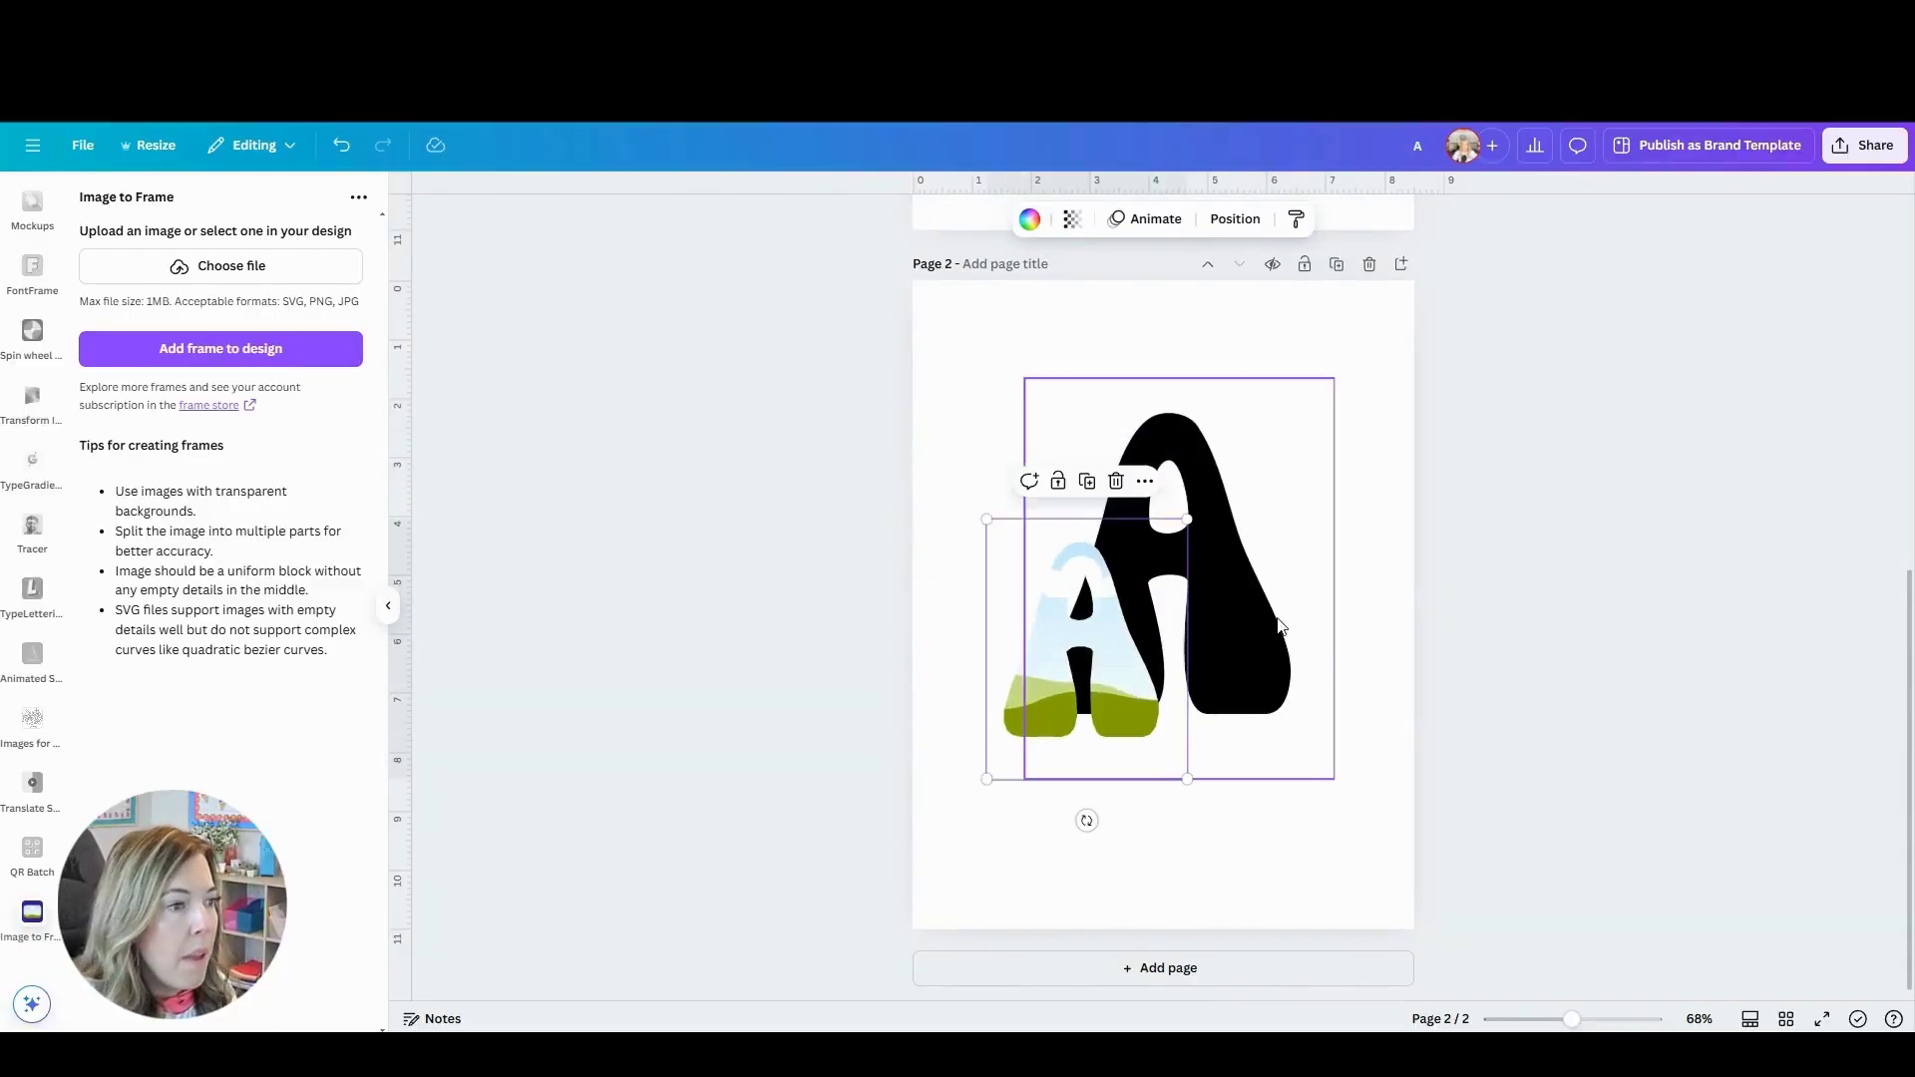
key("Delete")
left_click(1058, 598)
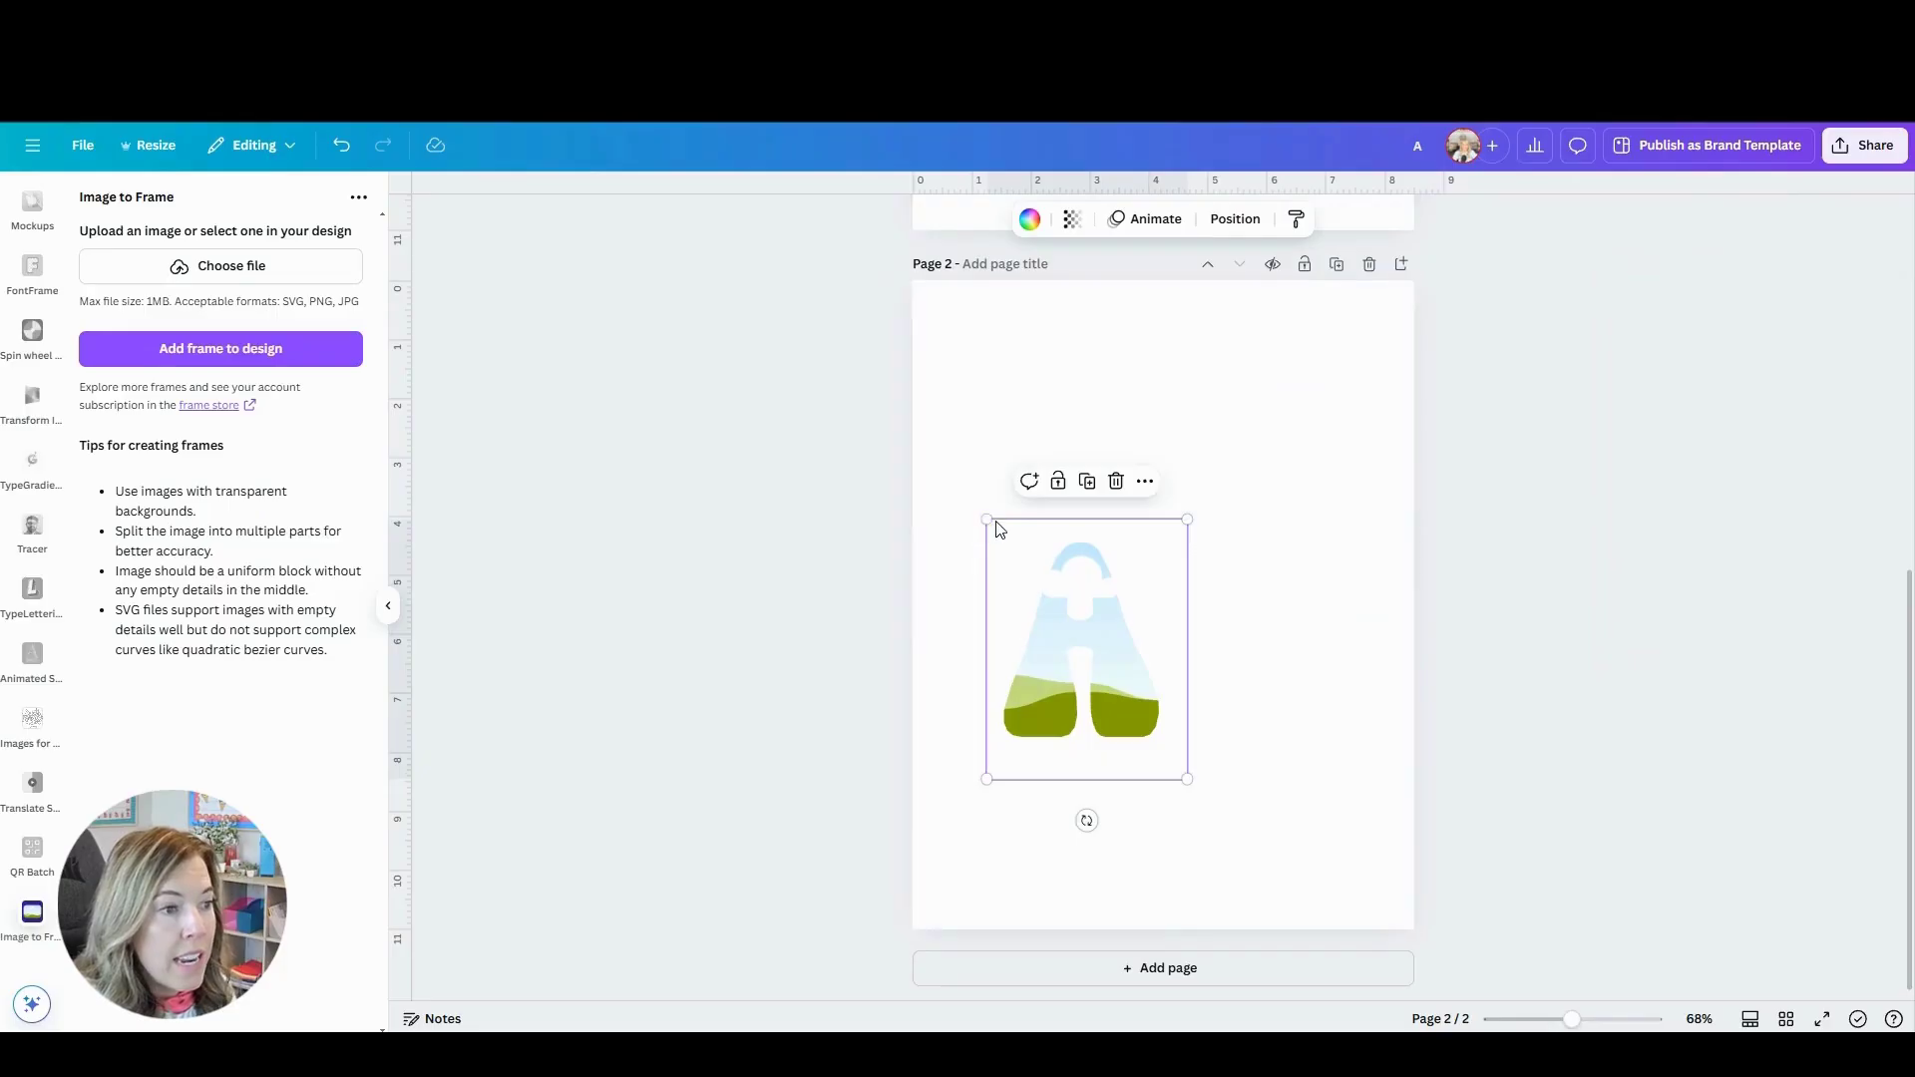
left_click_drag(981, 520, 744, 359)
left_click_drag(954, 495, 1093, 520)
Search Elements for 'retro pattern' and try an orange gradient graphic, then delete it
left_click(833, 419)
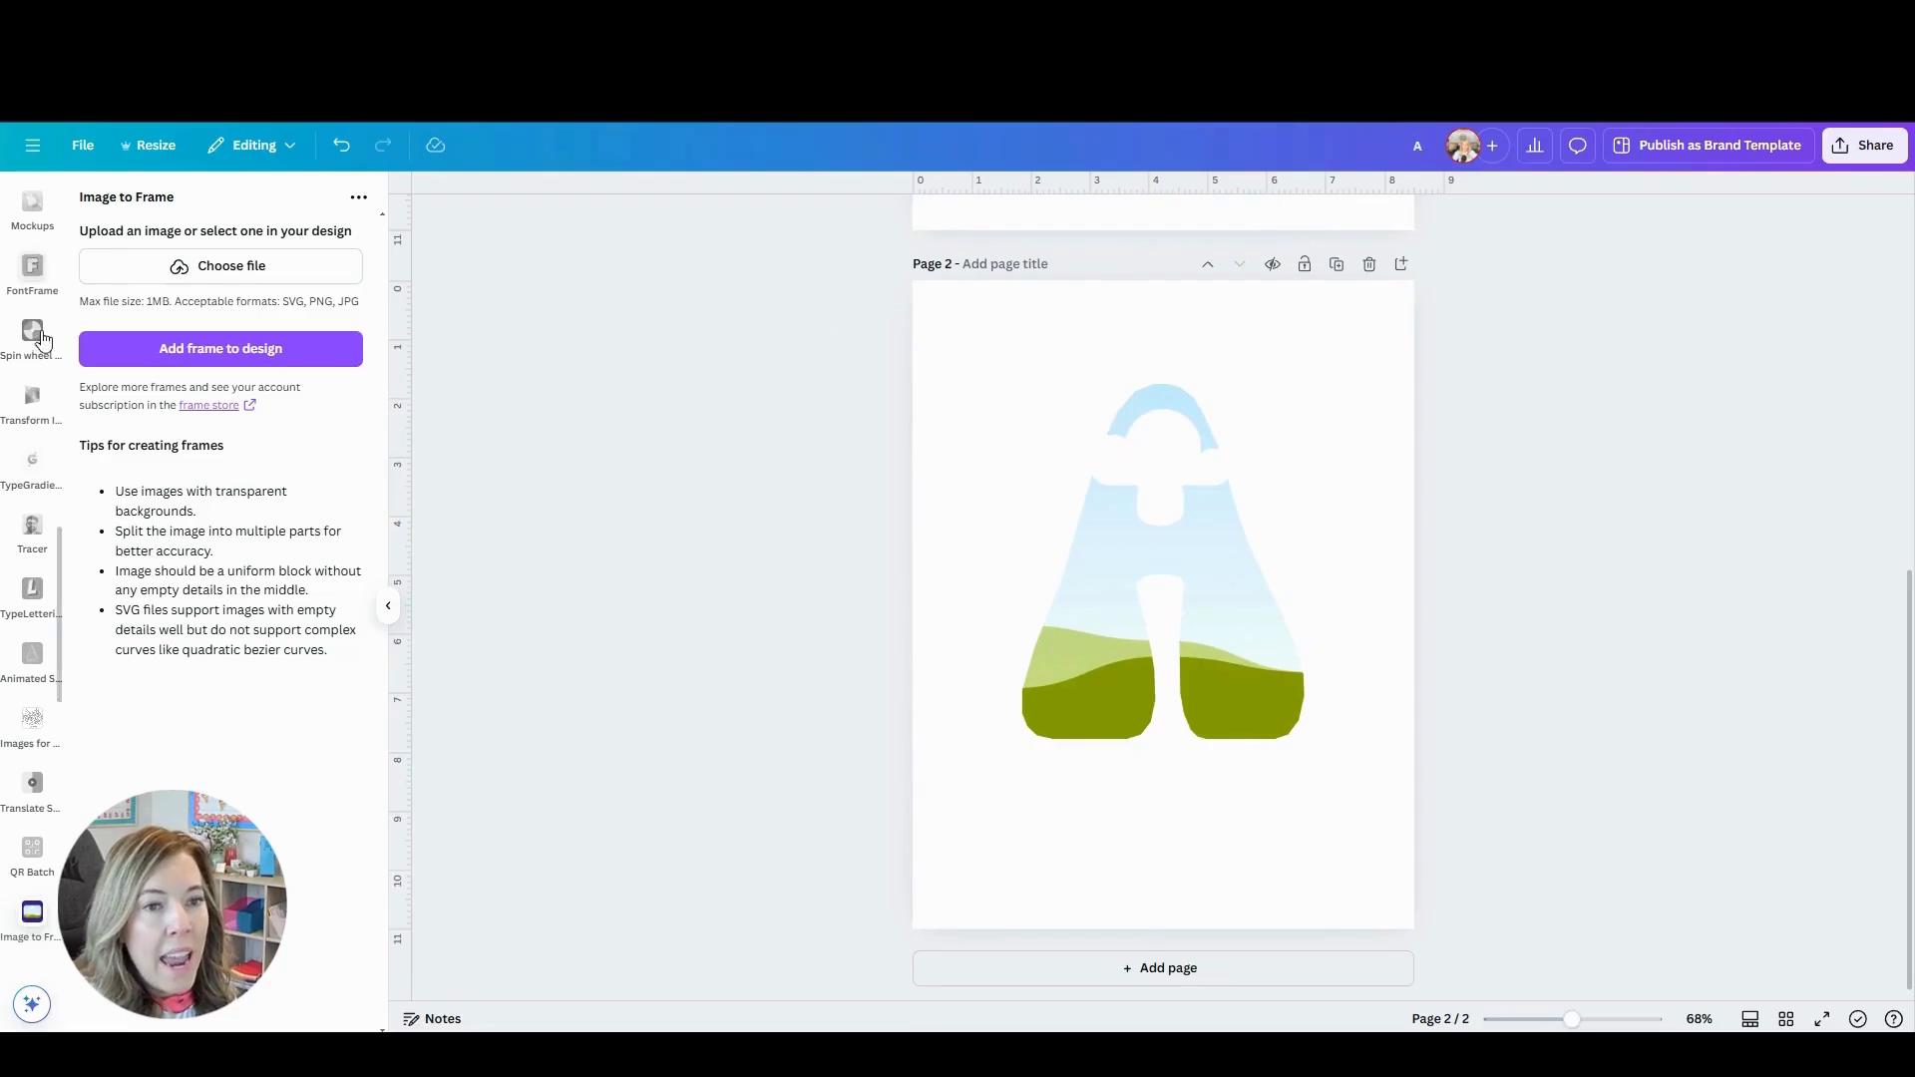
scroll(32, 329, "up", 5)
left_click(29, 275)
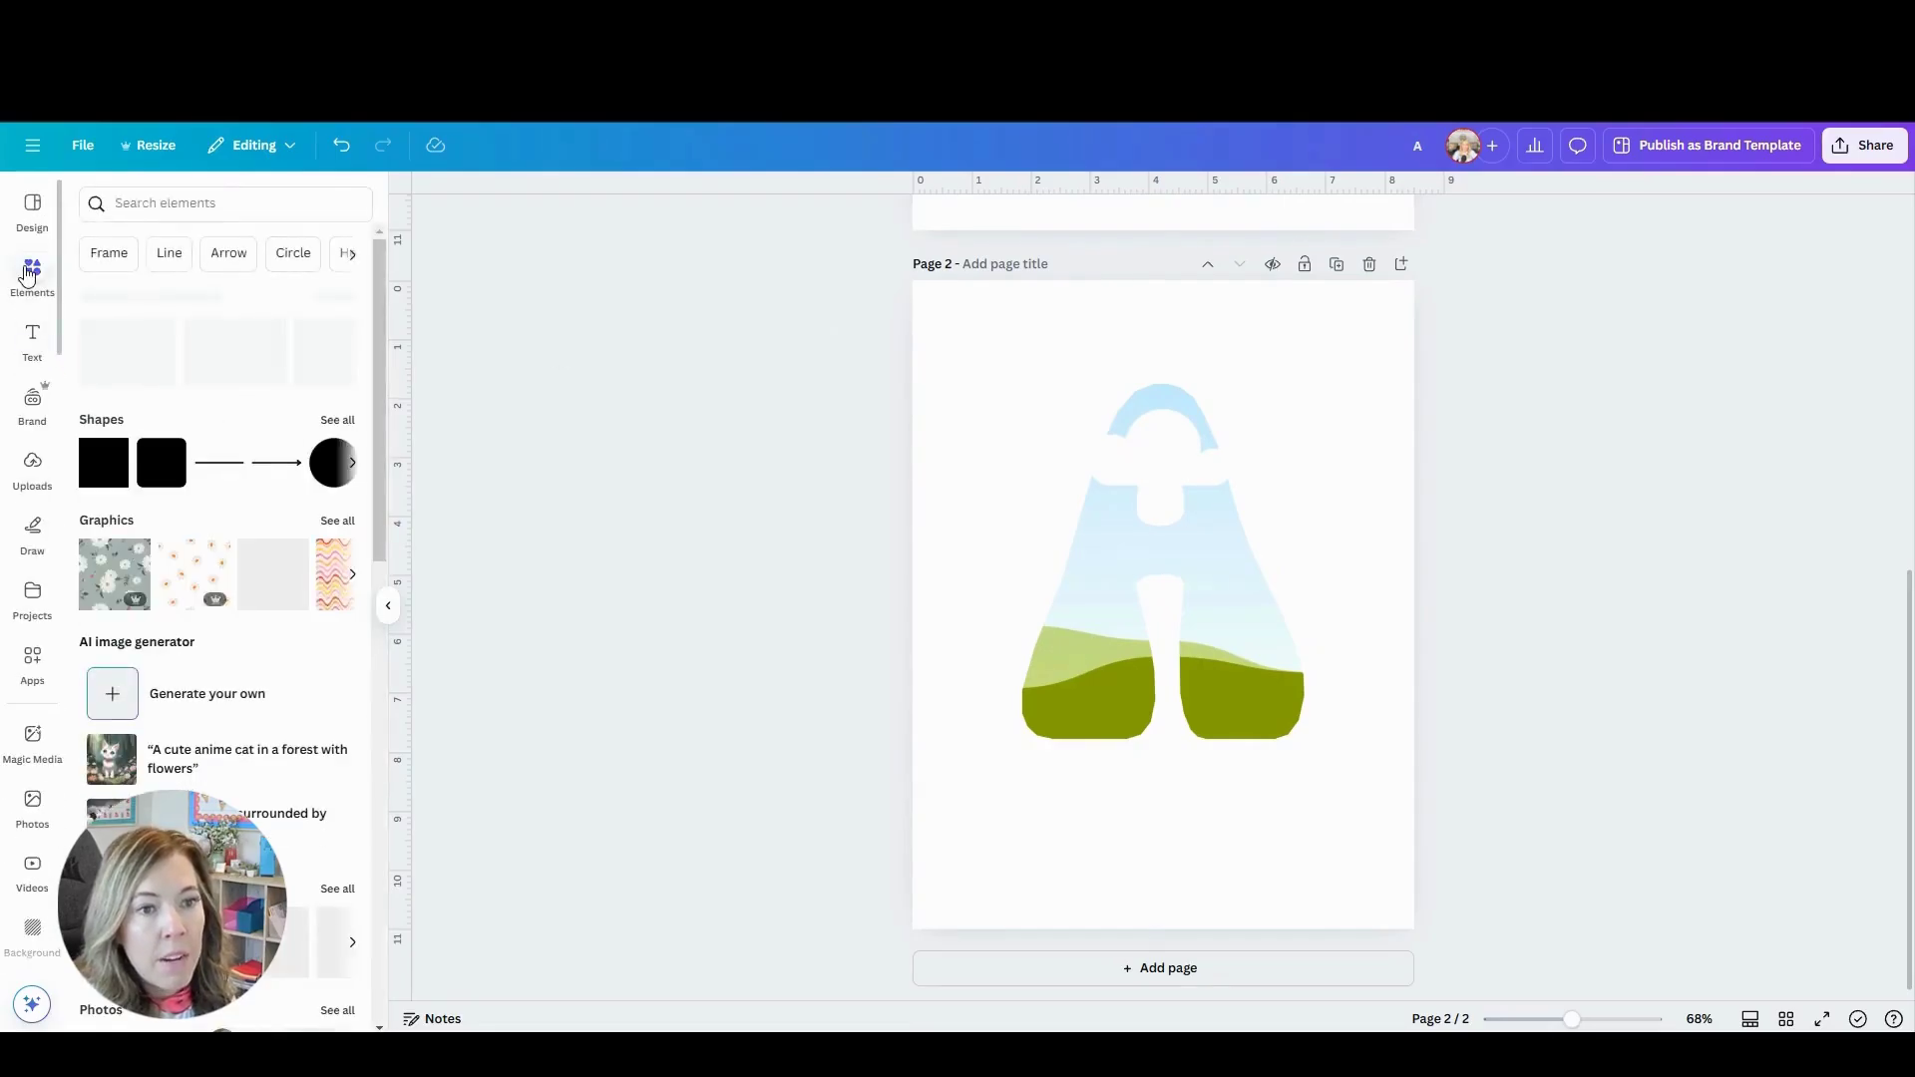
left_click(167, 203)
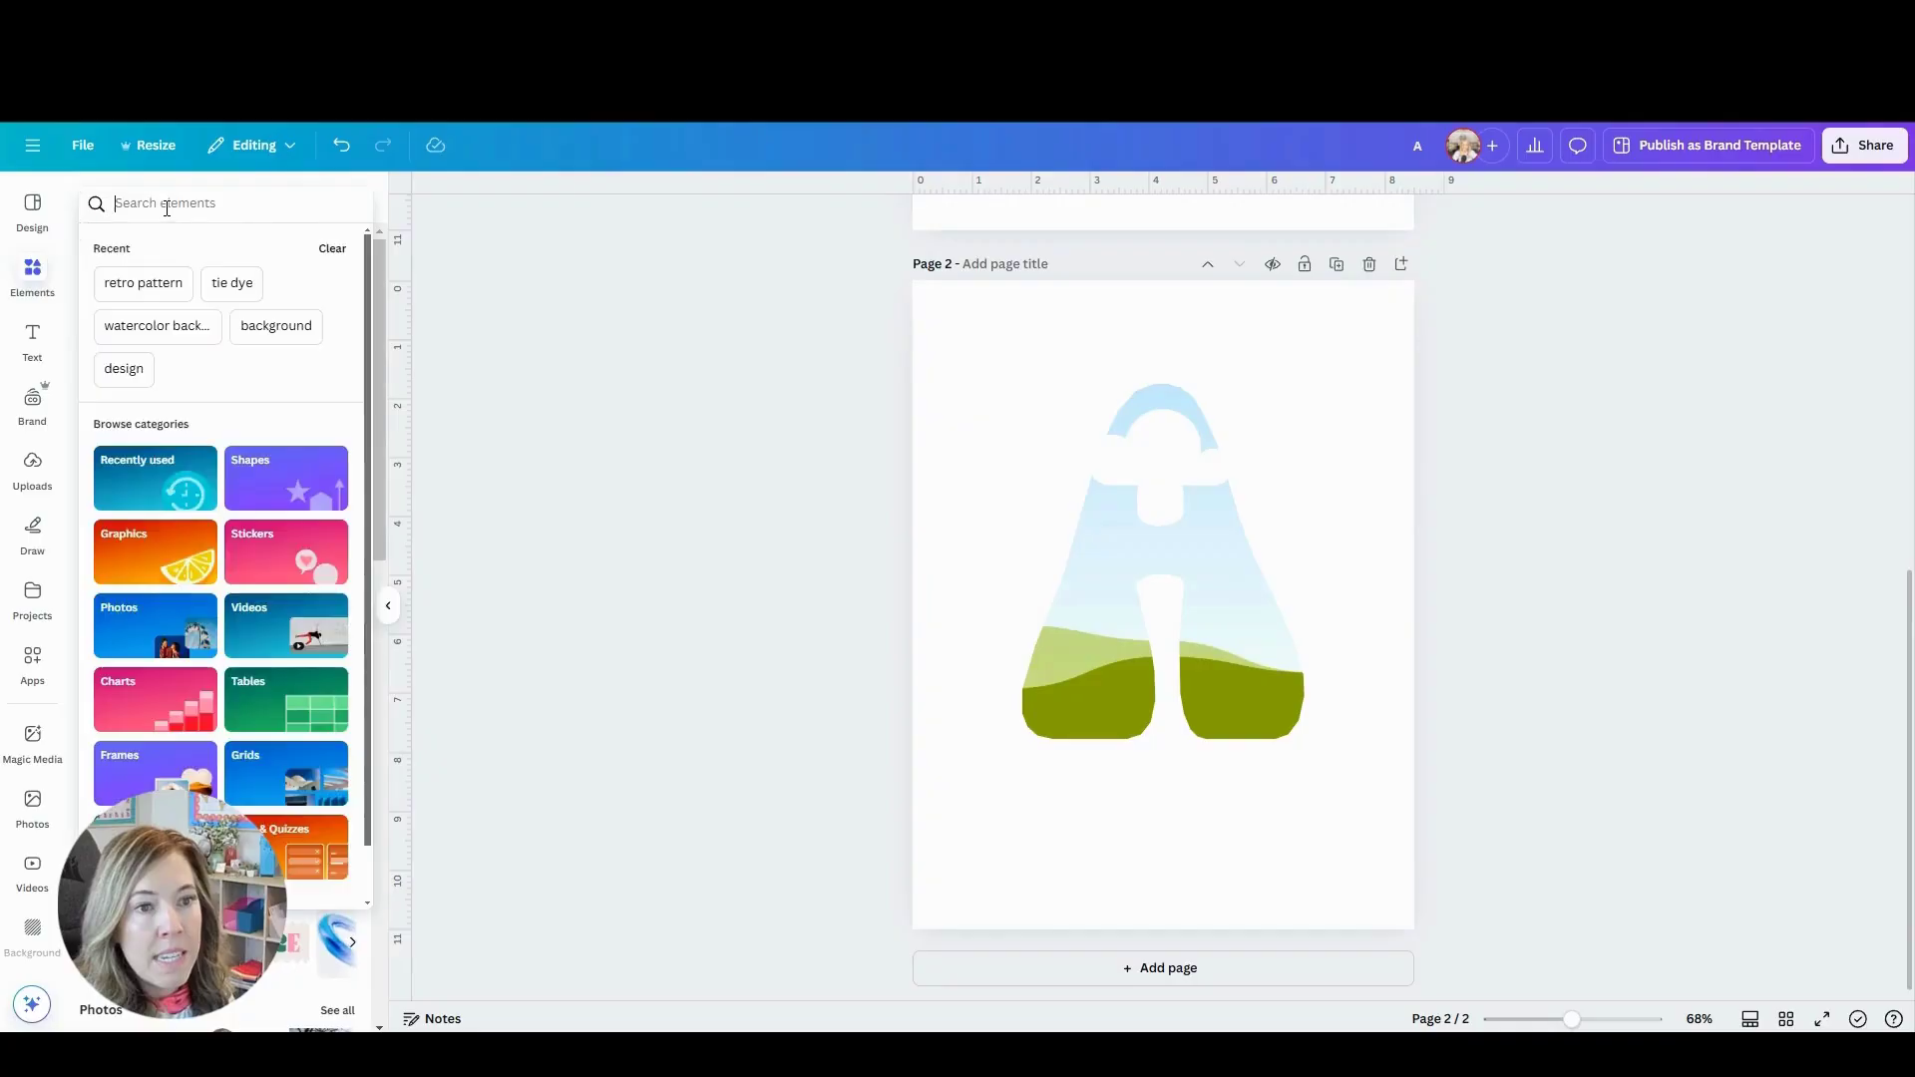
type("retro pattern")
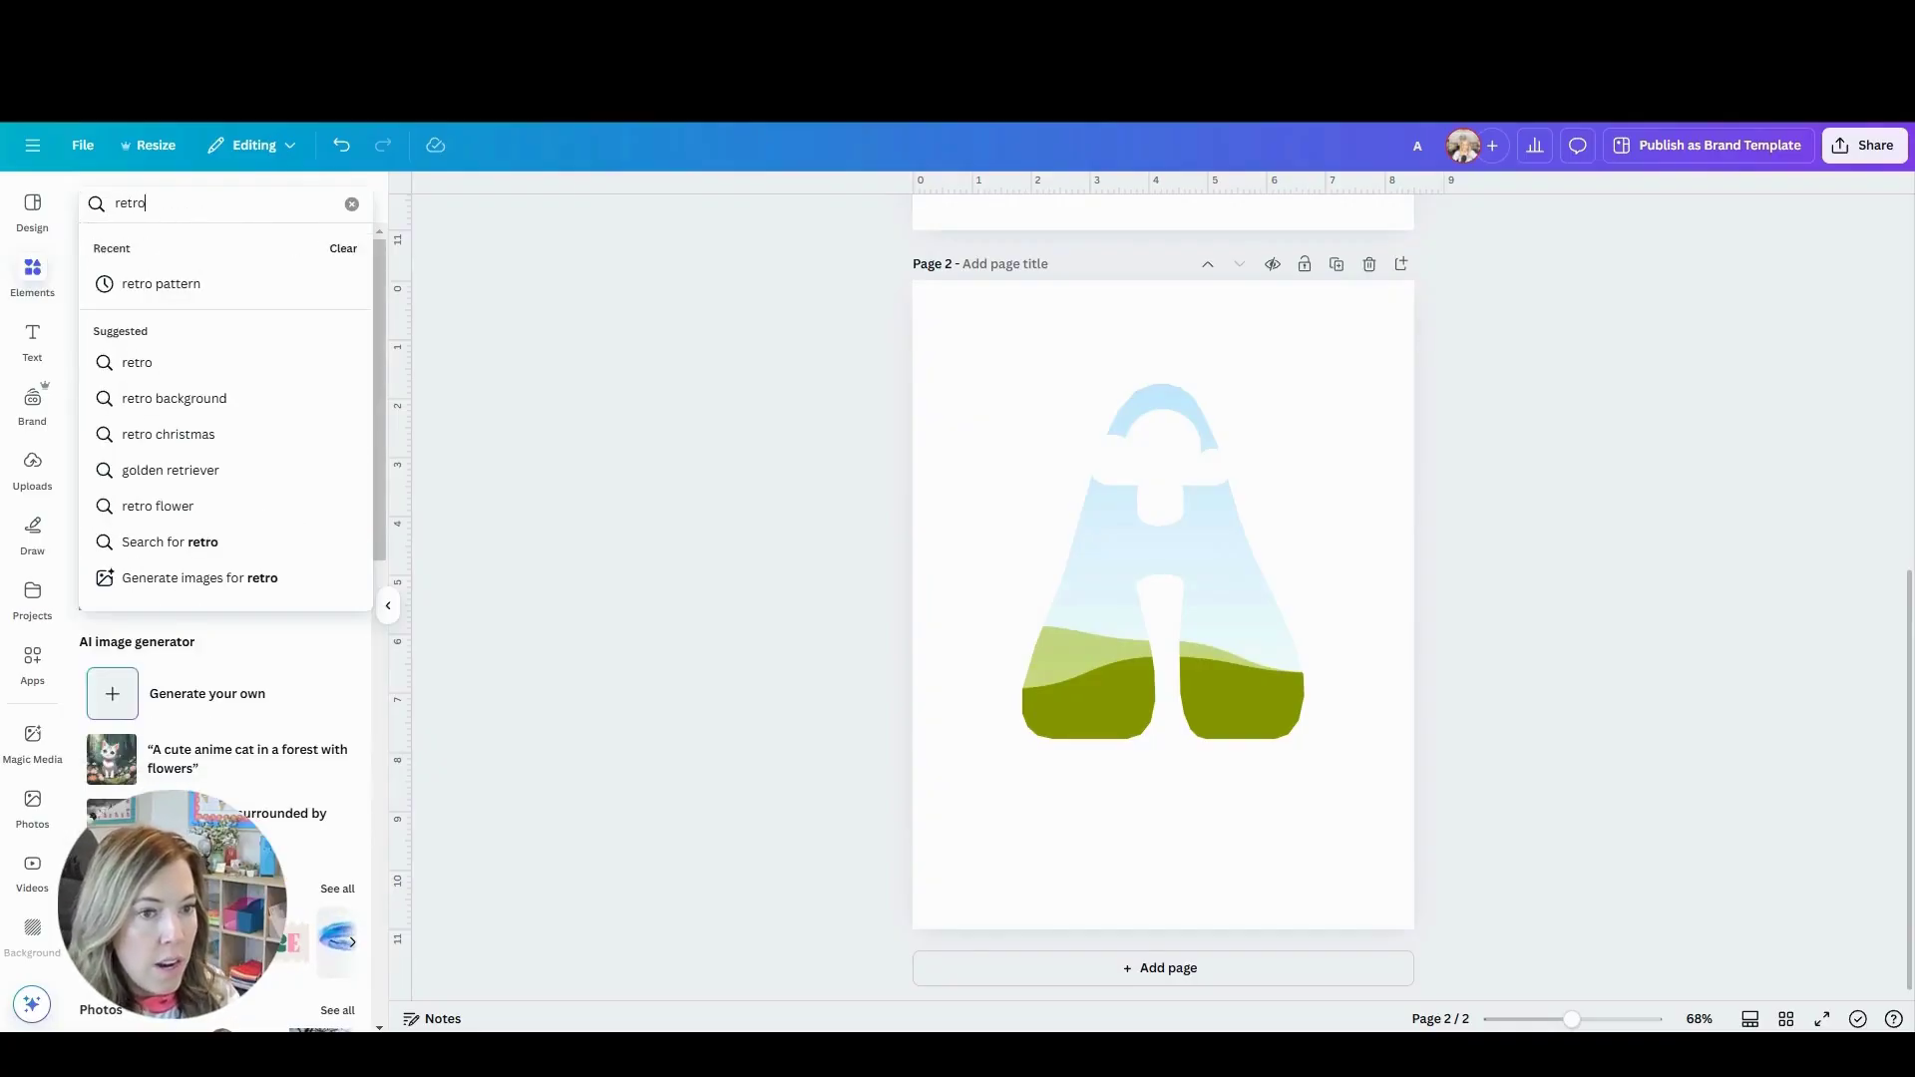
key("Return")
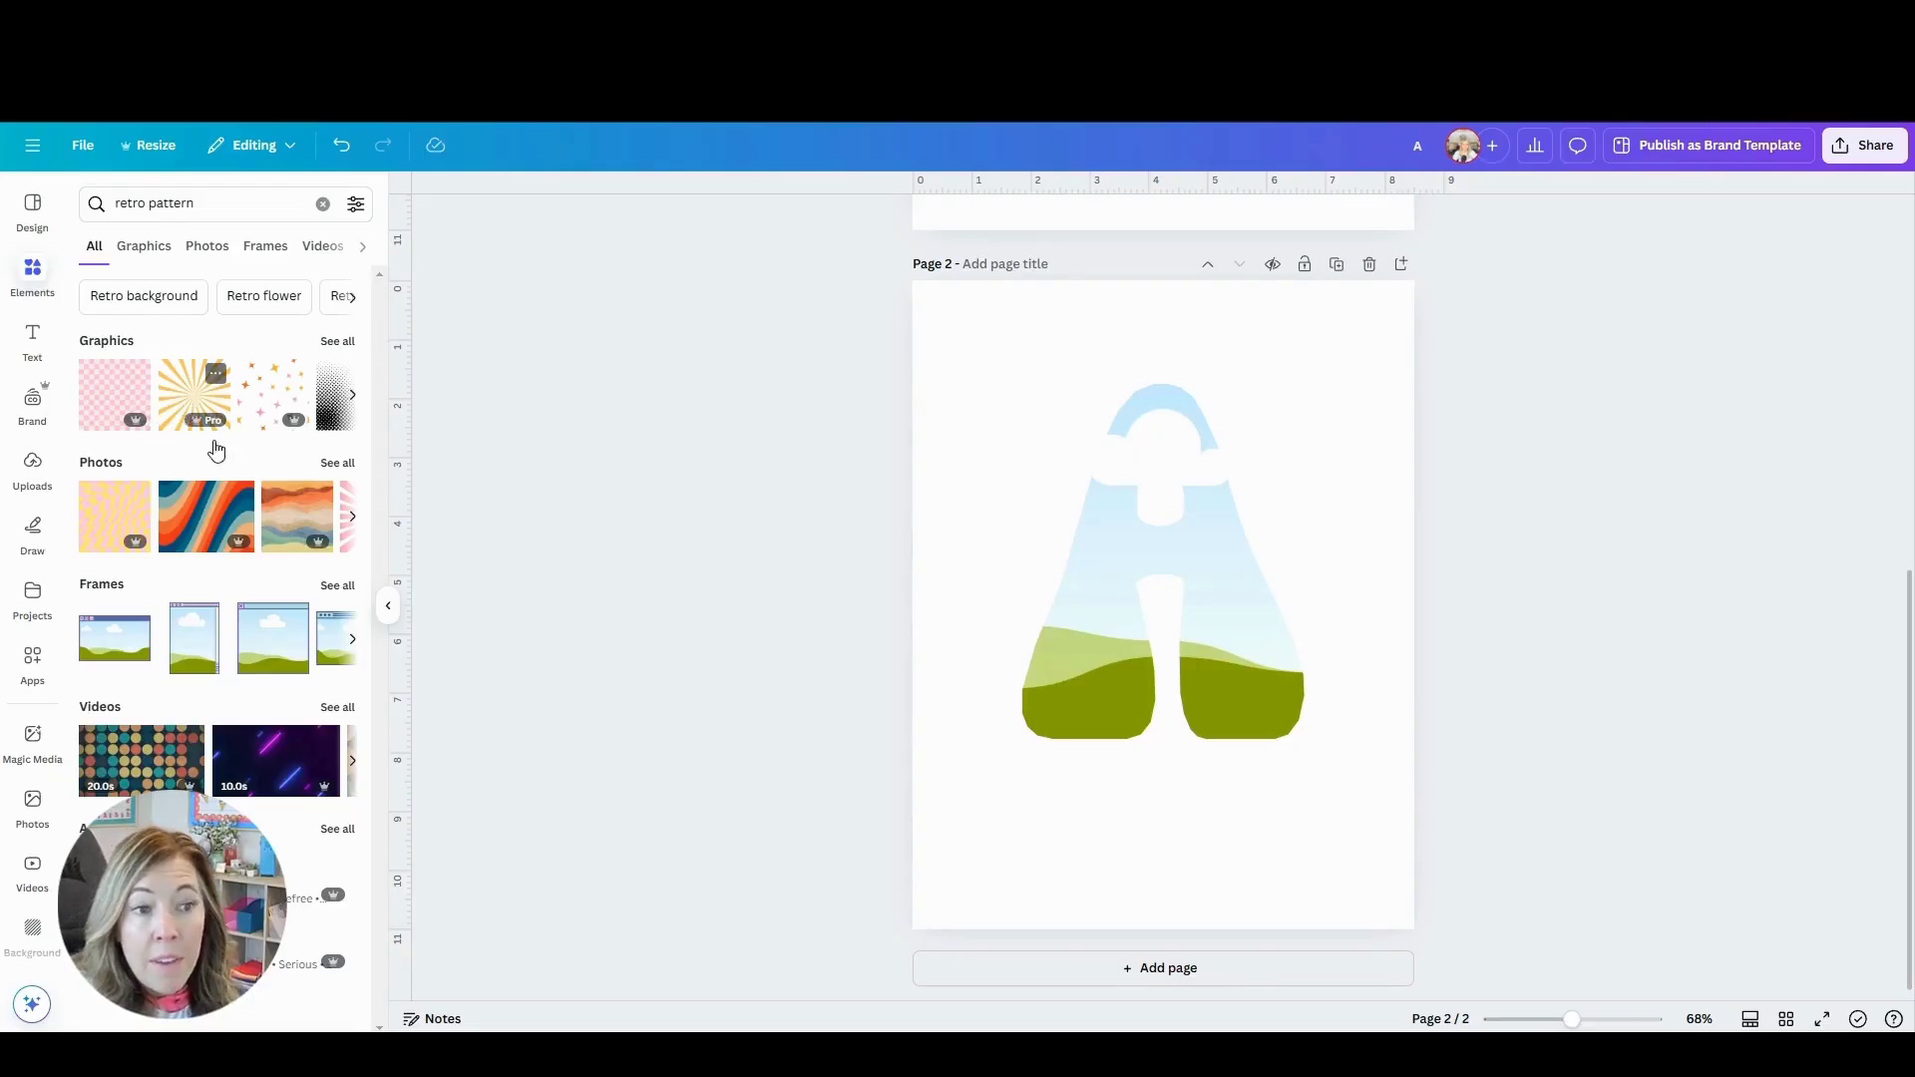
left_click(336, 341)
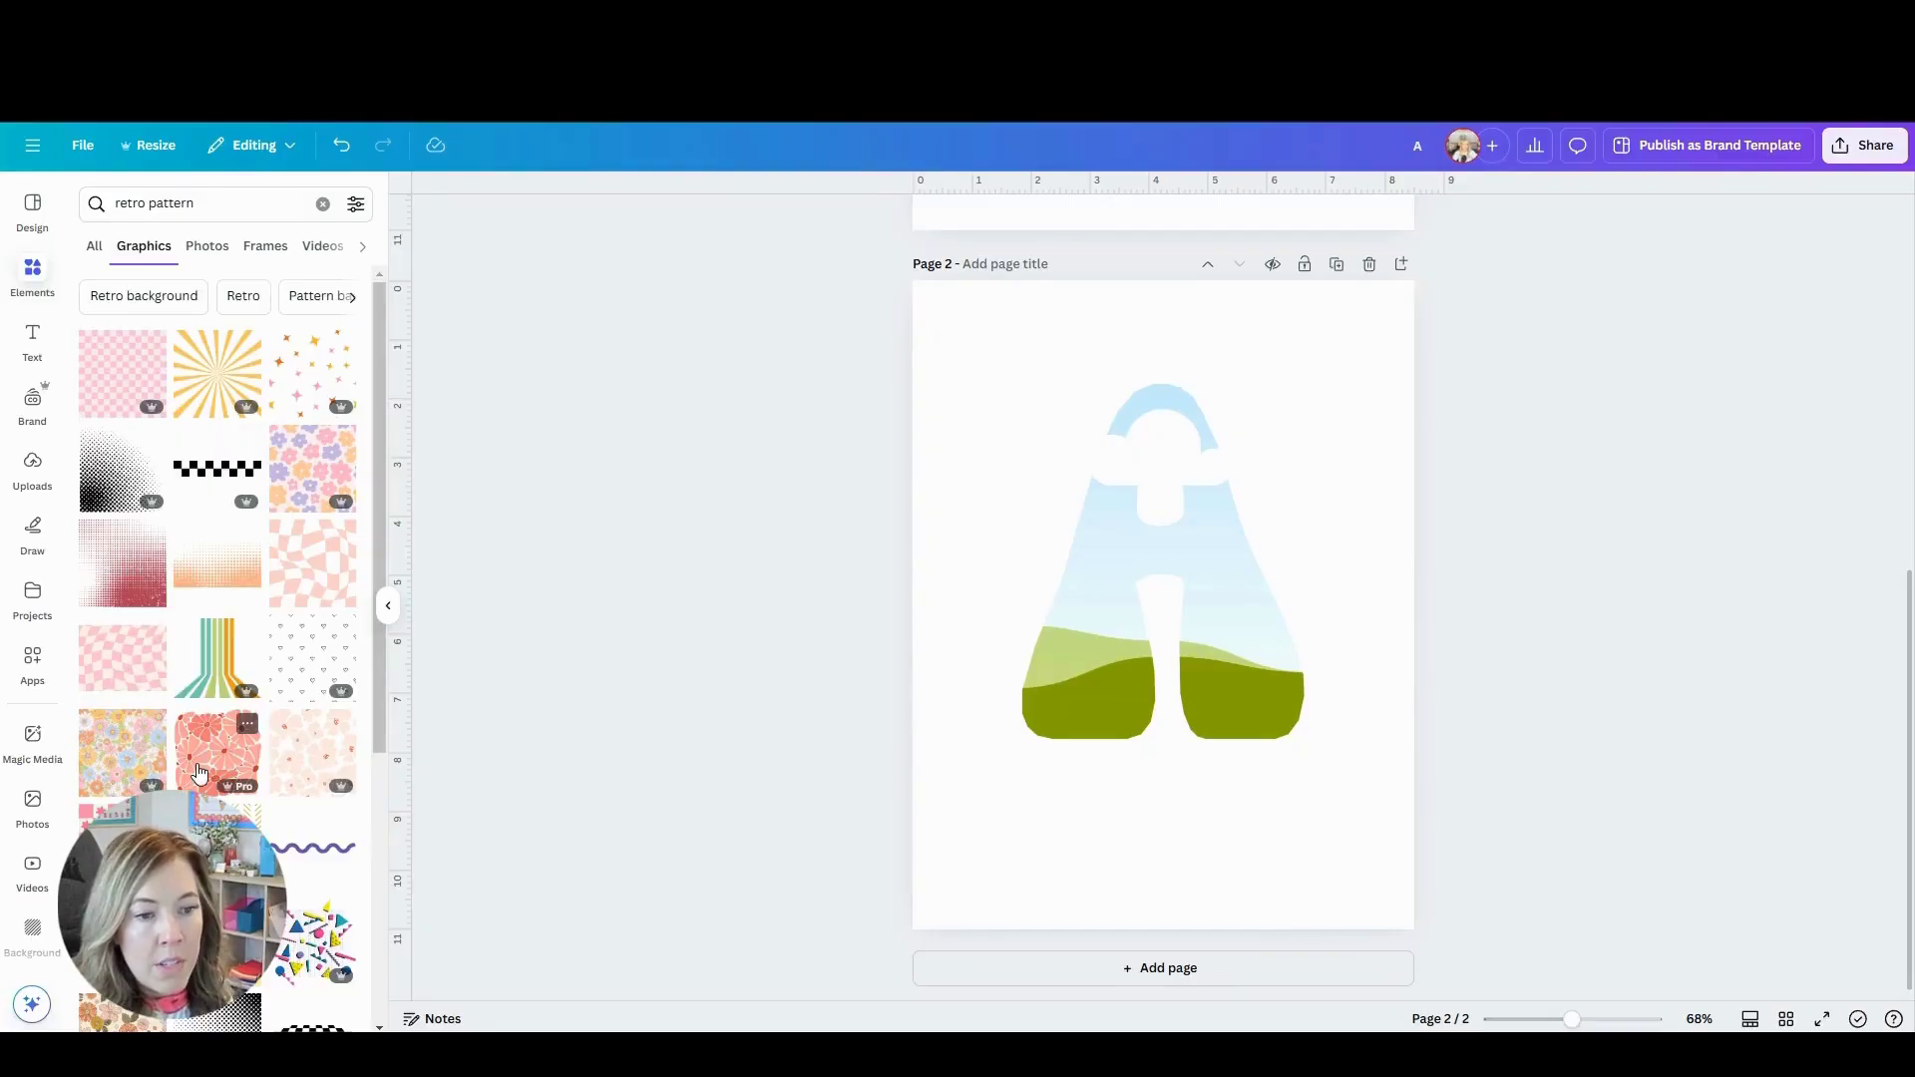
mouse_move(199, 771)
left_mouse_down()
mouse_move(787, 491)
mouse_move(209, 735)
left_mouse_up()
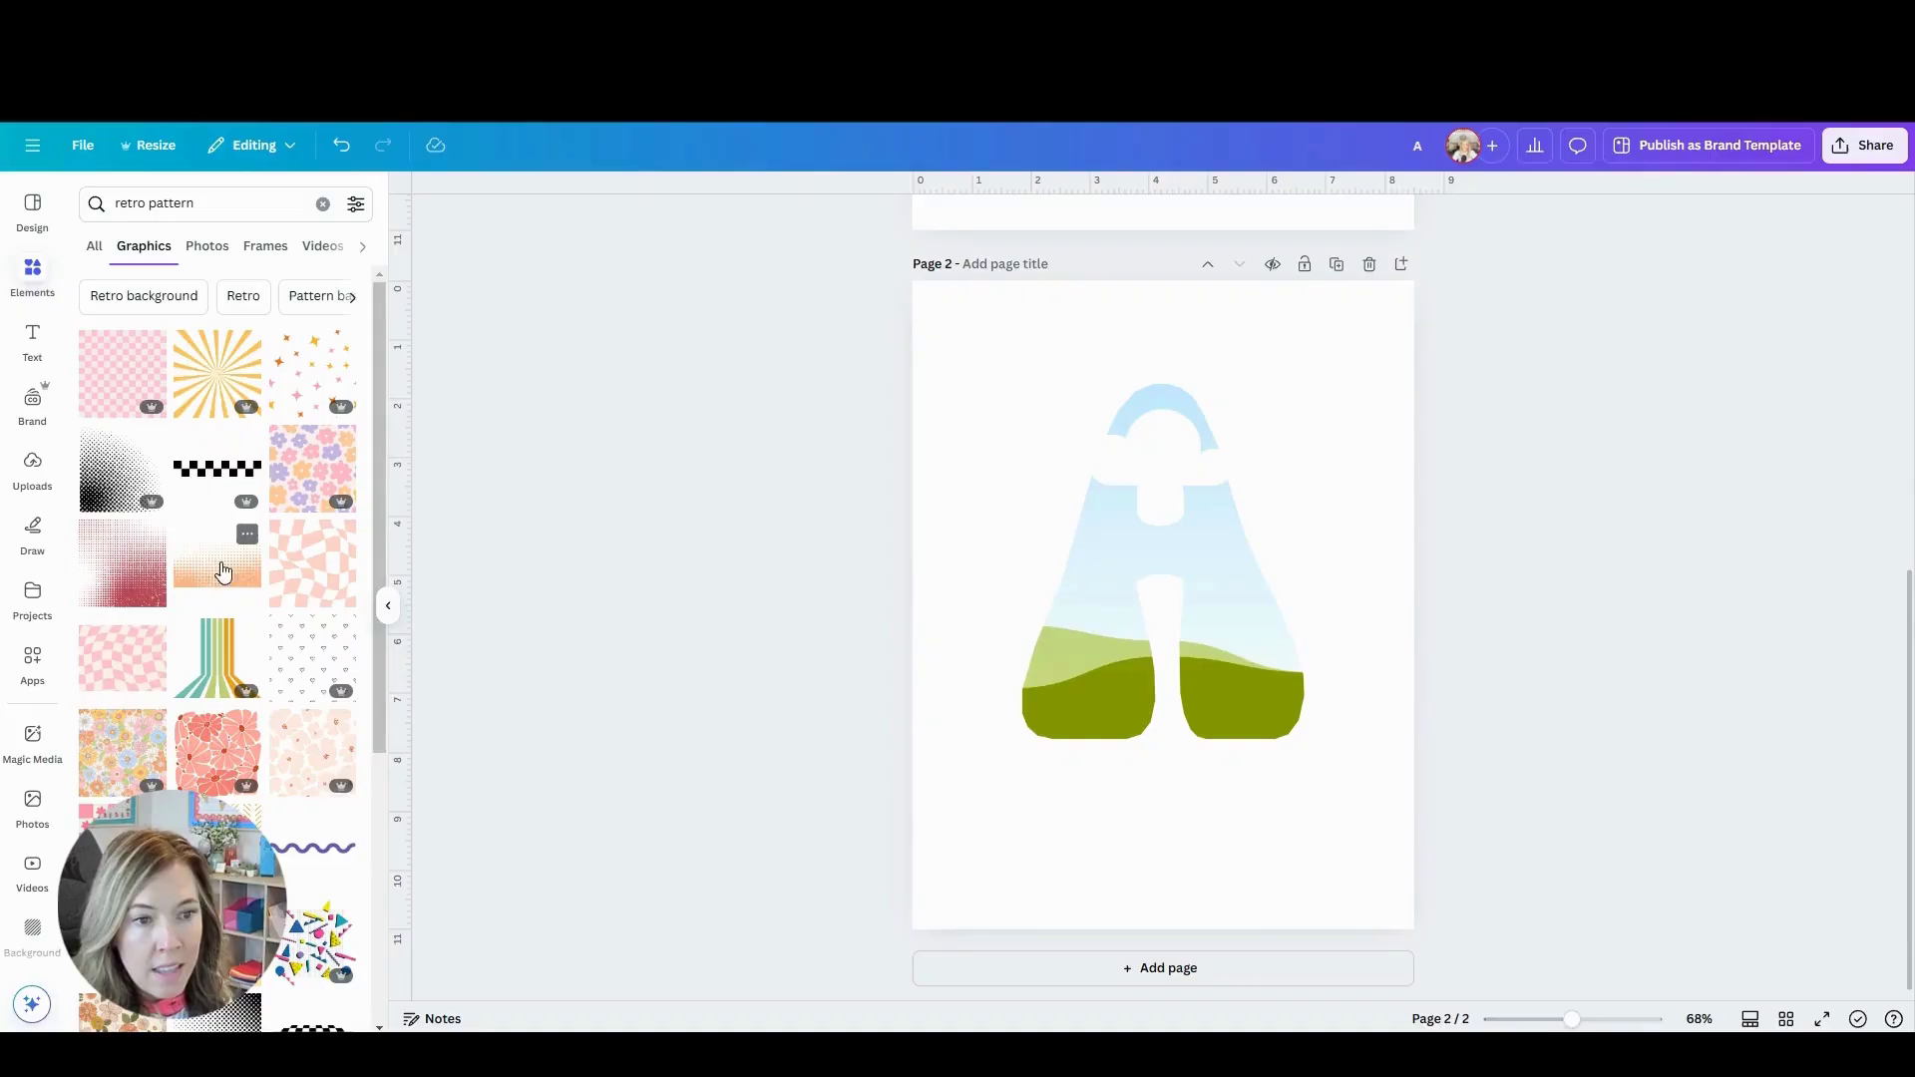
left_click_drag(201, 565, 1195, 666)
key("Delete")
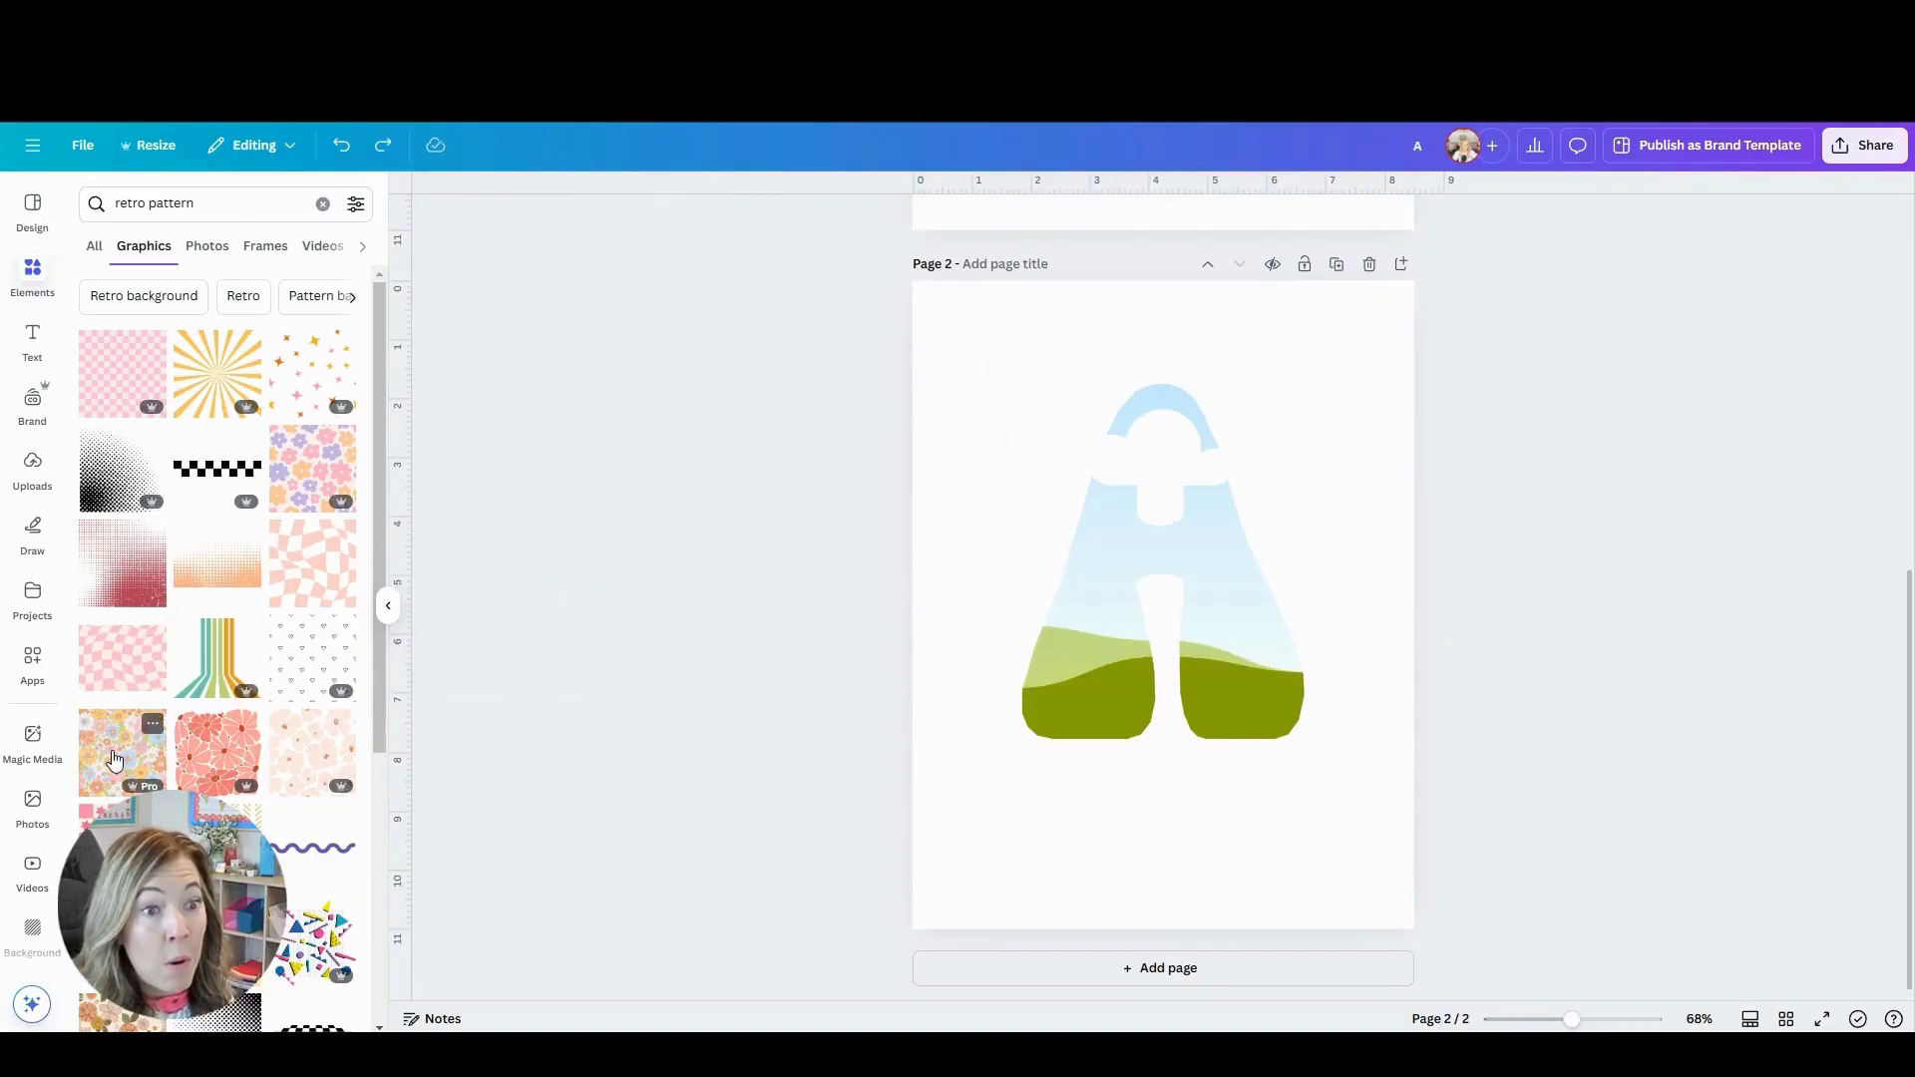
Try several retro pattern fills in the A frame, ending with the pastel floral photo
left_click_drag(115, 760, 1125, 631)
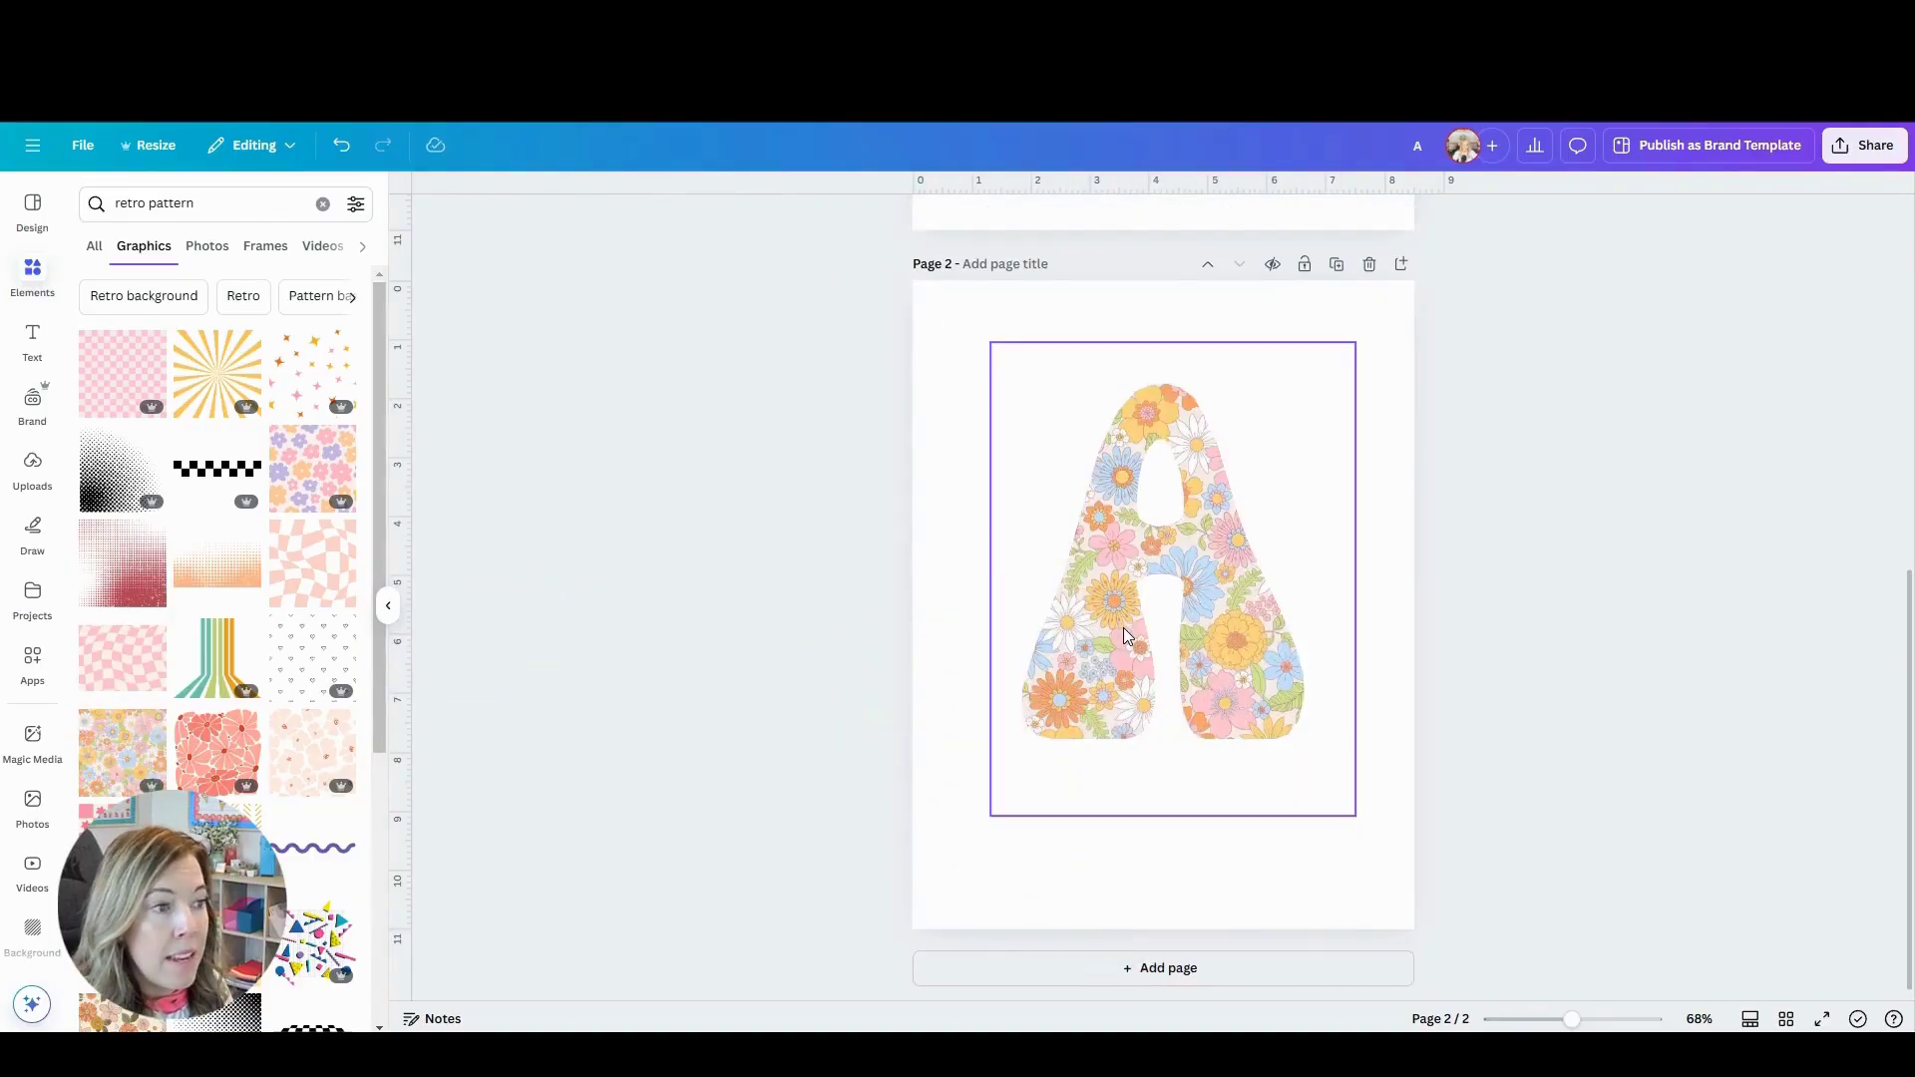
key("Escape")
left_click(206, 245)
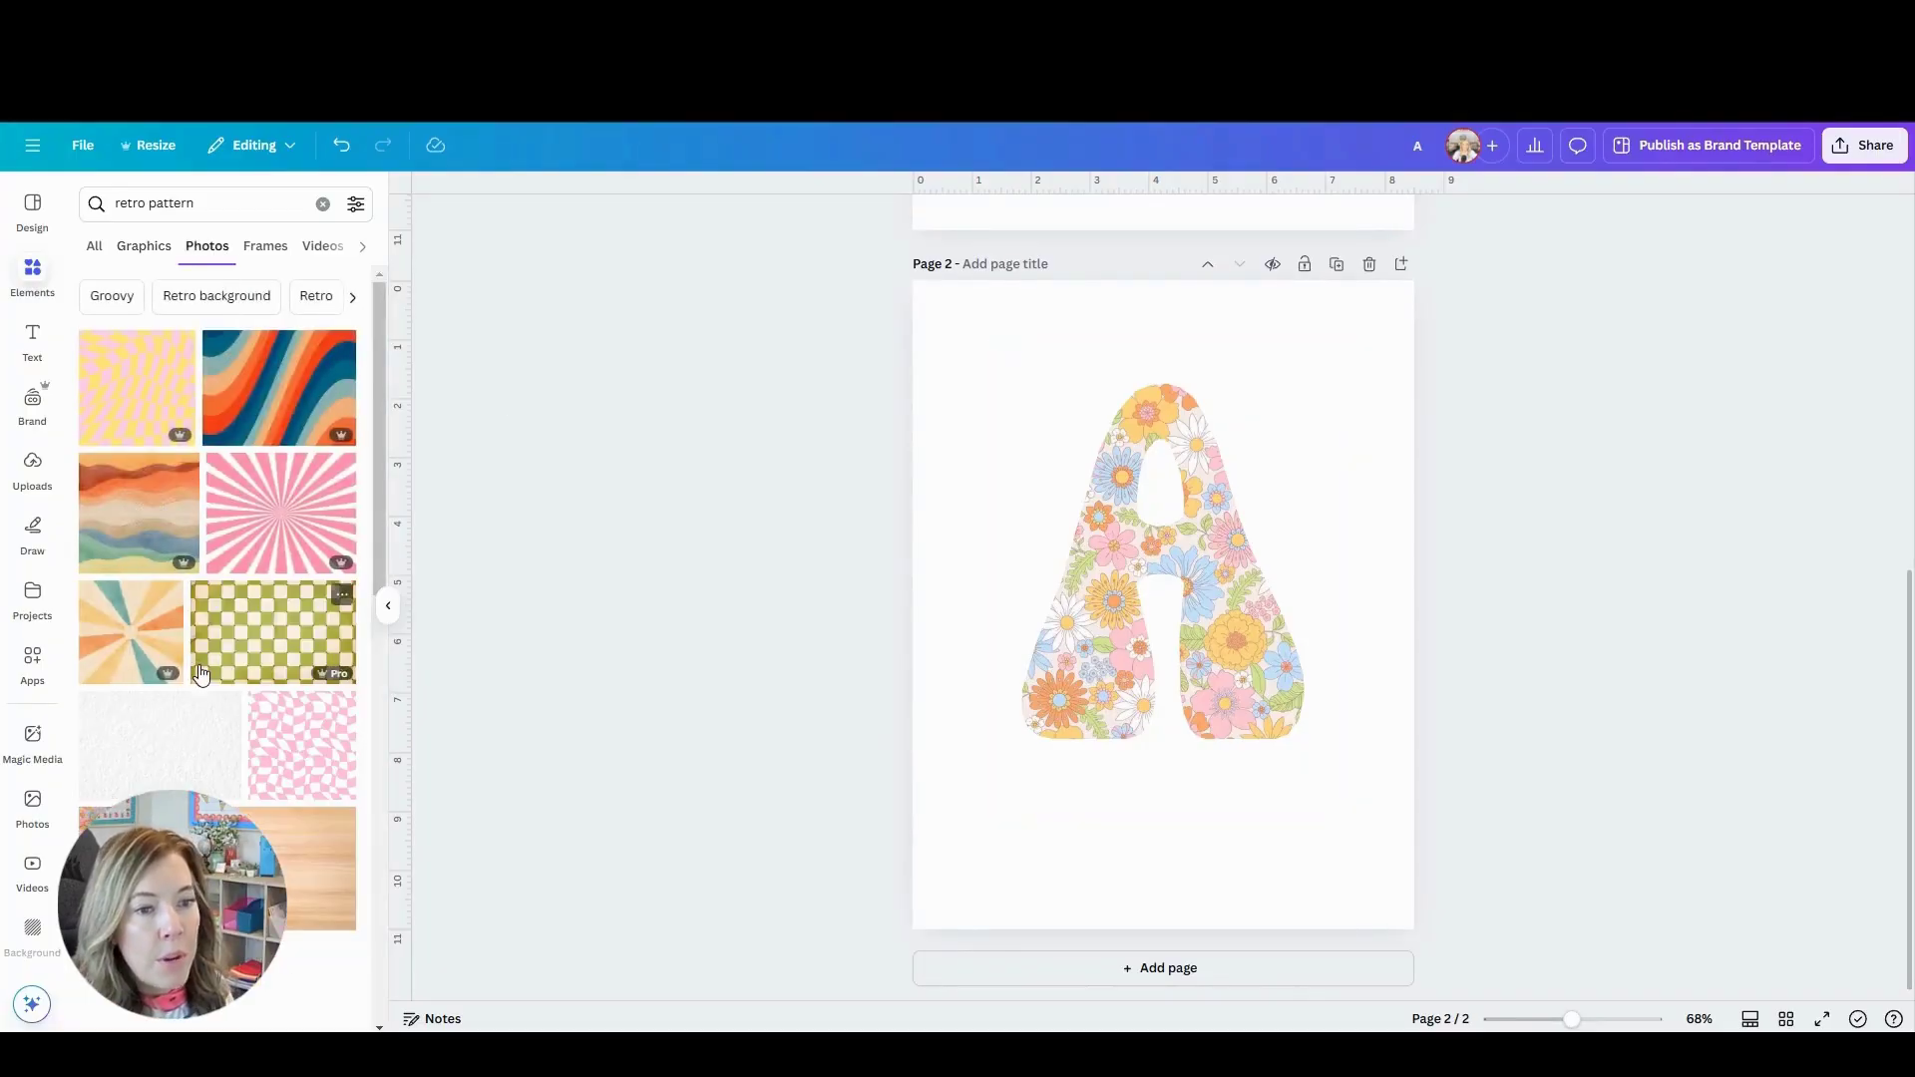
scroll(197, 664, "down", 2)
scroll(196, 663, "down", 2)
left_click_drag(108, 598, 1135, 608)
key("Escape")
scroll(192, 698, "down", 3)
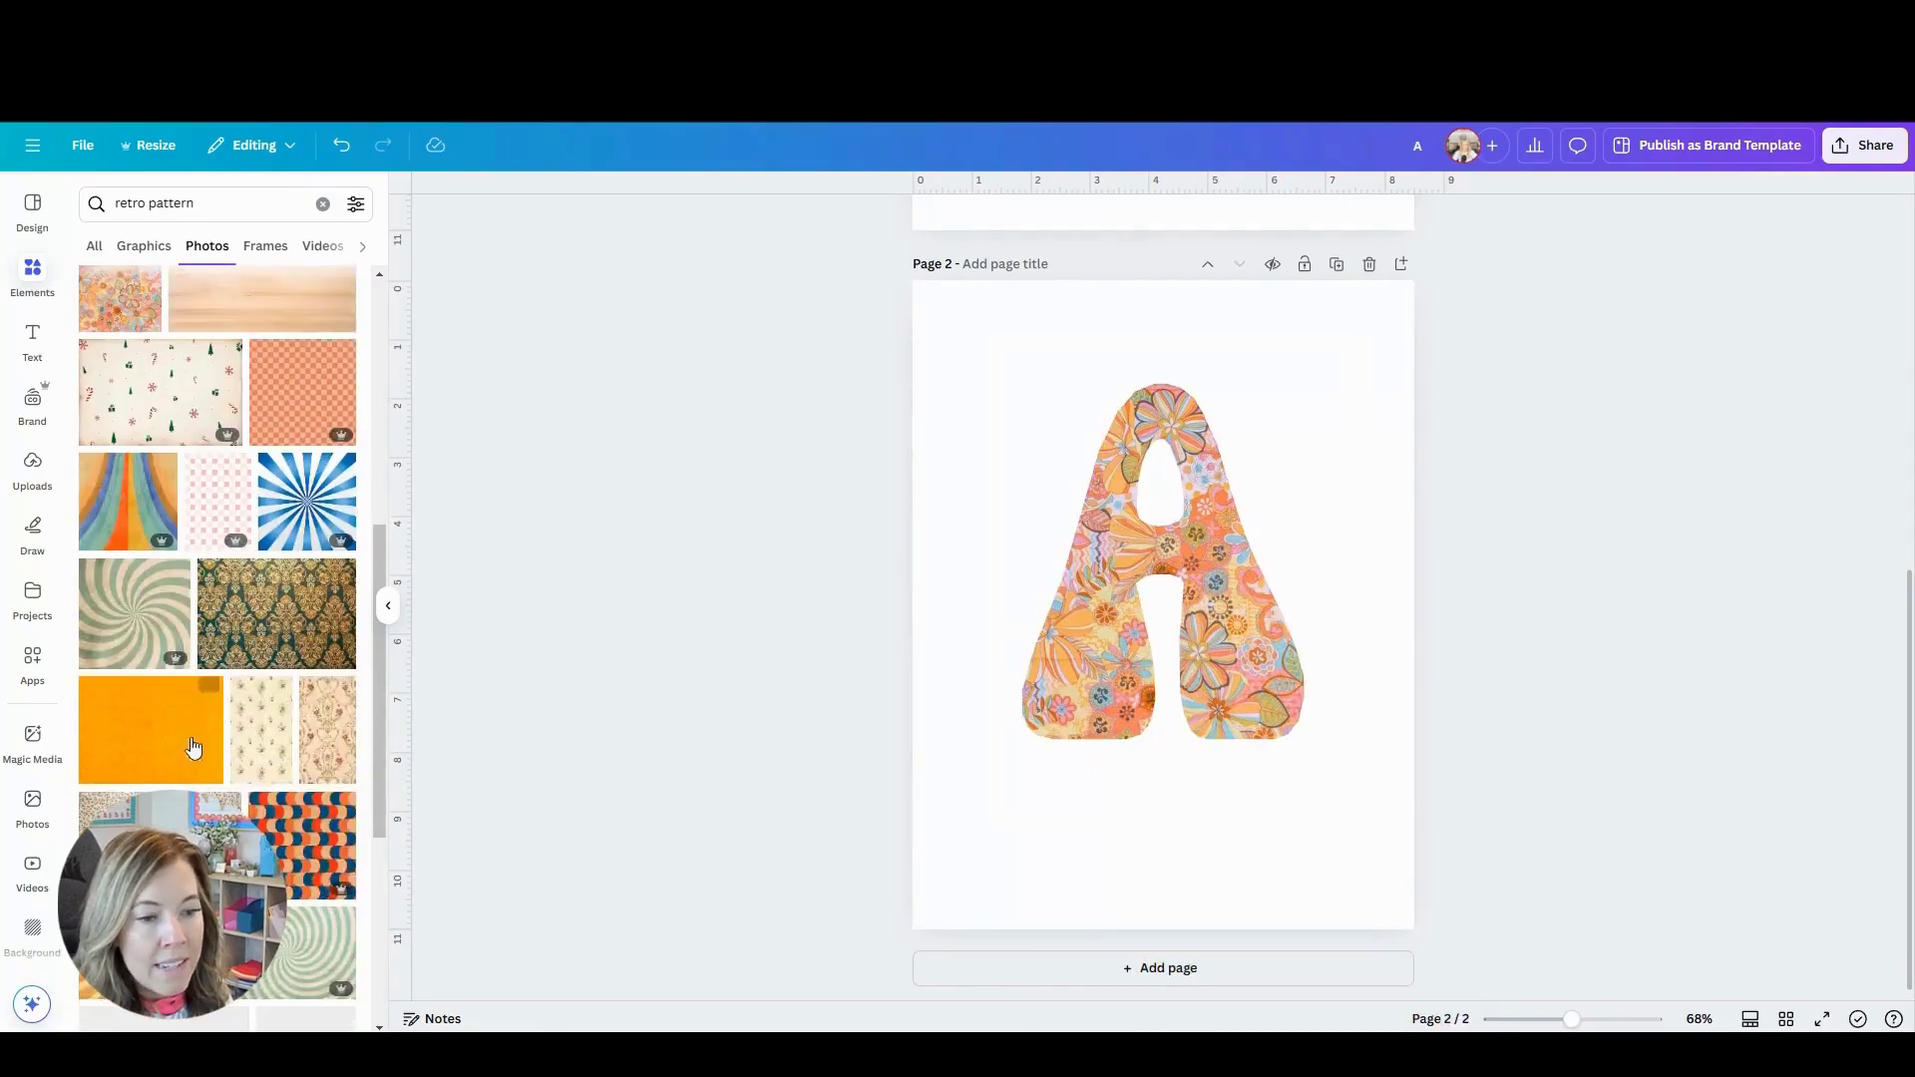
scroll(192, 747, "up", 1)
left_click_drag(297, 634, 1143, 638)
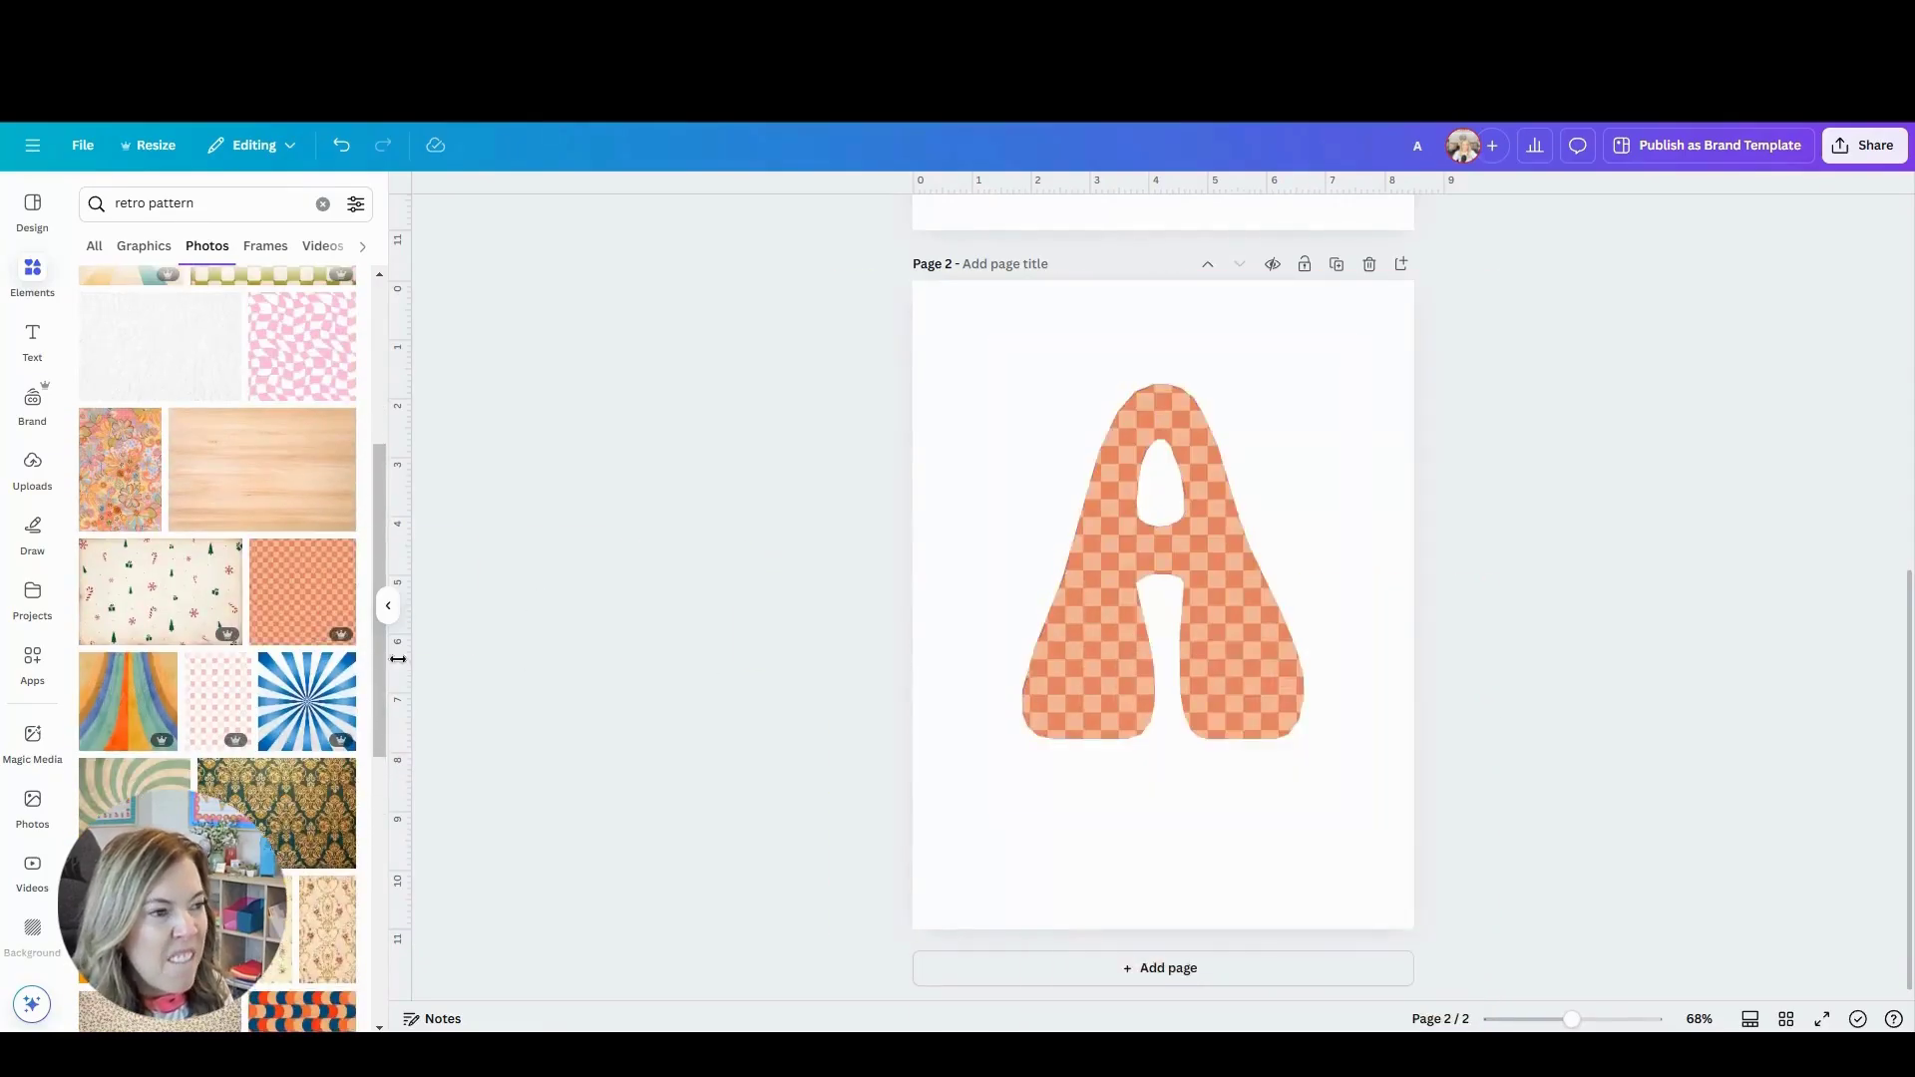
scroll(107, 780, "down", 4)
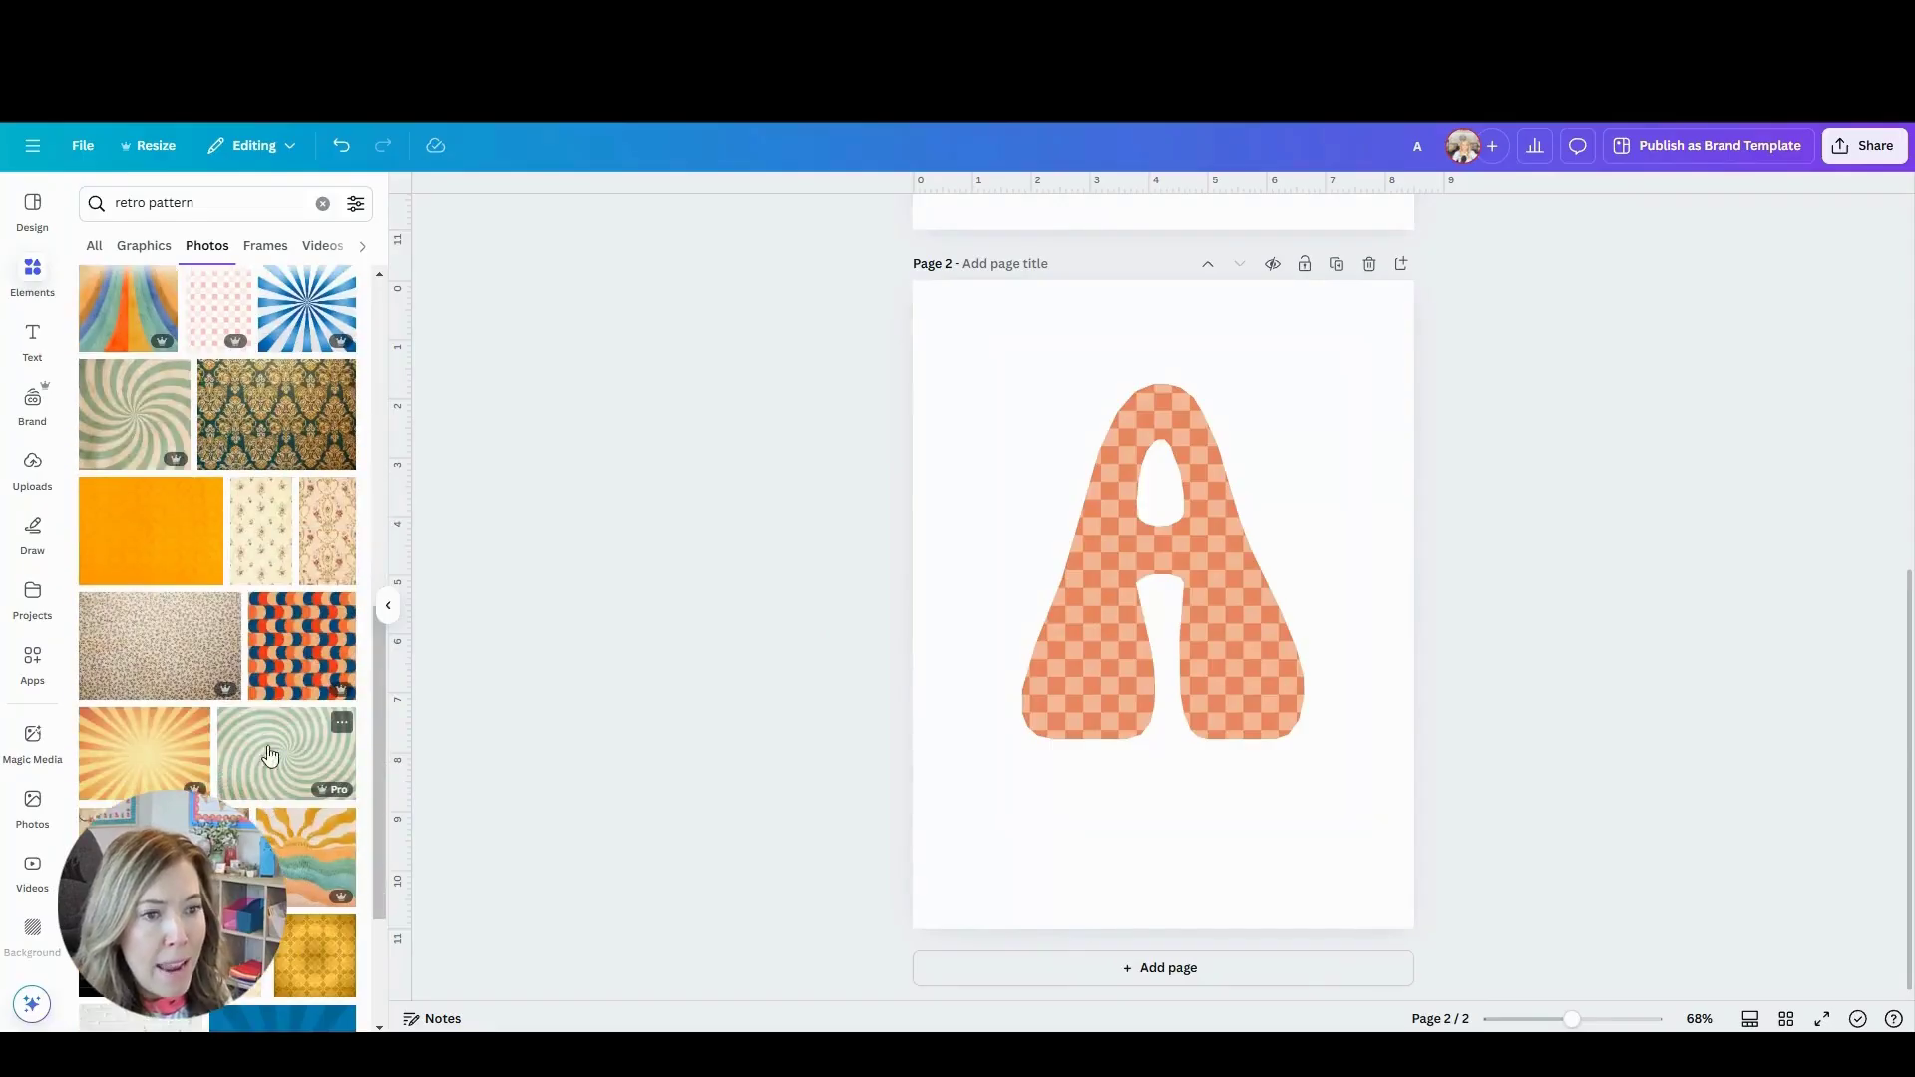
scroll(261, 718, "up", 4)
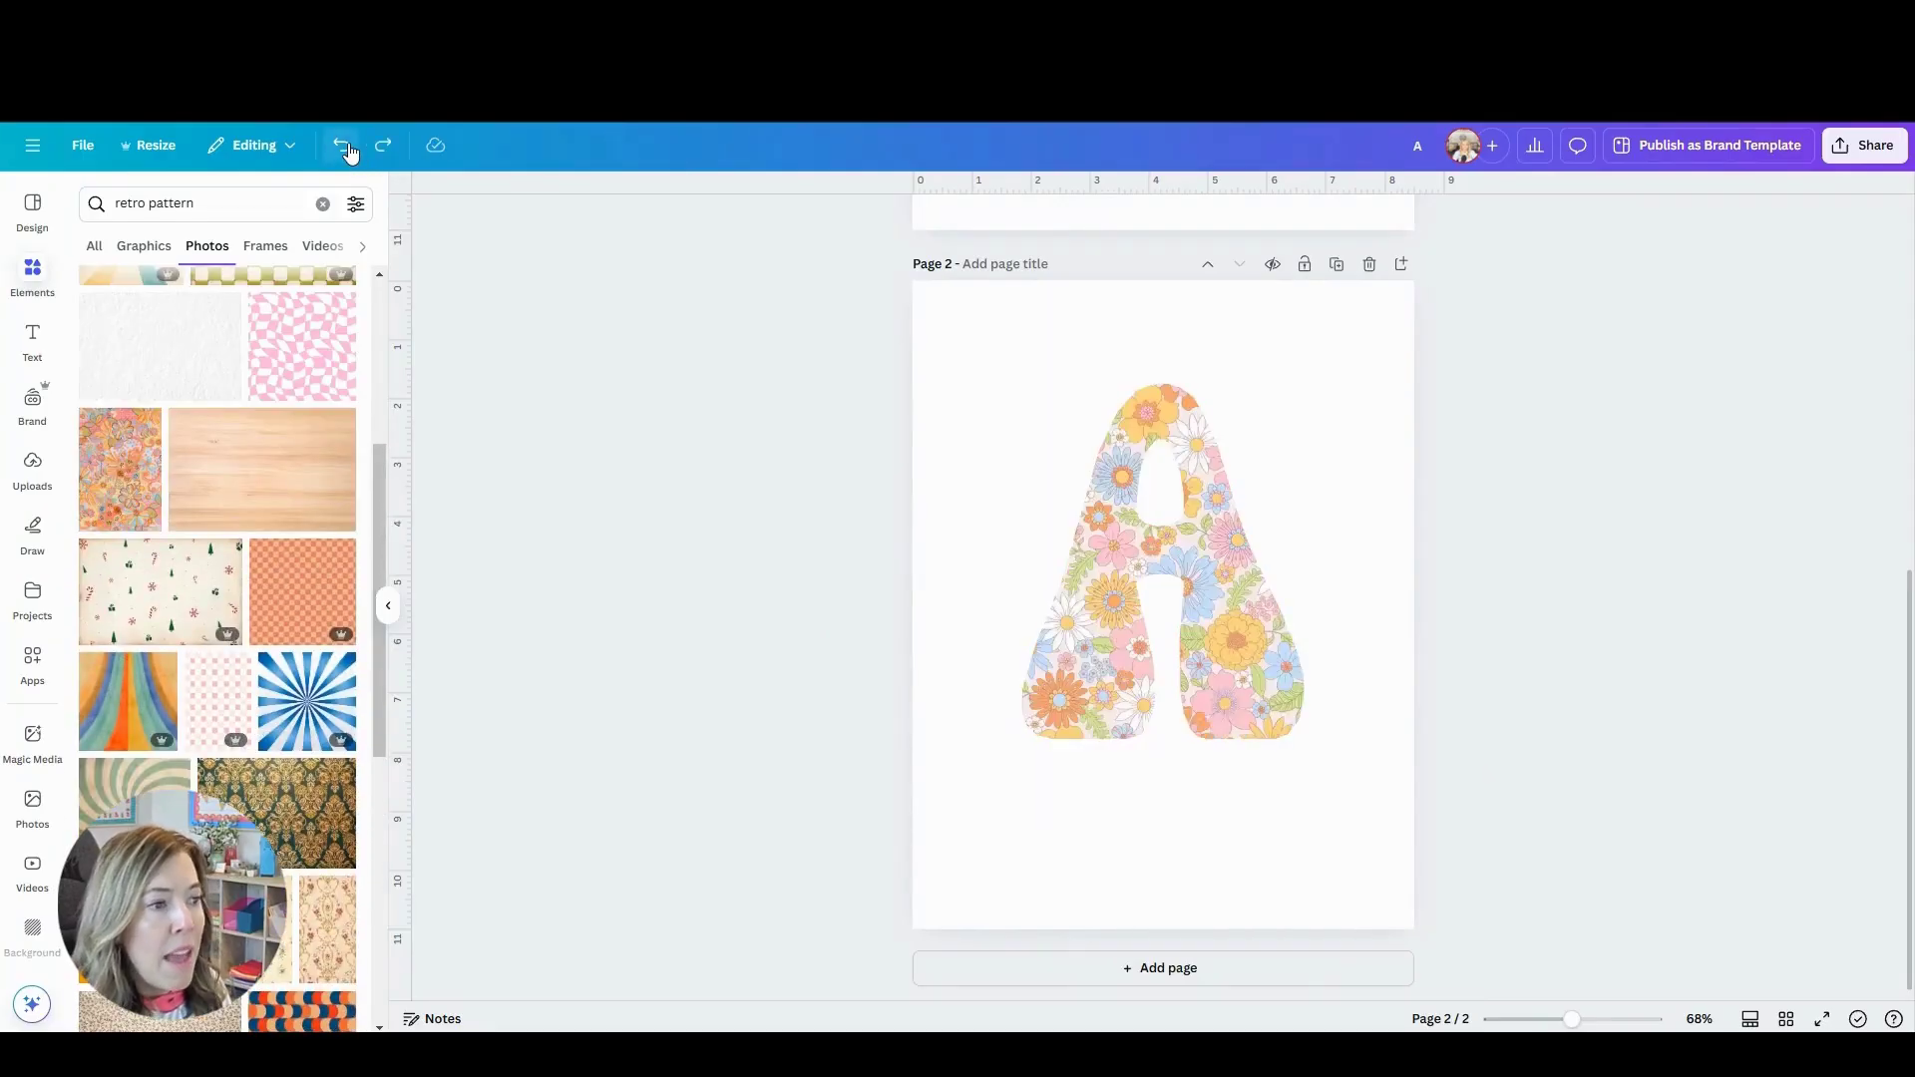
Enlarge the floral-filled A and centre it on the page
left_click(1151, 529)
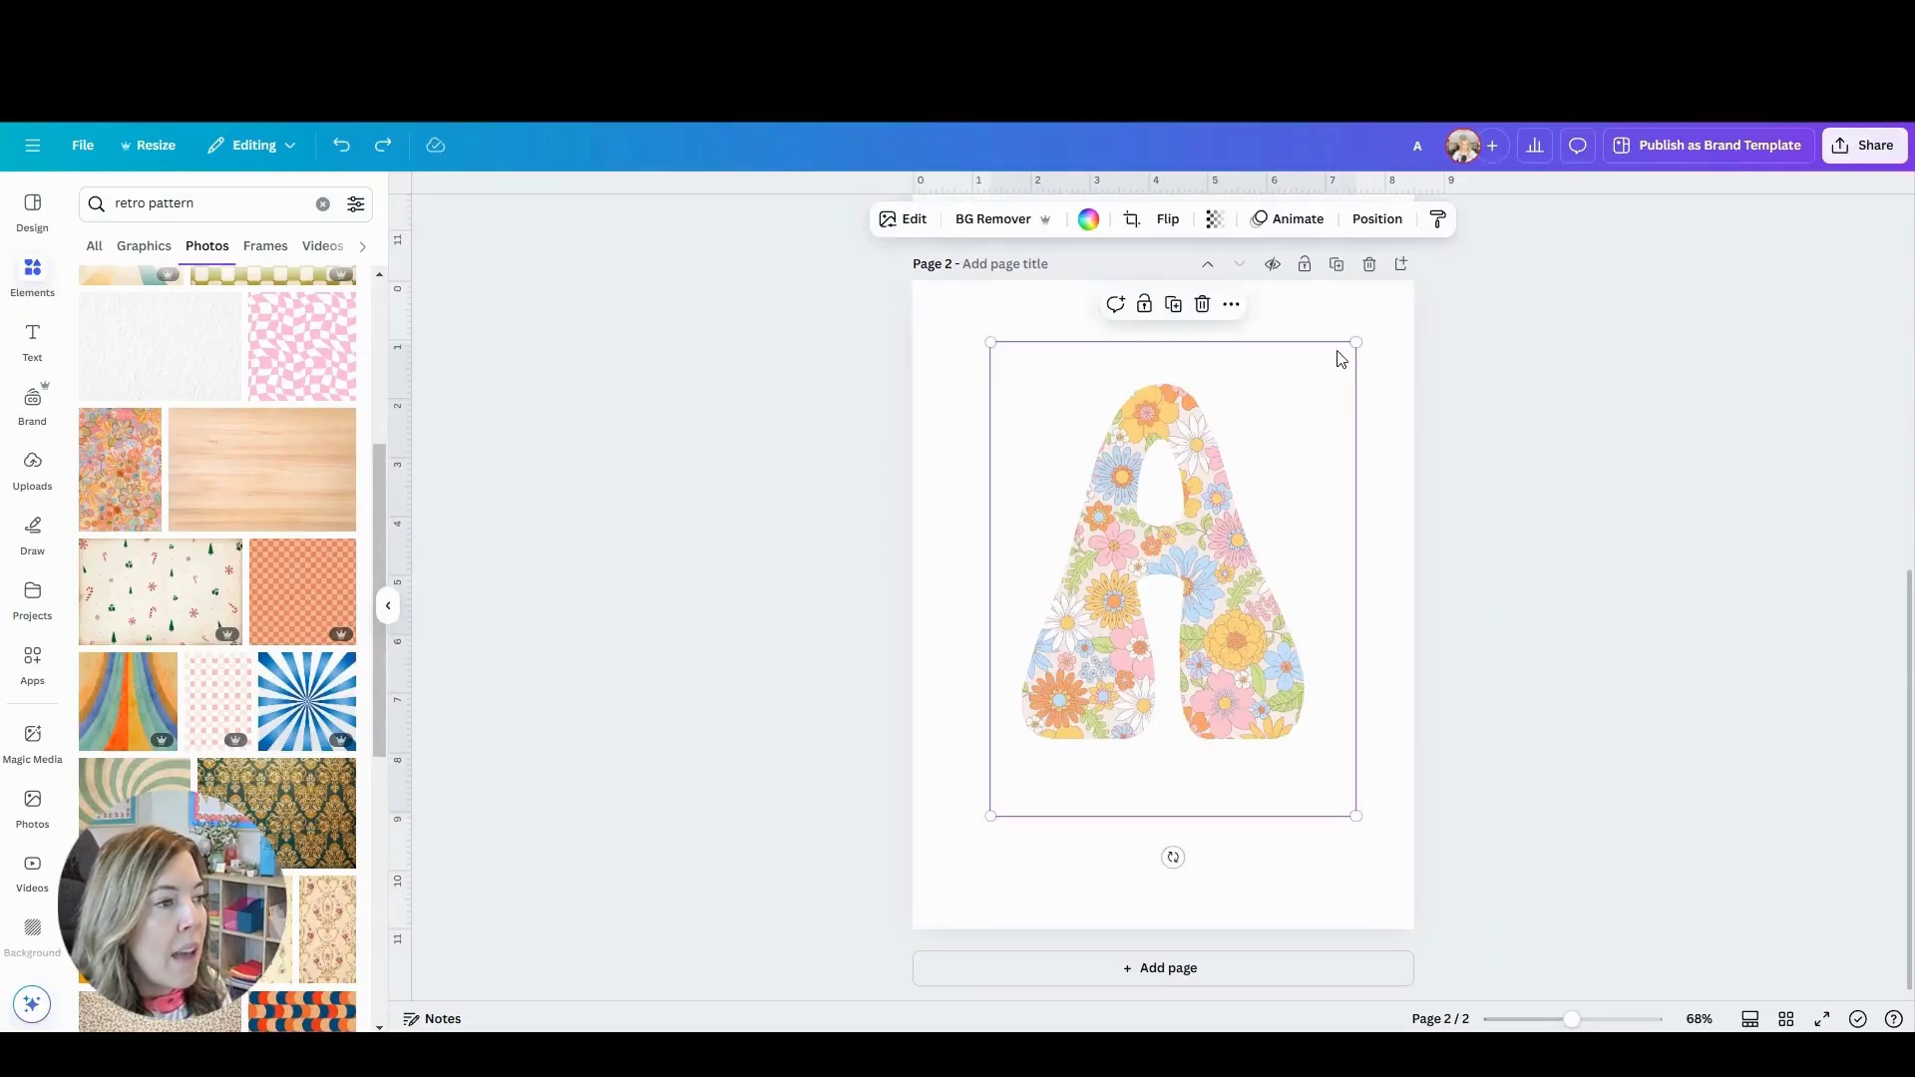
left_click_drag(1355, 342, 1453, 212)
left_click_drag(1308, 481, 1263, 583)
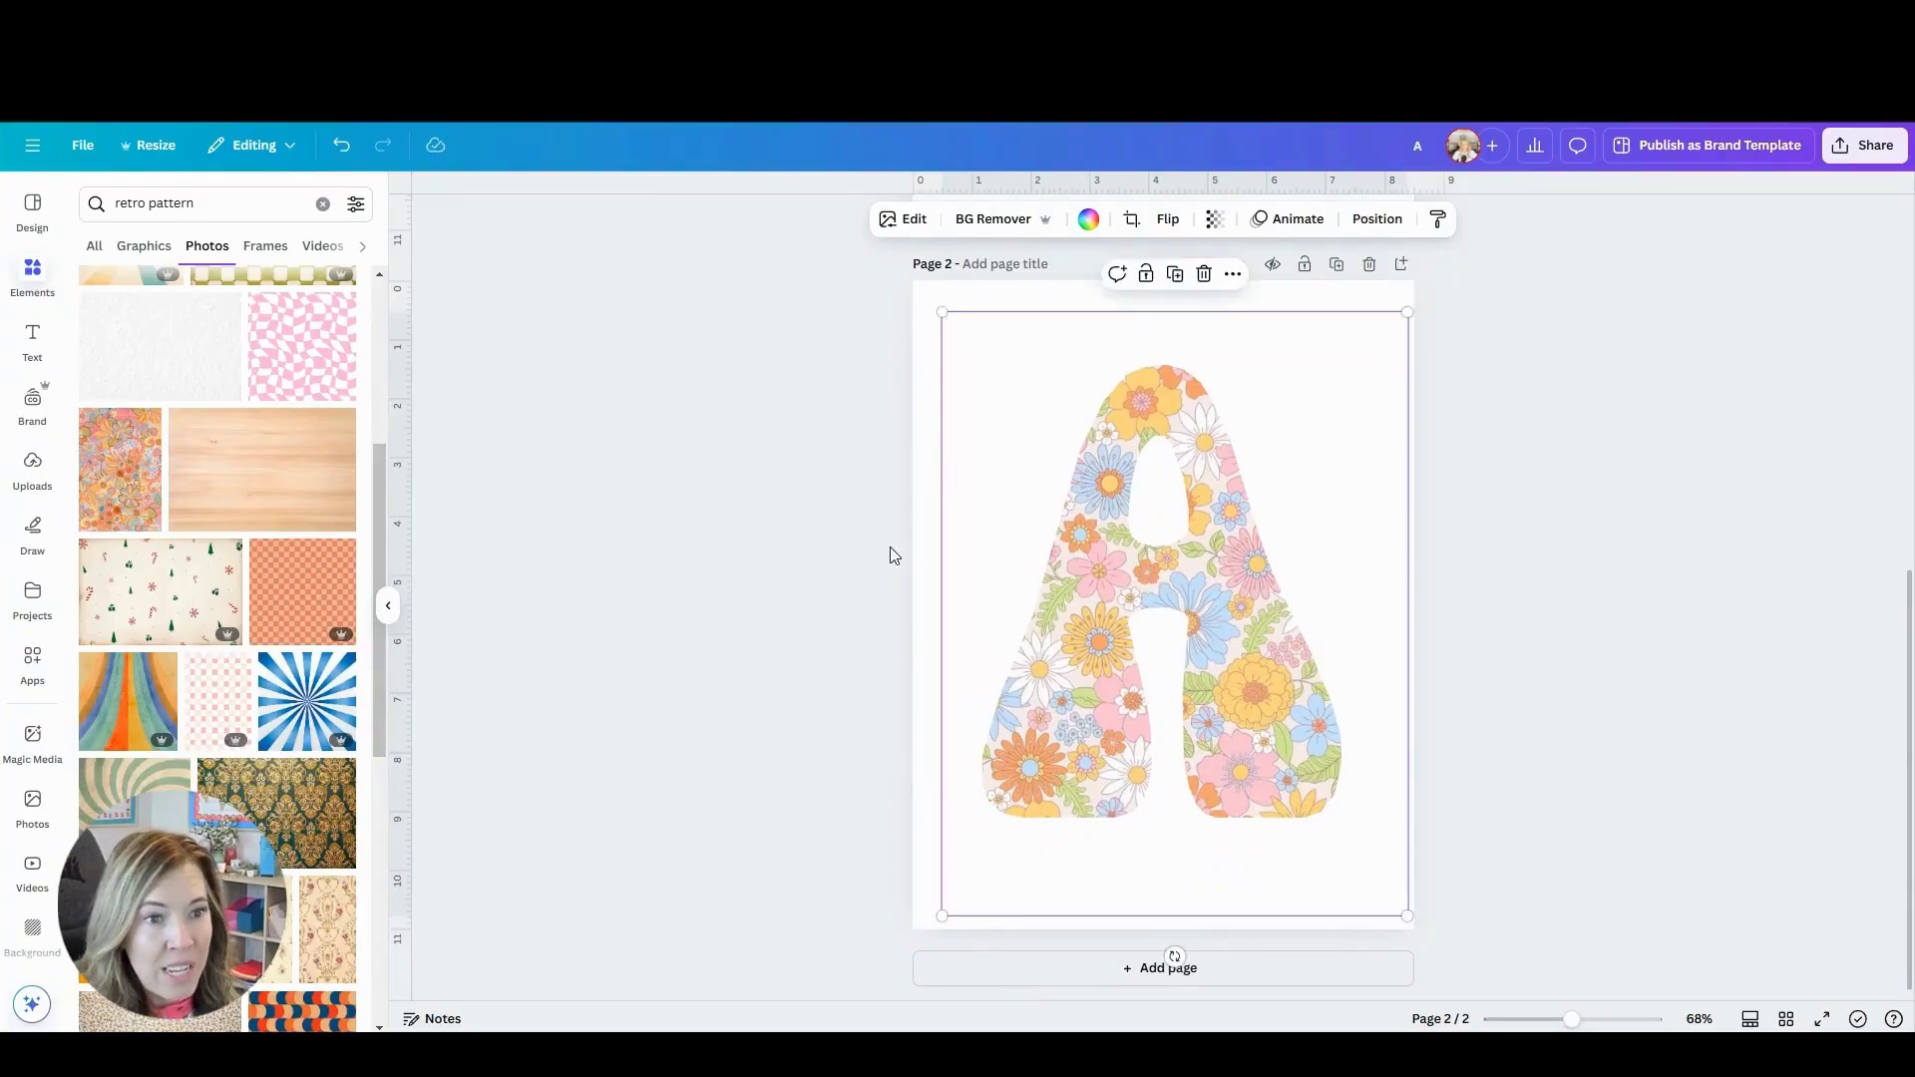
Add a new subtitle text box with the letter A, enlarged to size 235
left_click(889, 549)
left_click(32, 339)
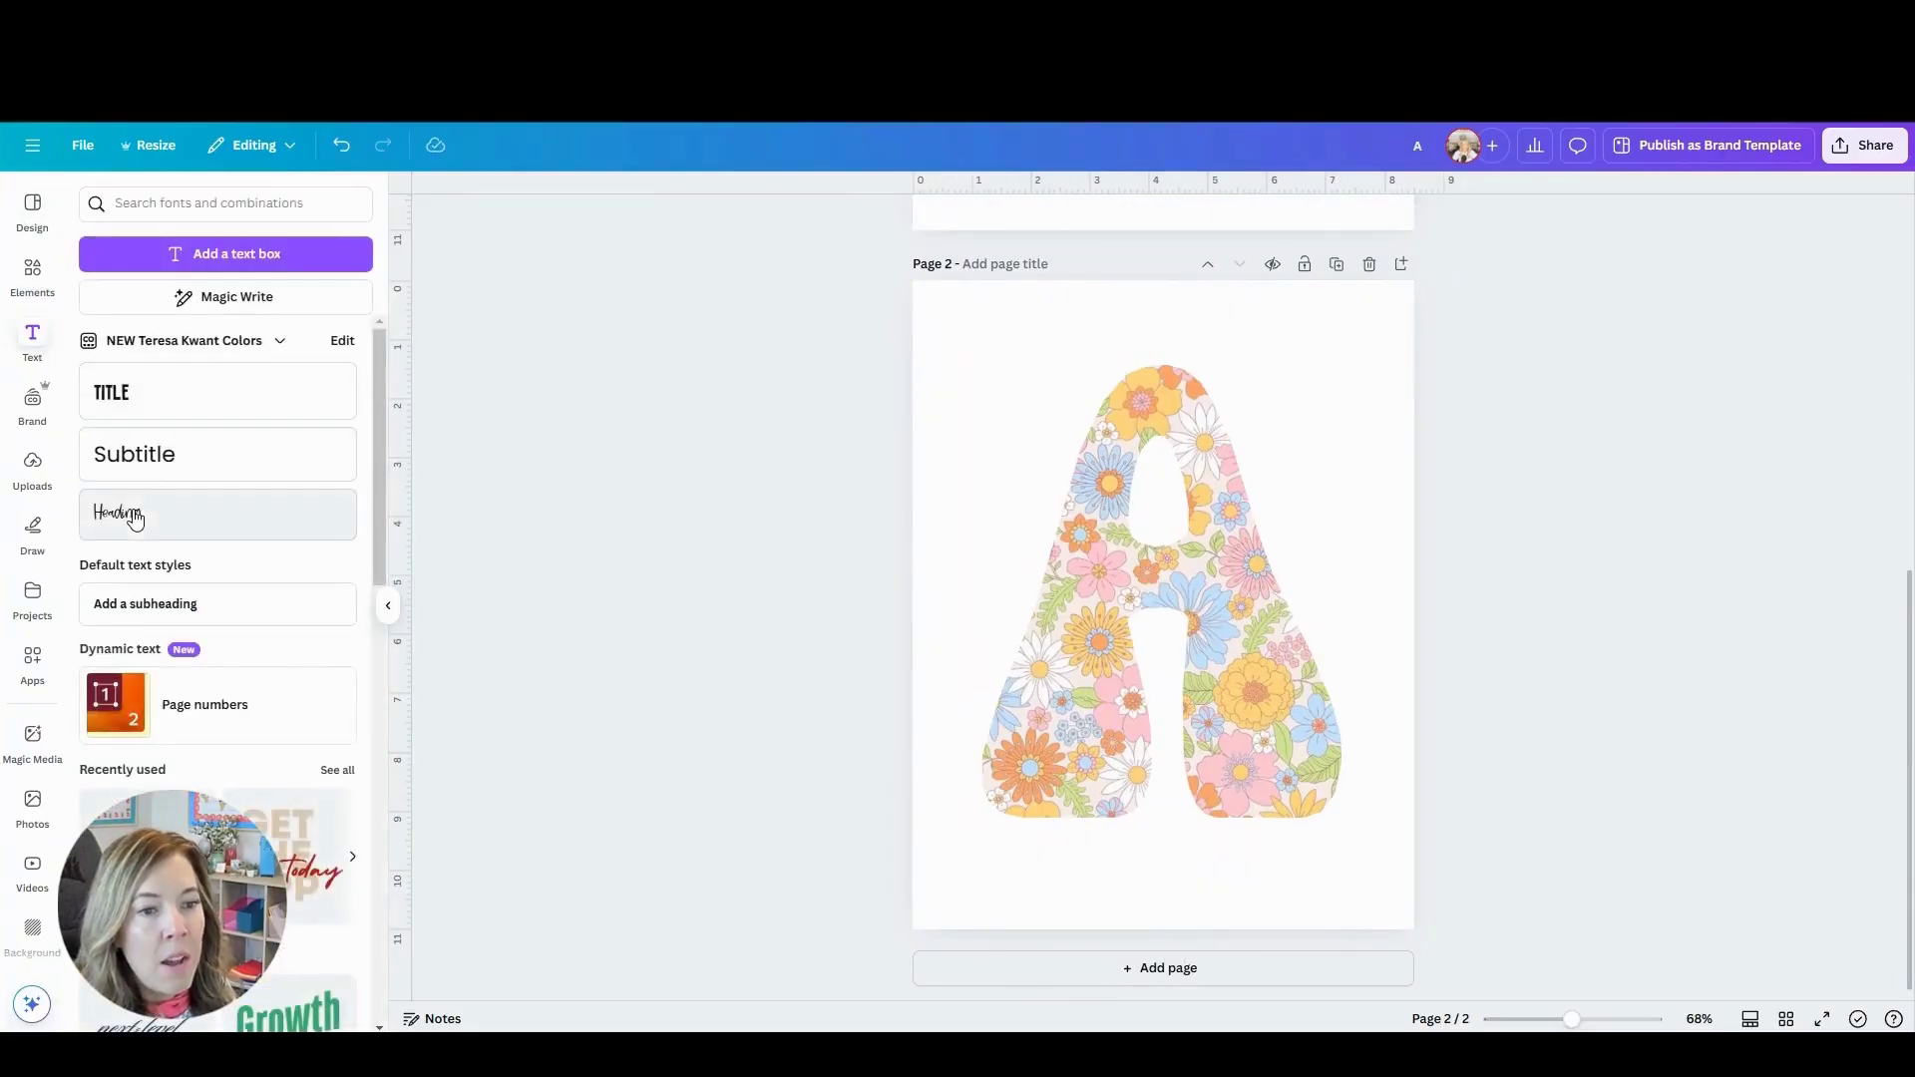
left_click(141, 475)
type("A")
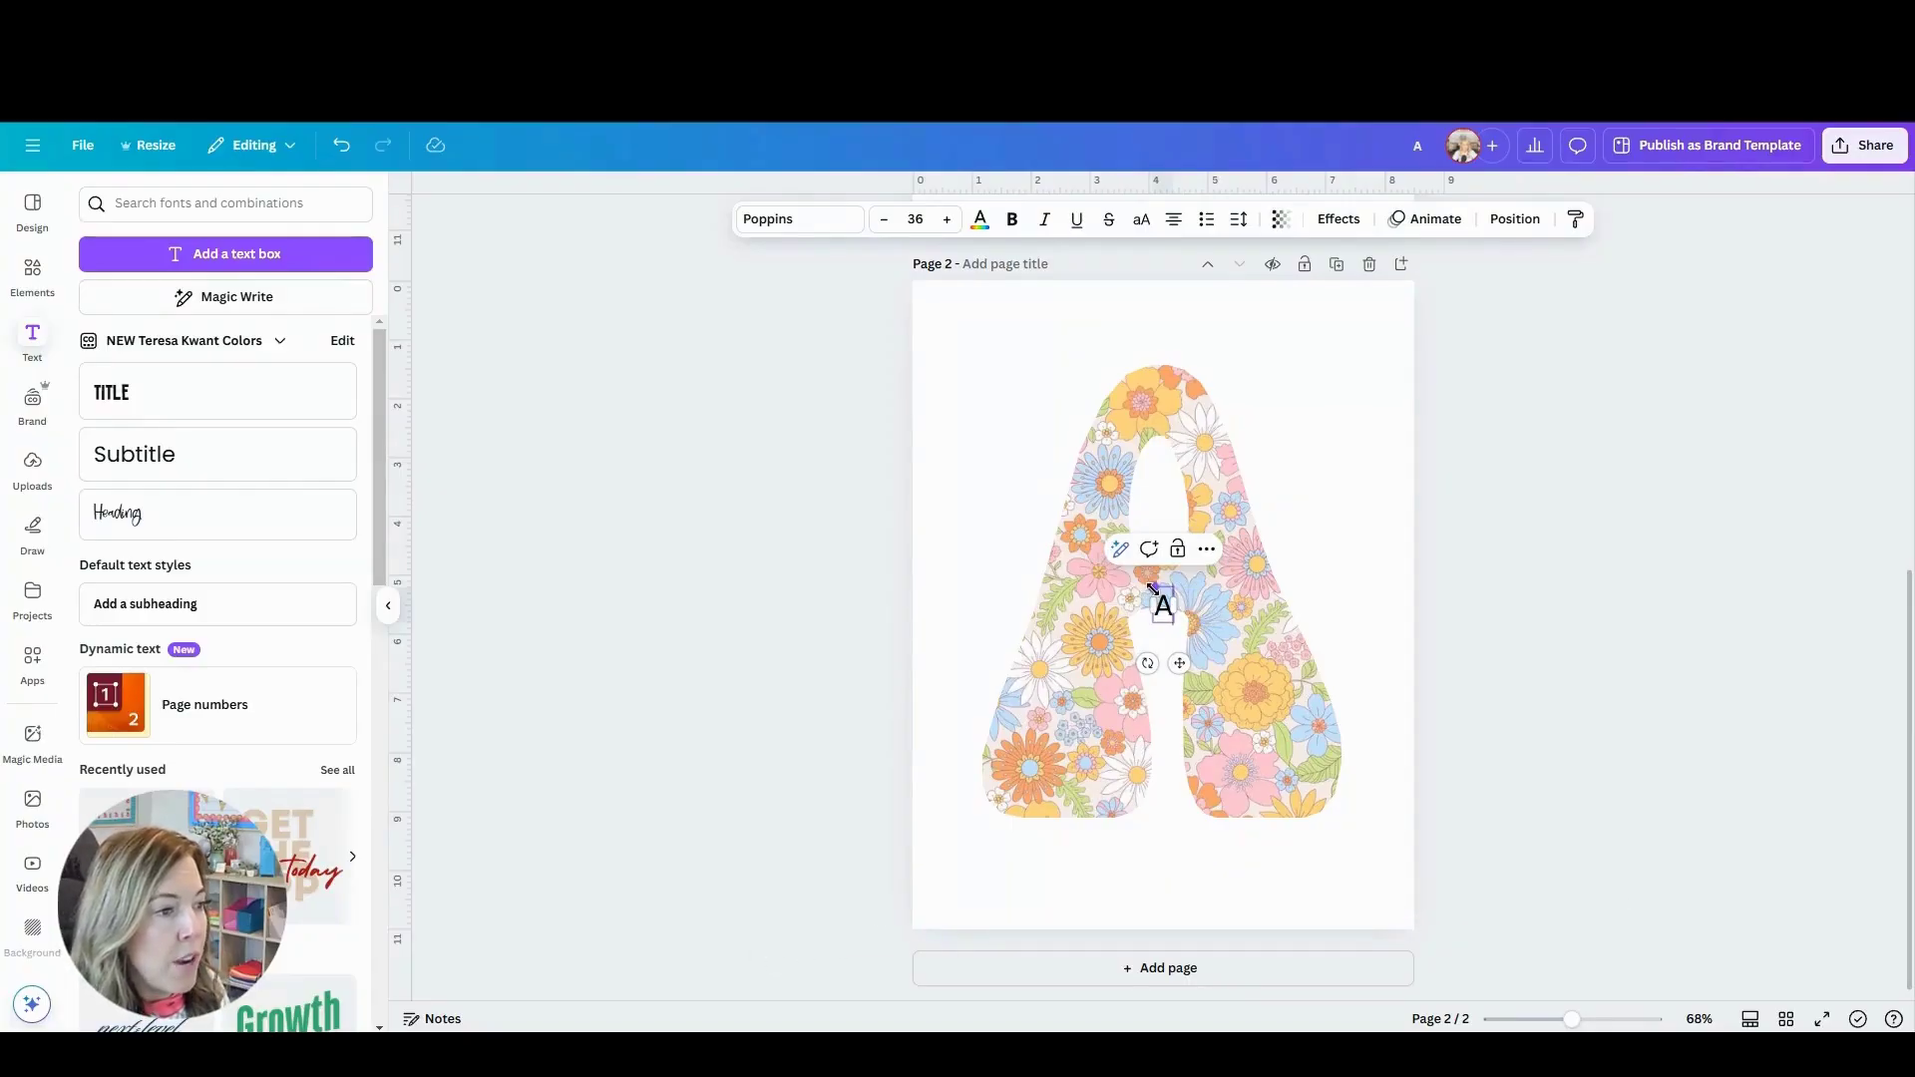
left_click_drag(1153, 589, 895, 489)
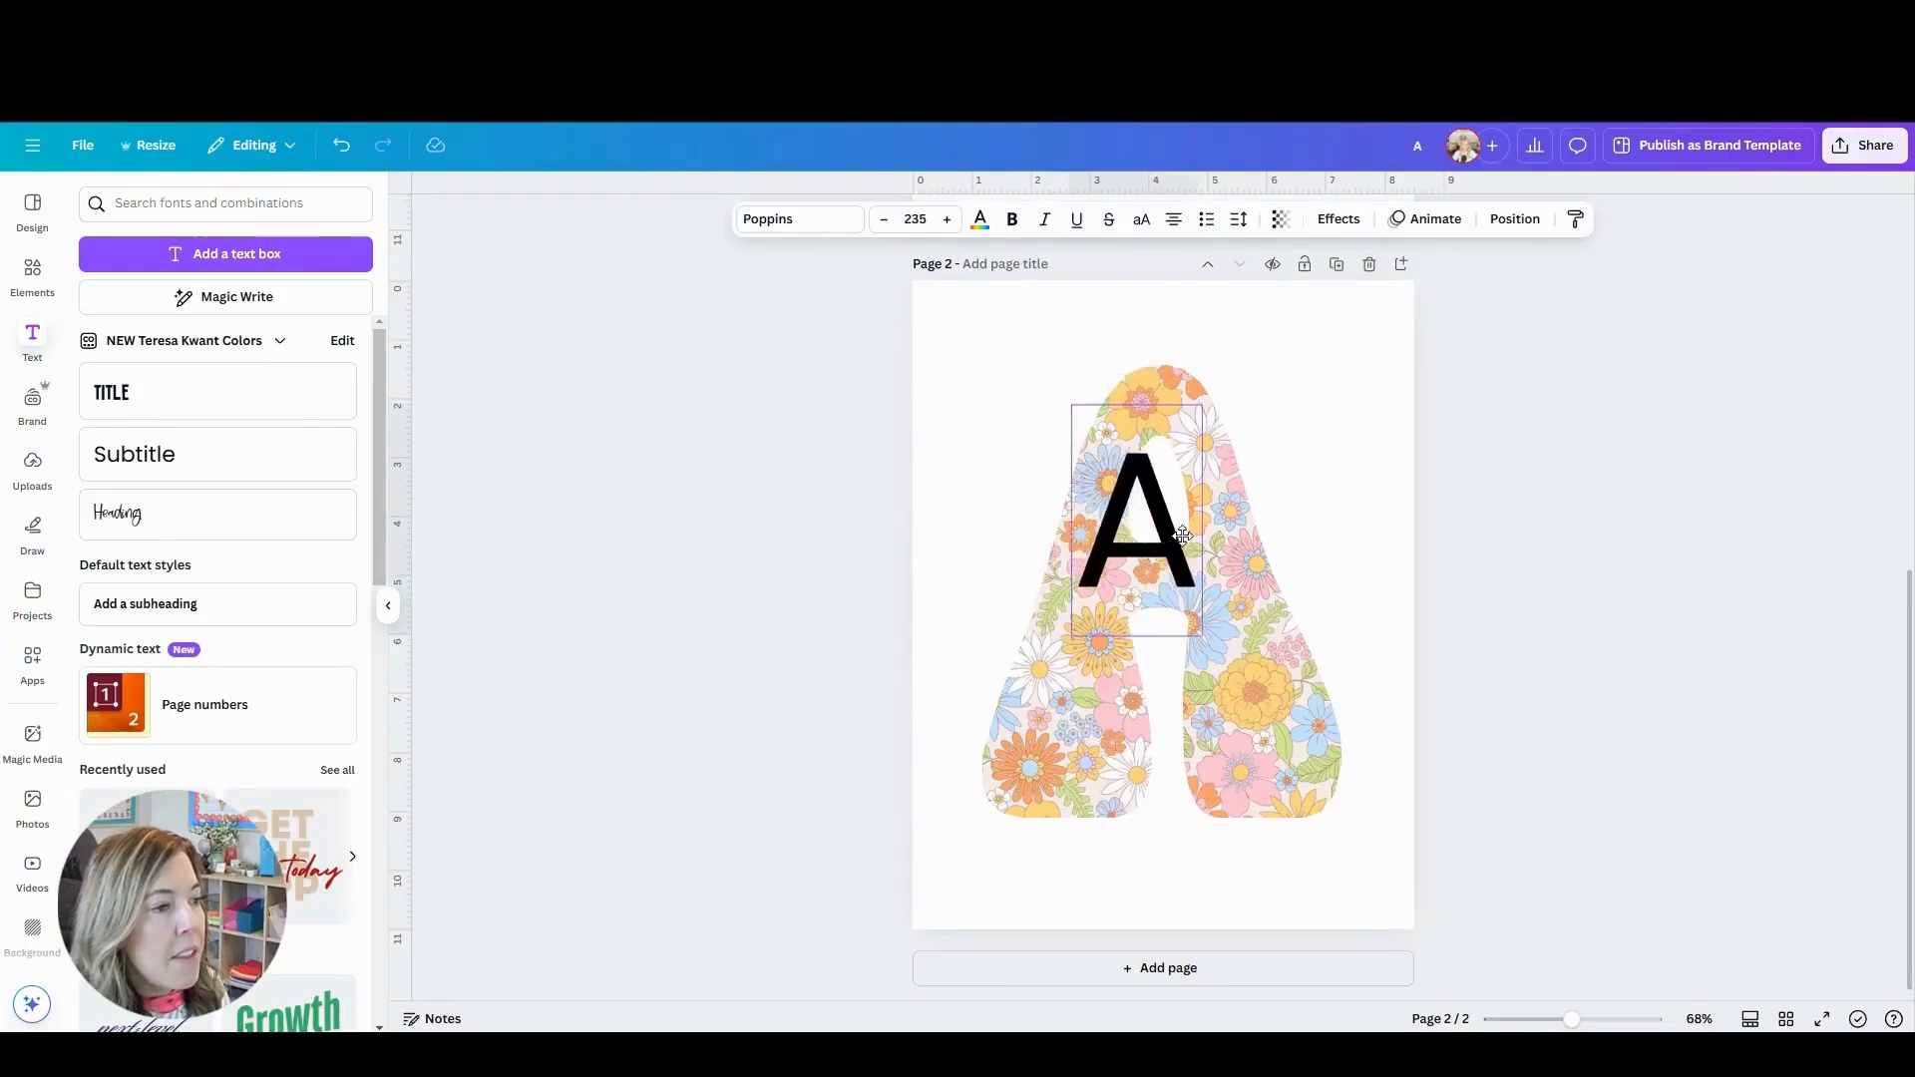
left_click_drag(1182, 536, 1203, 534)
Set the A to Nectarine, enlarge it to size 728, and centre it over the floral letter
left_click(819, 234)
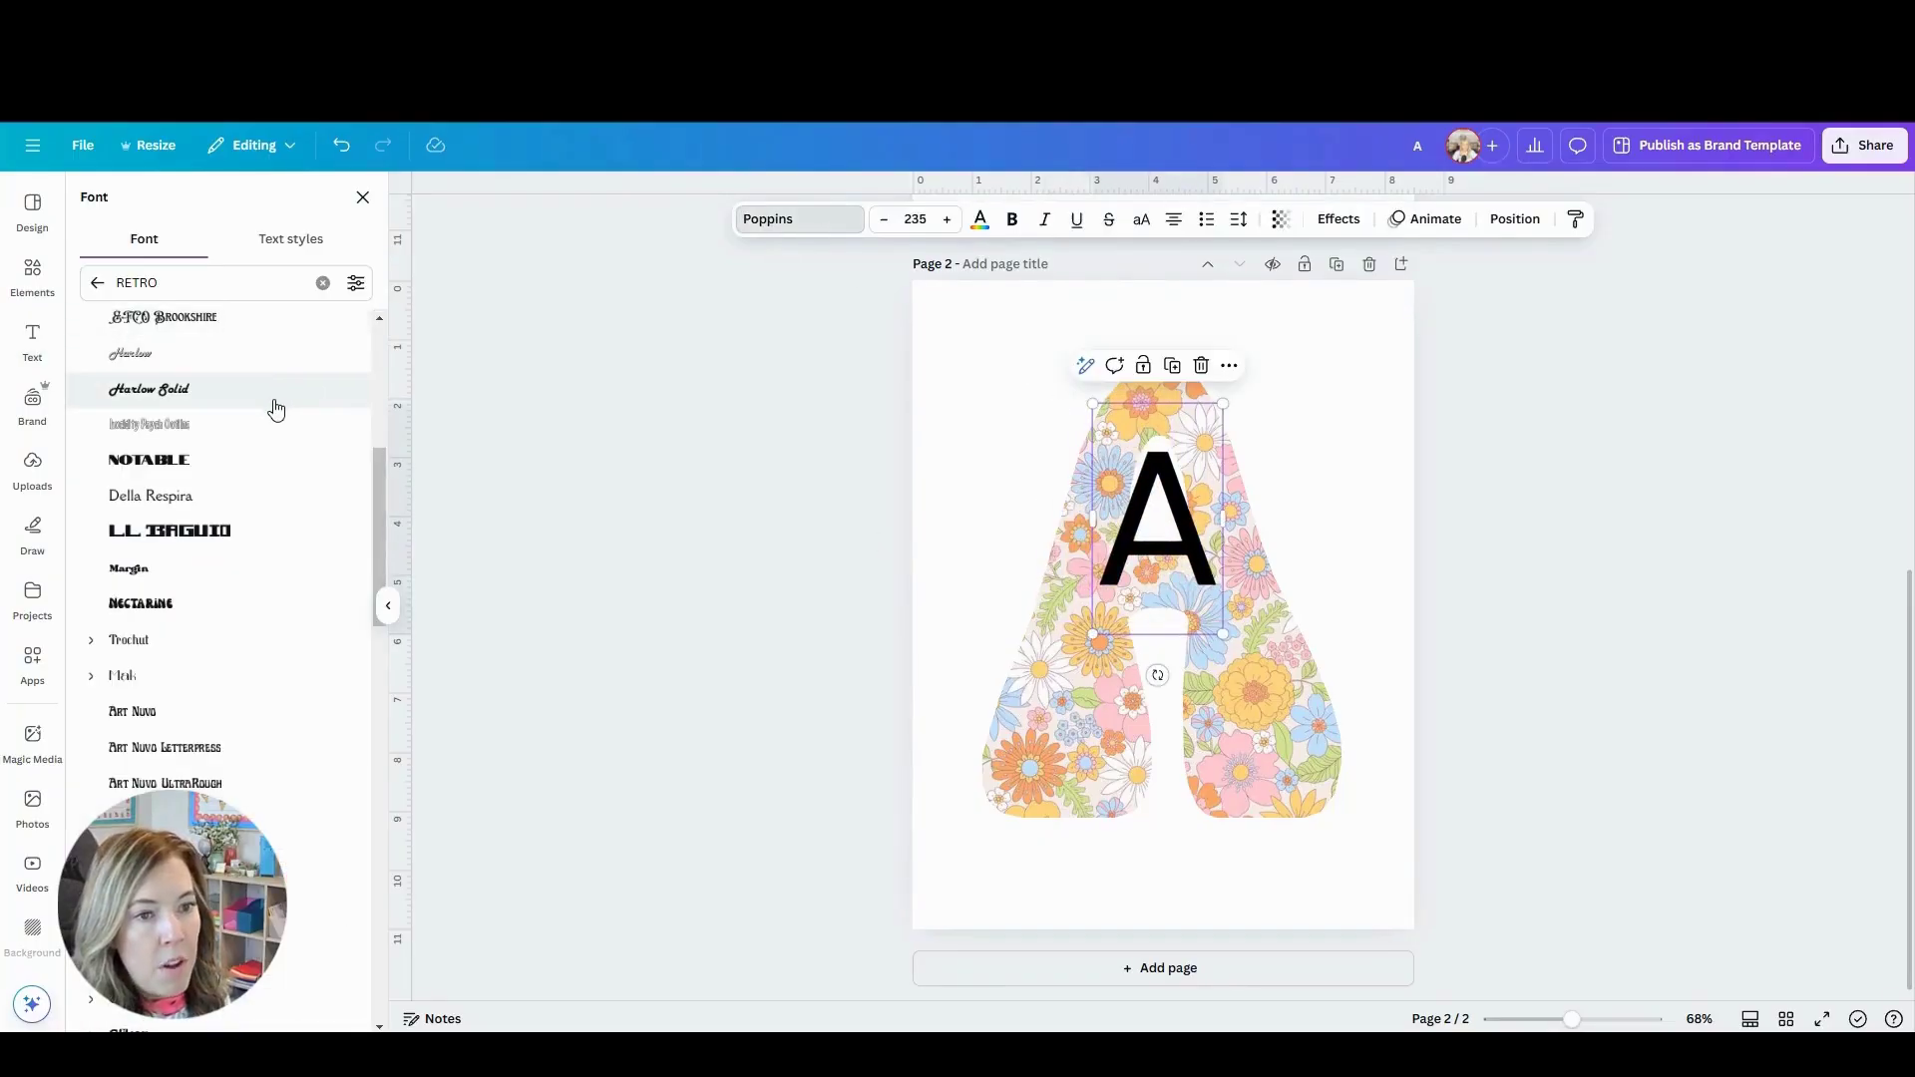
scroll(214, 410, "down", 5)
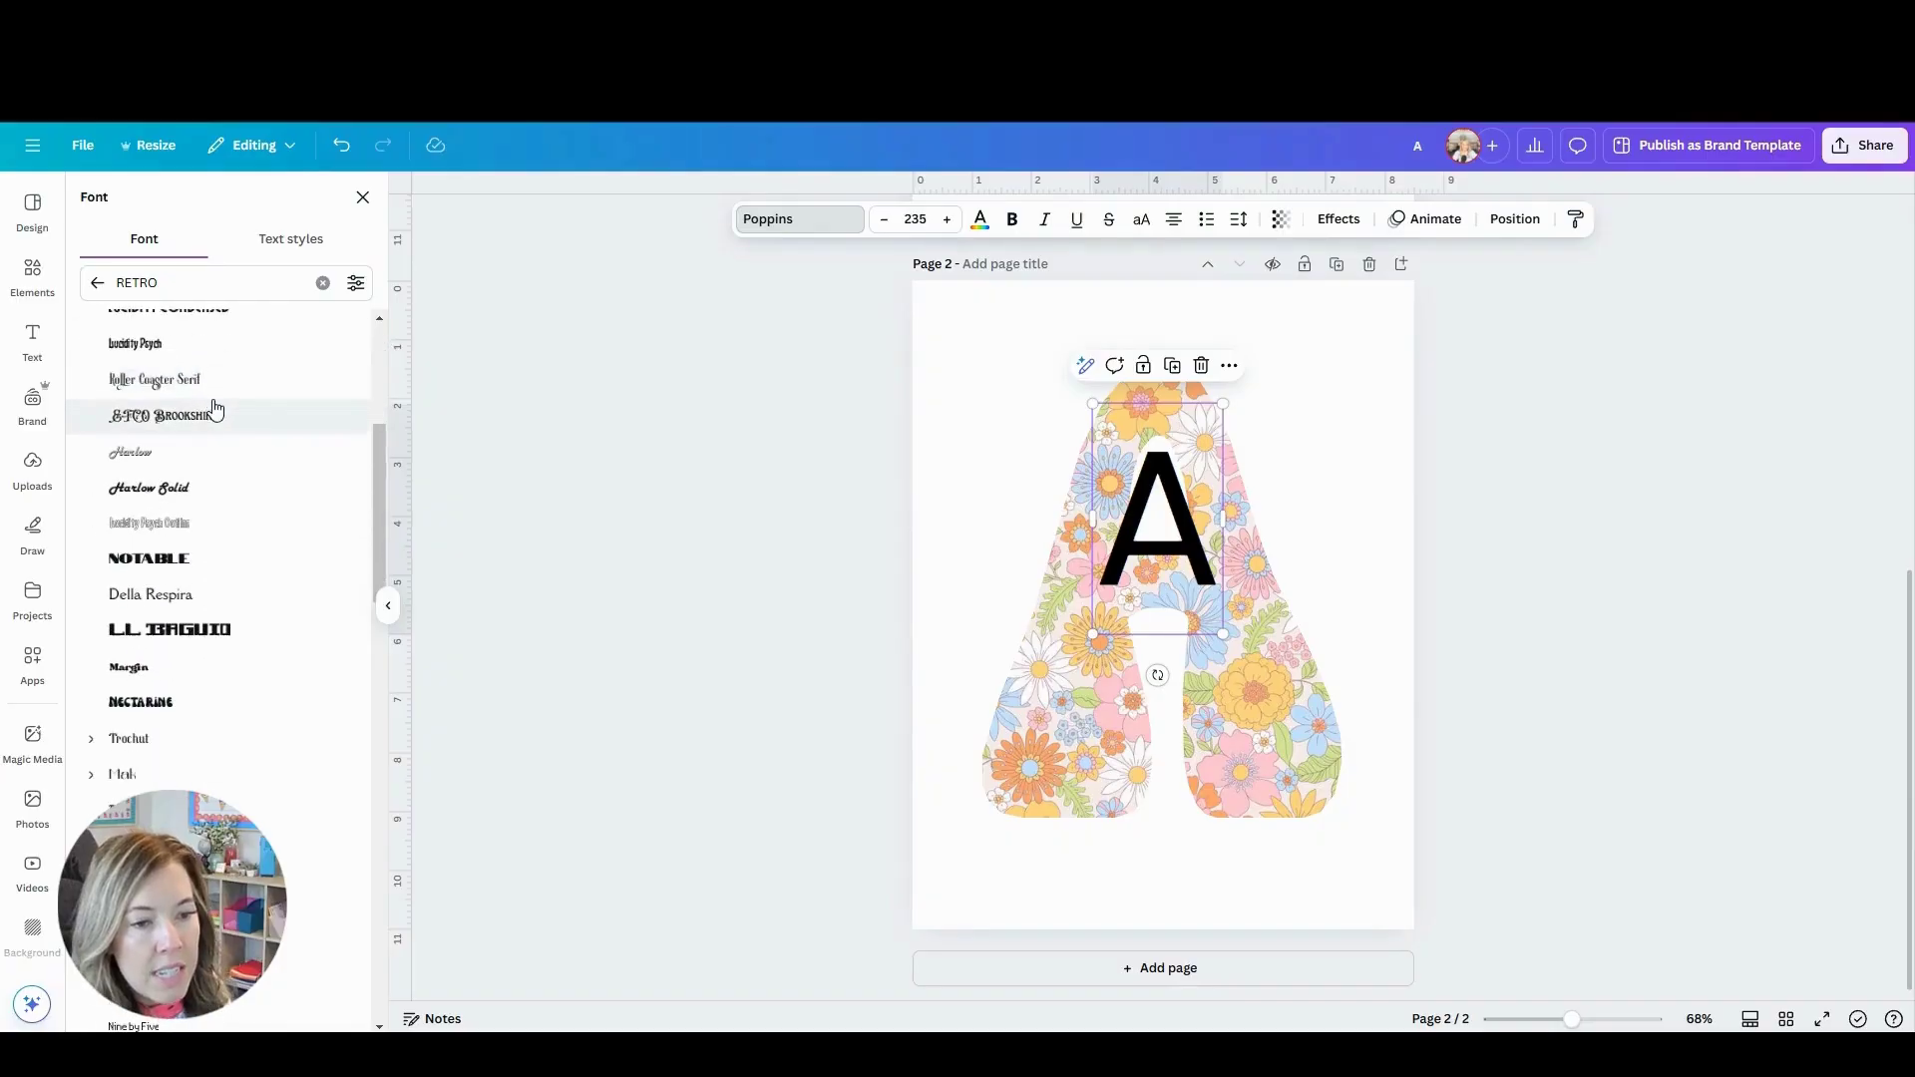
left_click(218, 698)
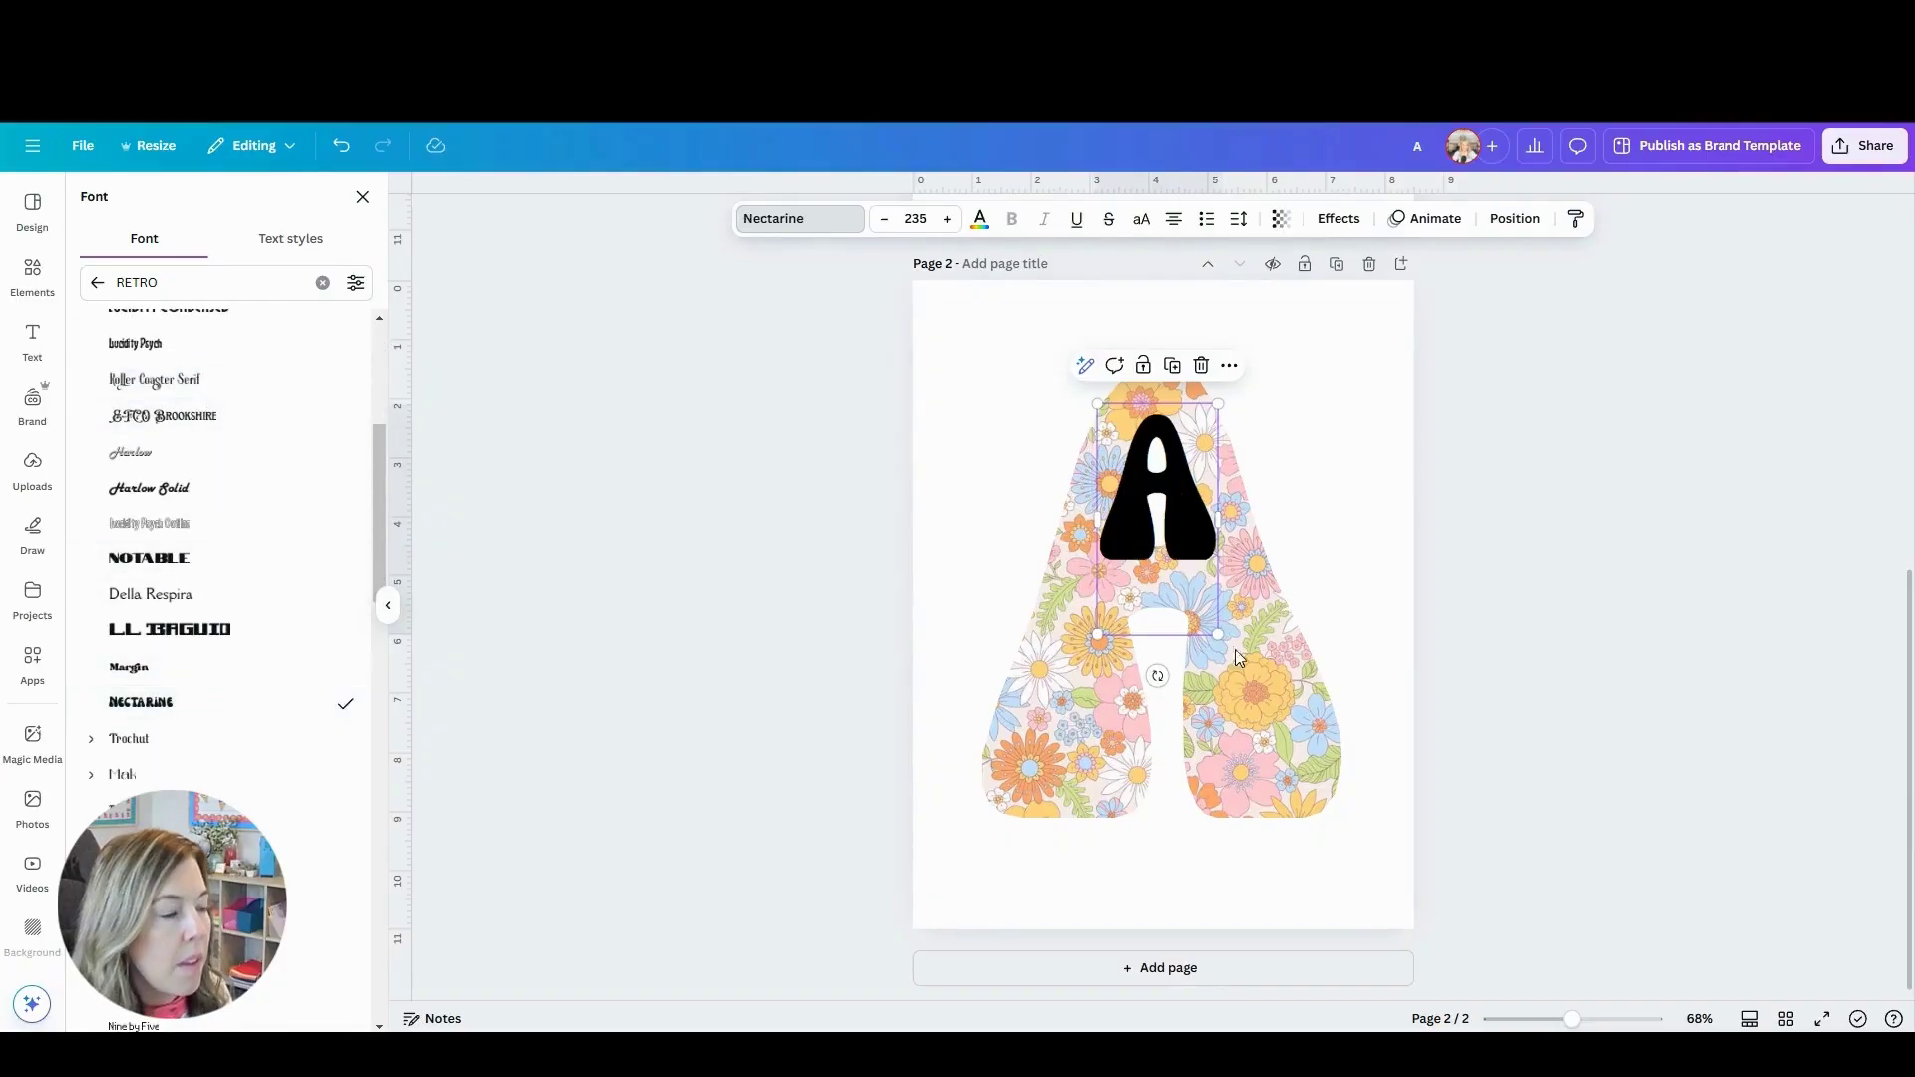
left_click_drag(1217, 634, 1244, 727)
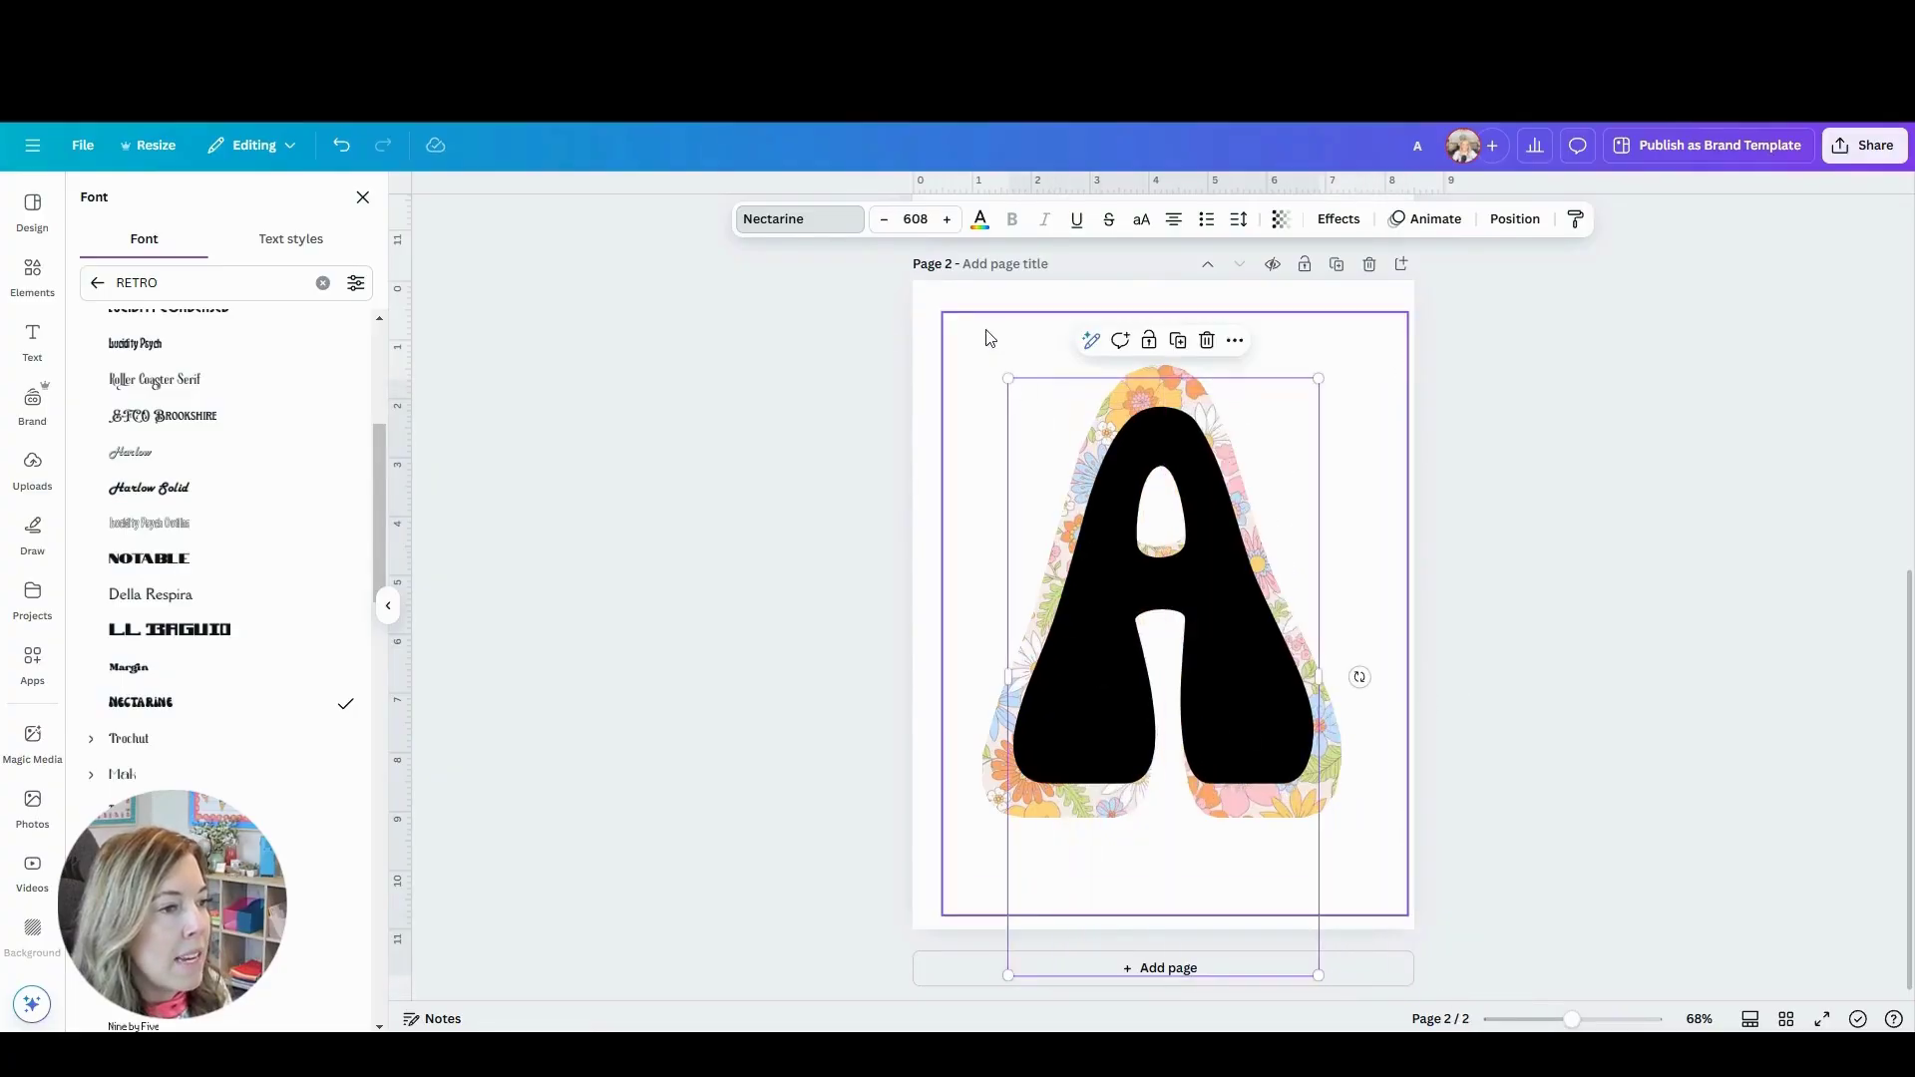
left_click_drag(1007, 377, 945, 355)
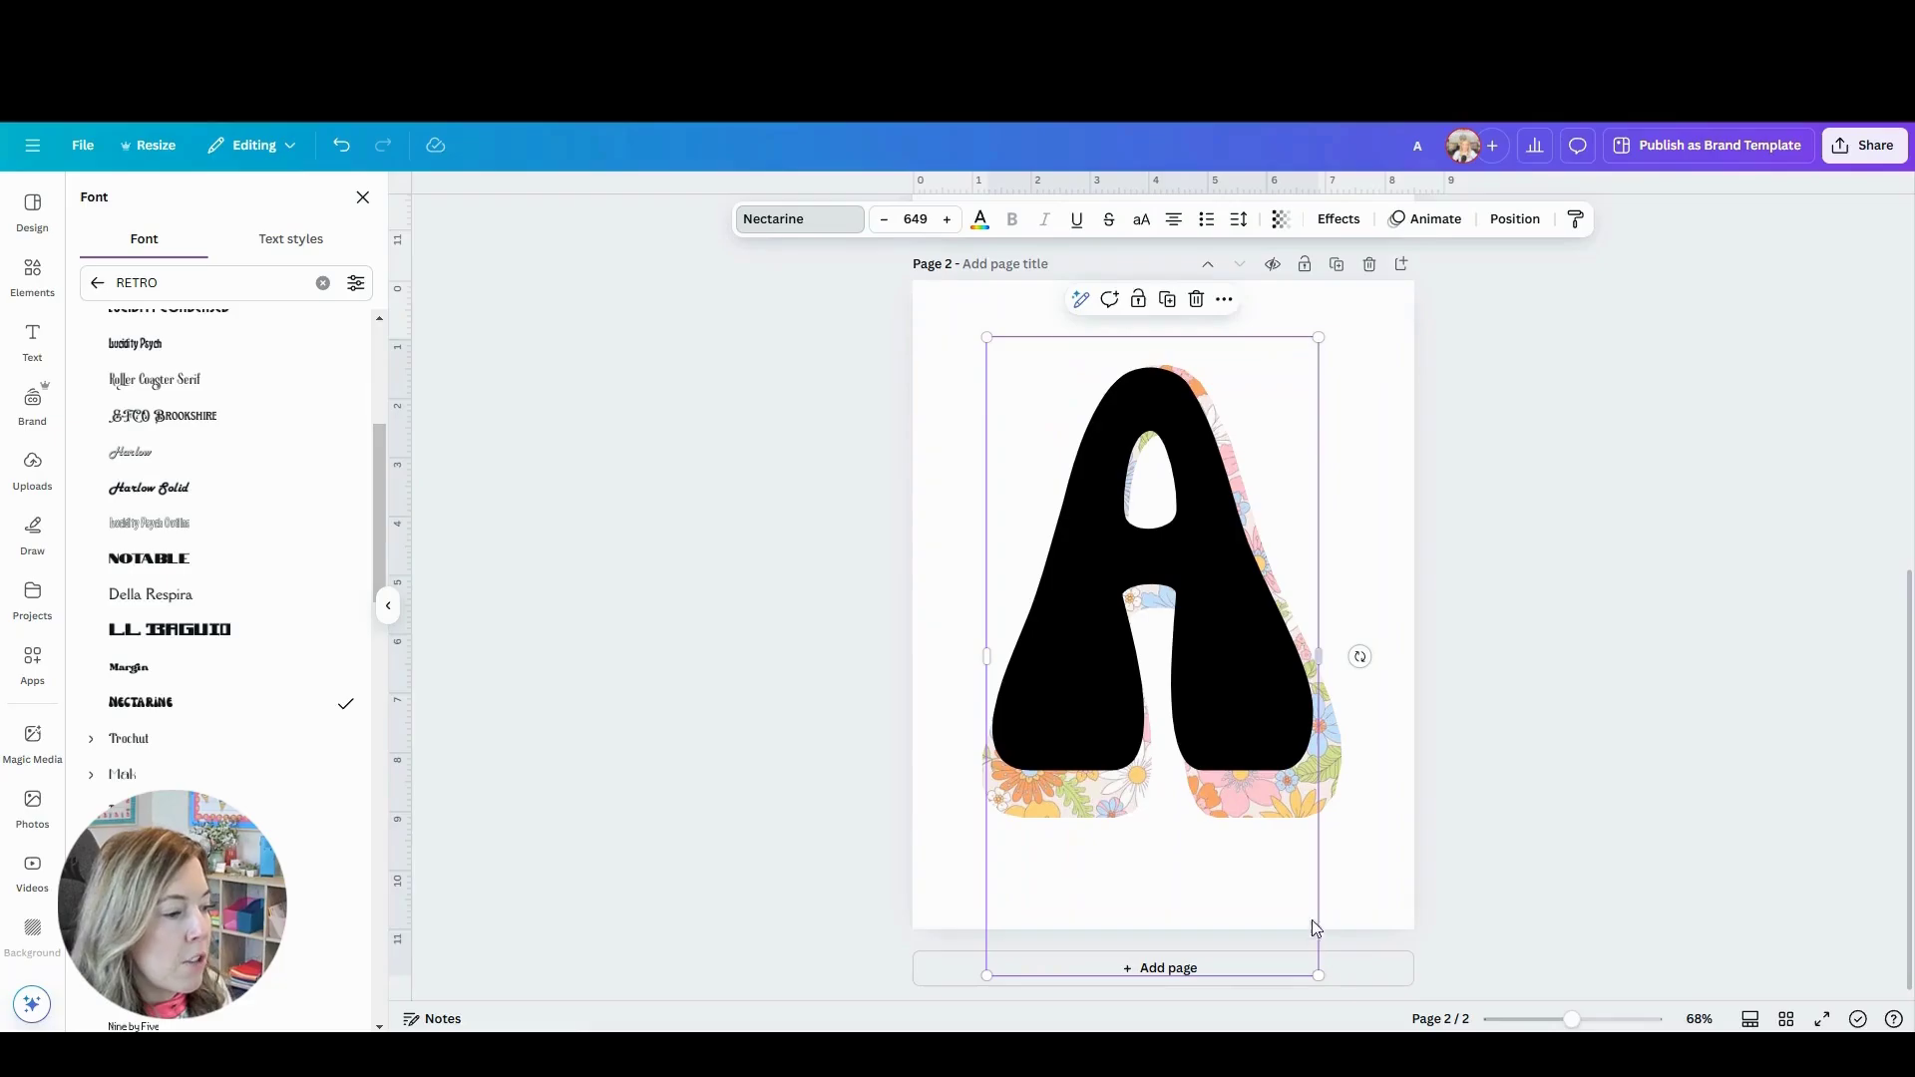
left_click_drag(1317, 976, 1356, 1017)
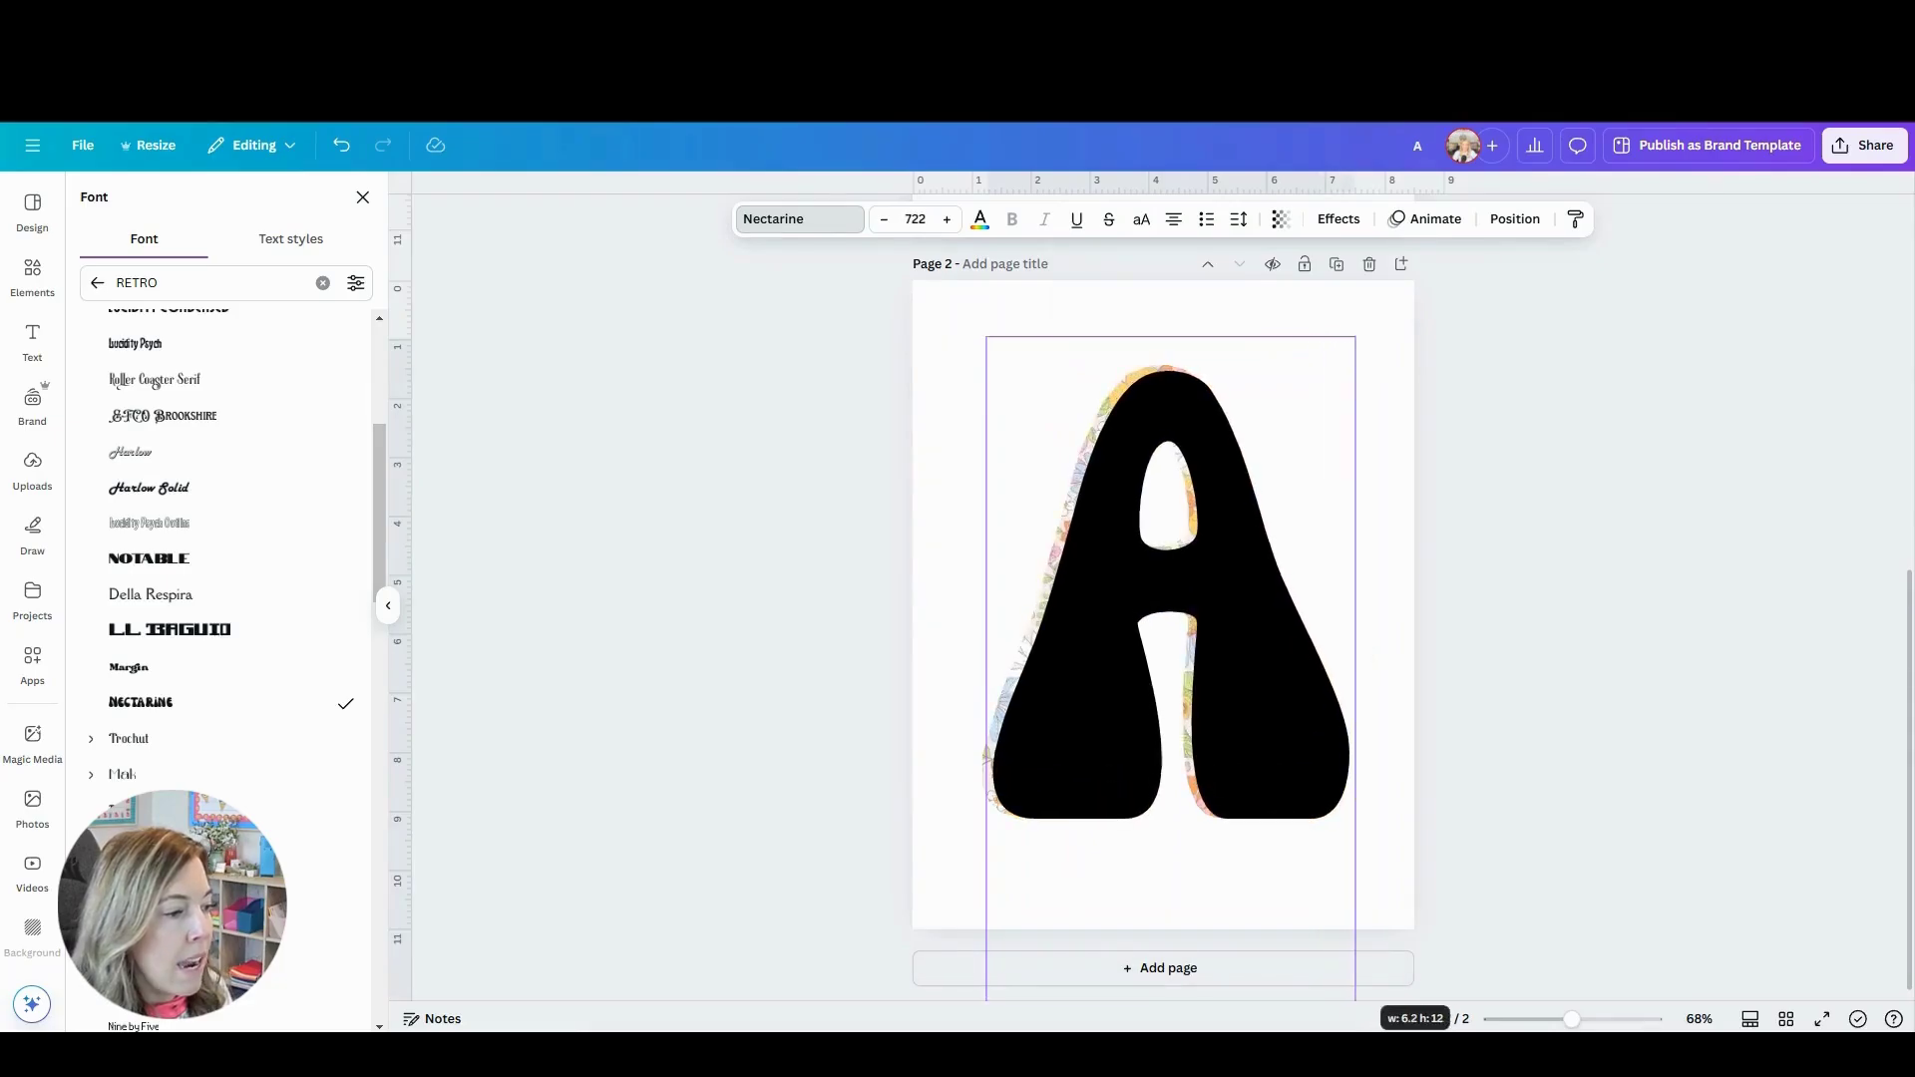
left_click_drag(1253, 774, 1238, 774)
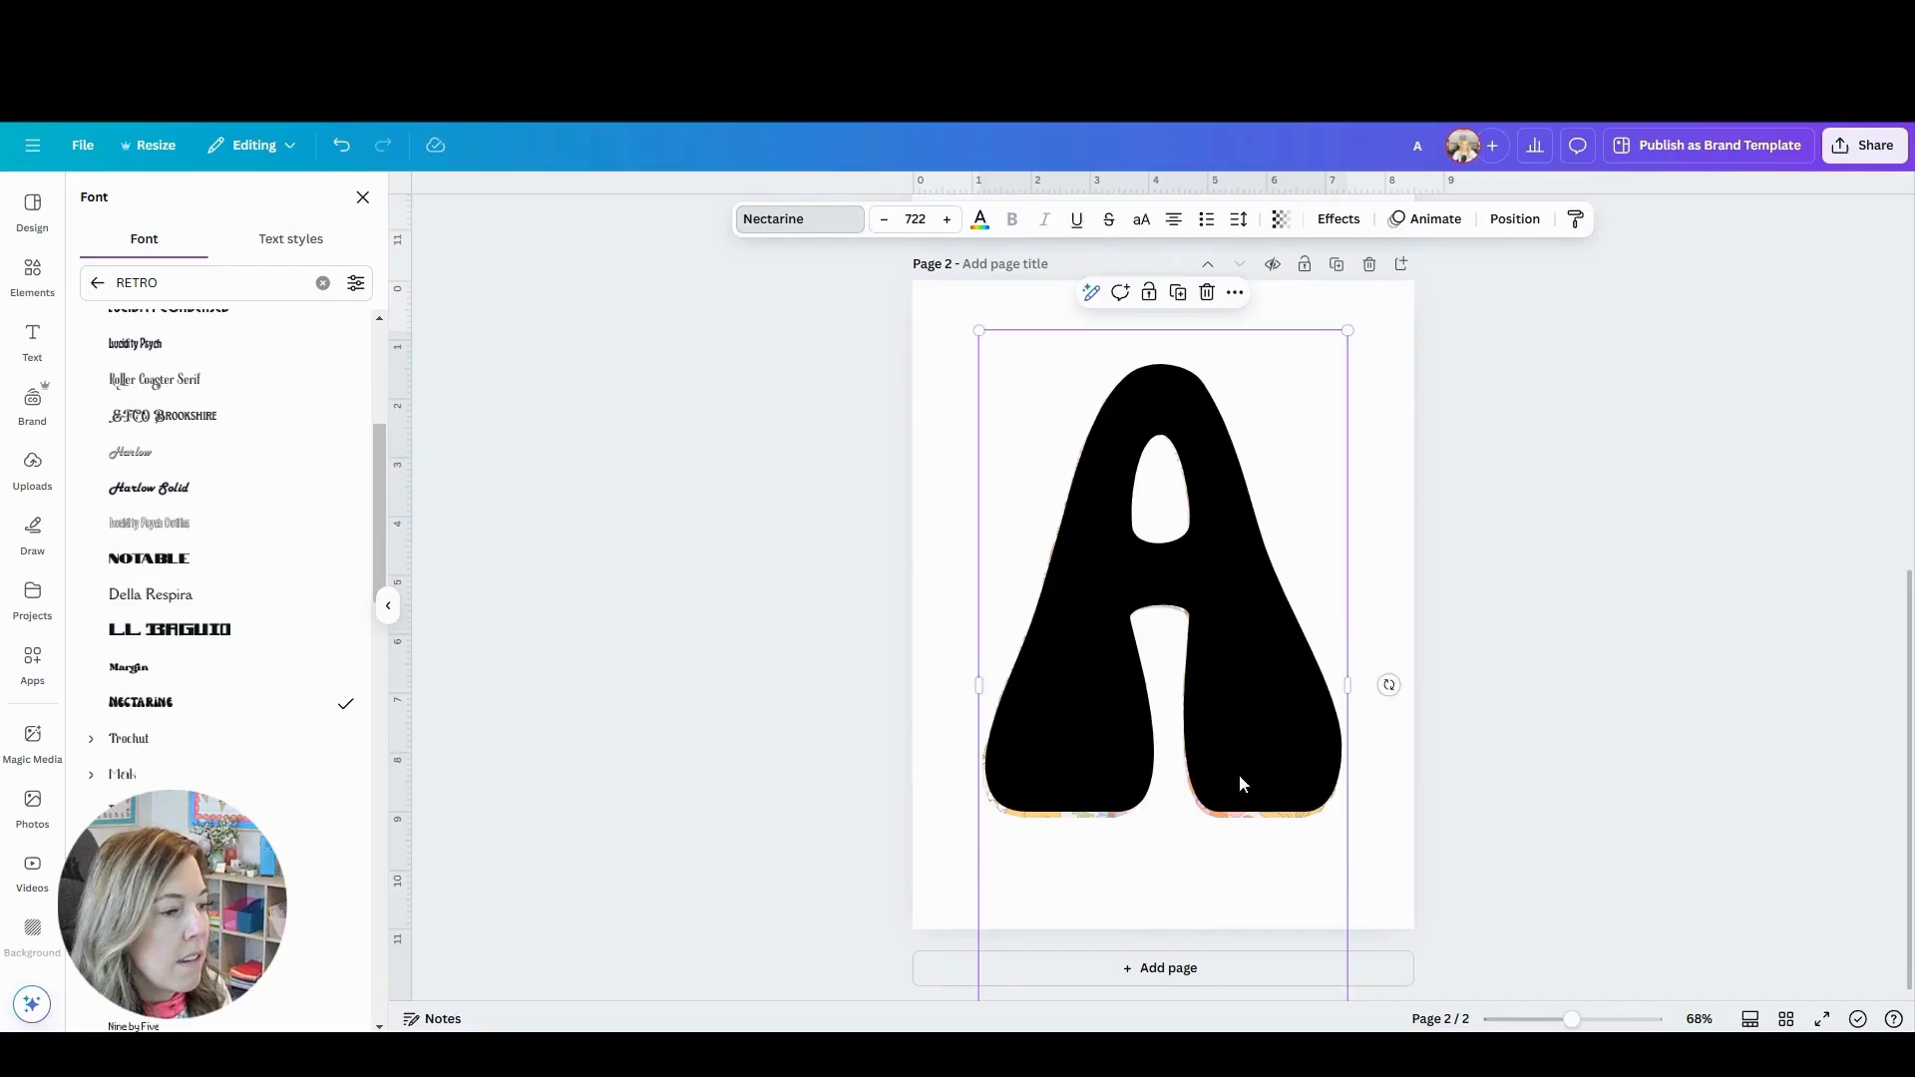
left_click_drag(974, 325, 966, 321)
left_click_drag(1107, 559, 1104, 566)
Send the Nectarine A to the back, behind the floral letter
right_click(1104, 566)
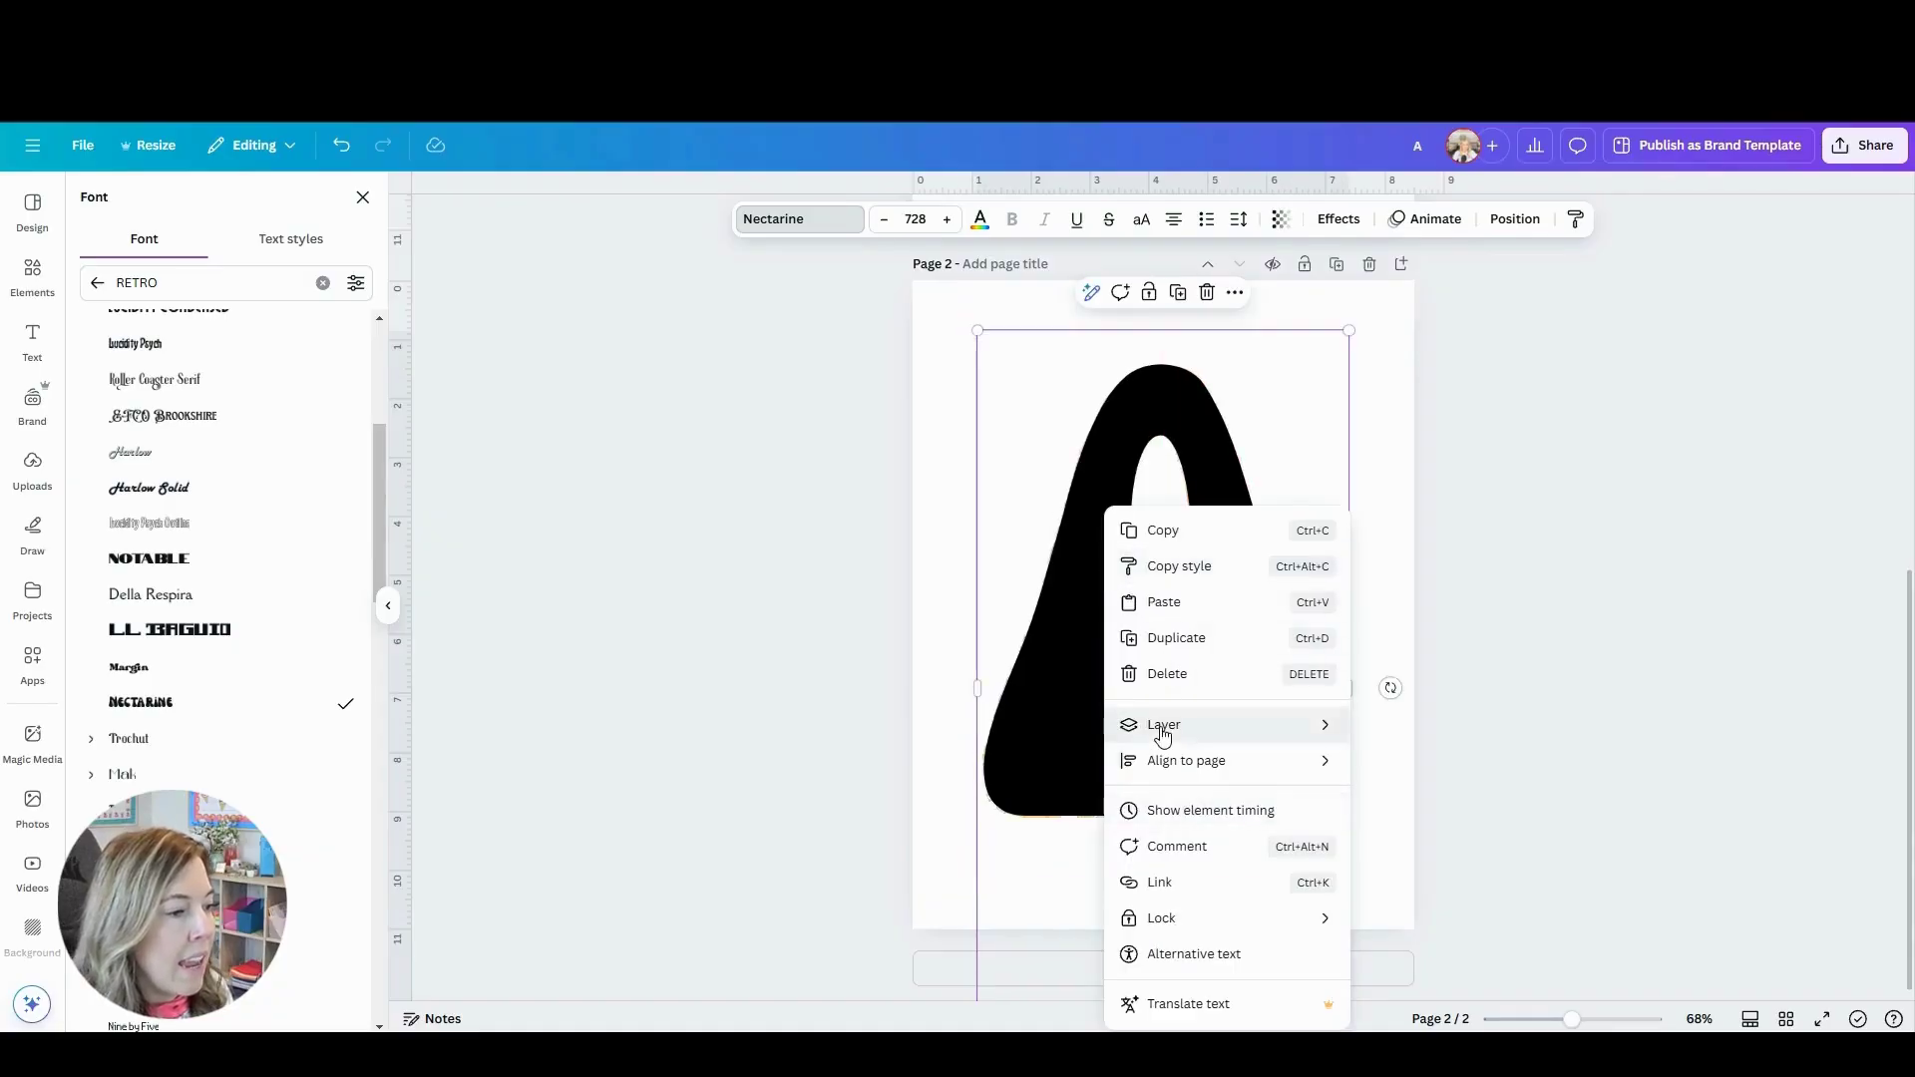
mouse_move(1163, 726)
left_click(1414, 831)
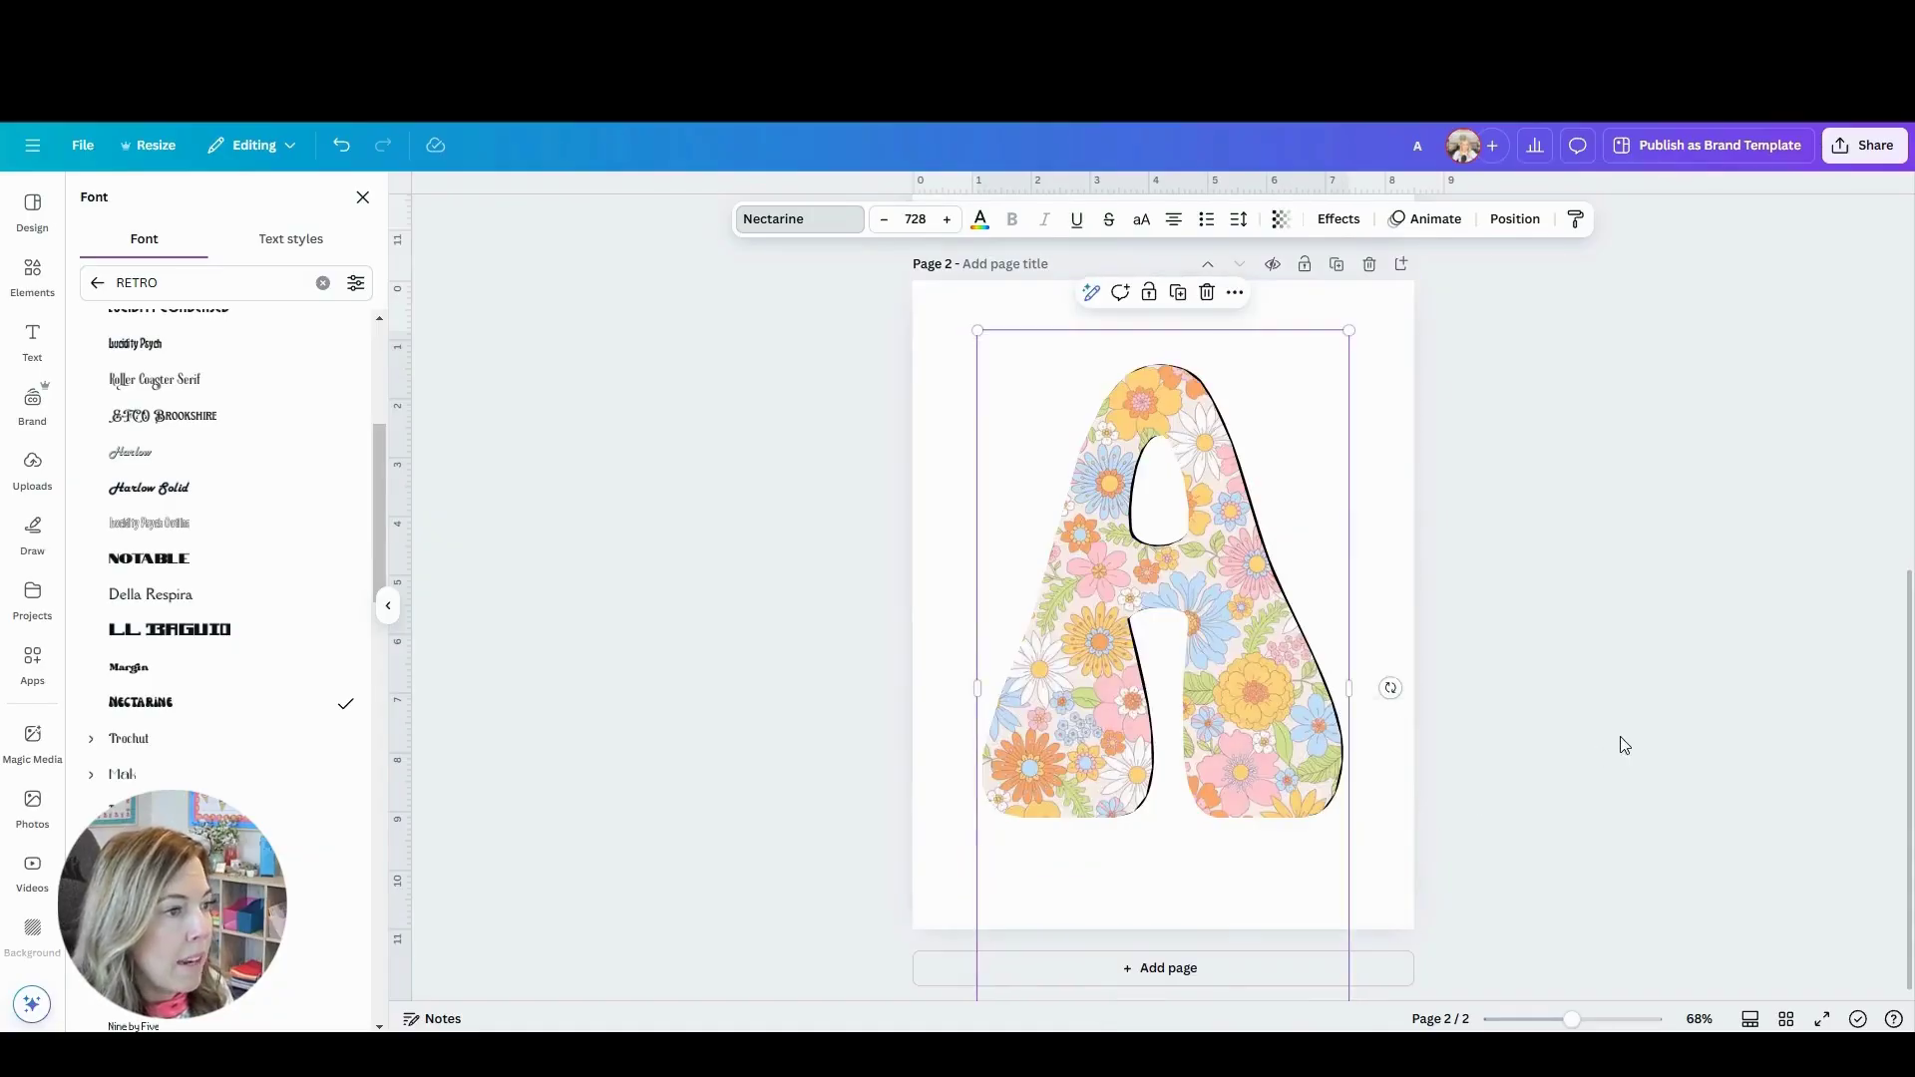
Give the A a black outline effect and nudge the floral letter into place
left_click(1338, 219)
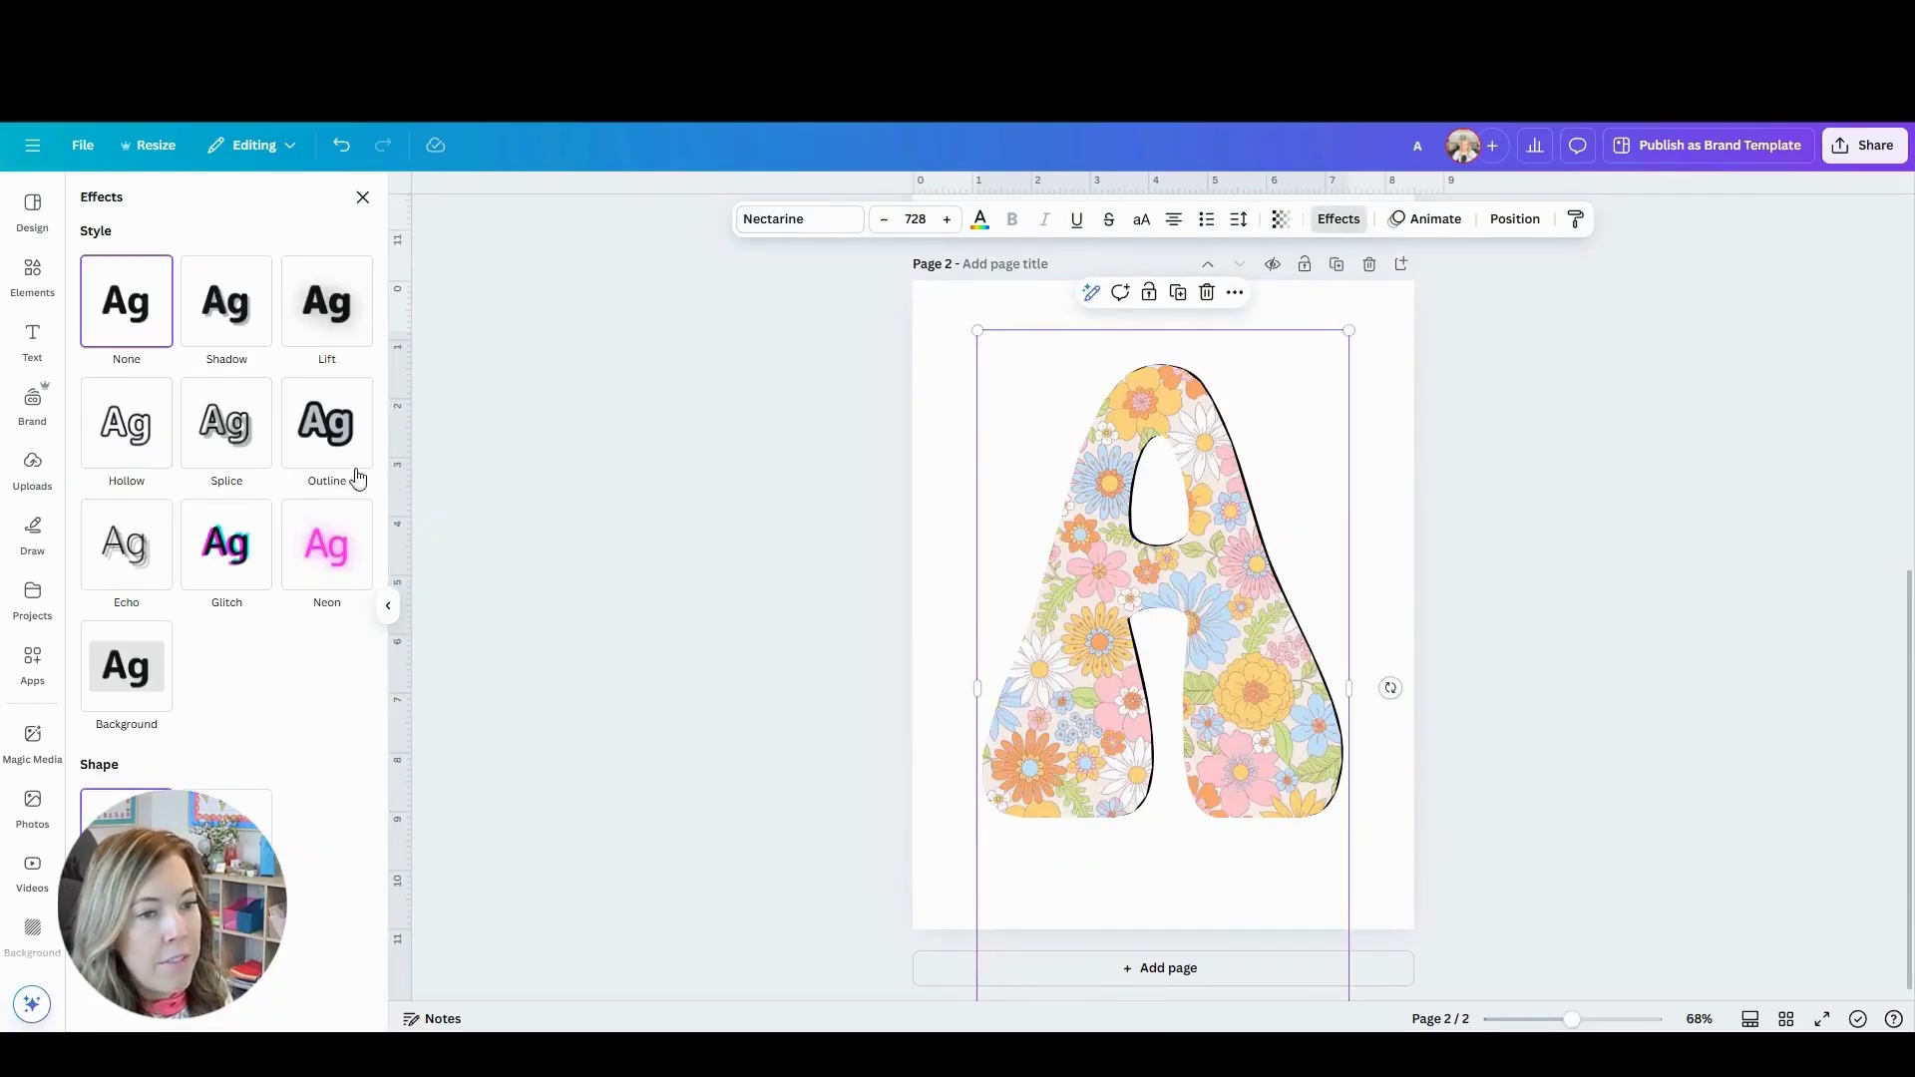
left_click(304, 431)
left_click(359, 582)
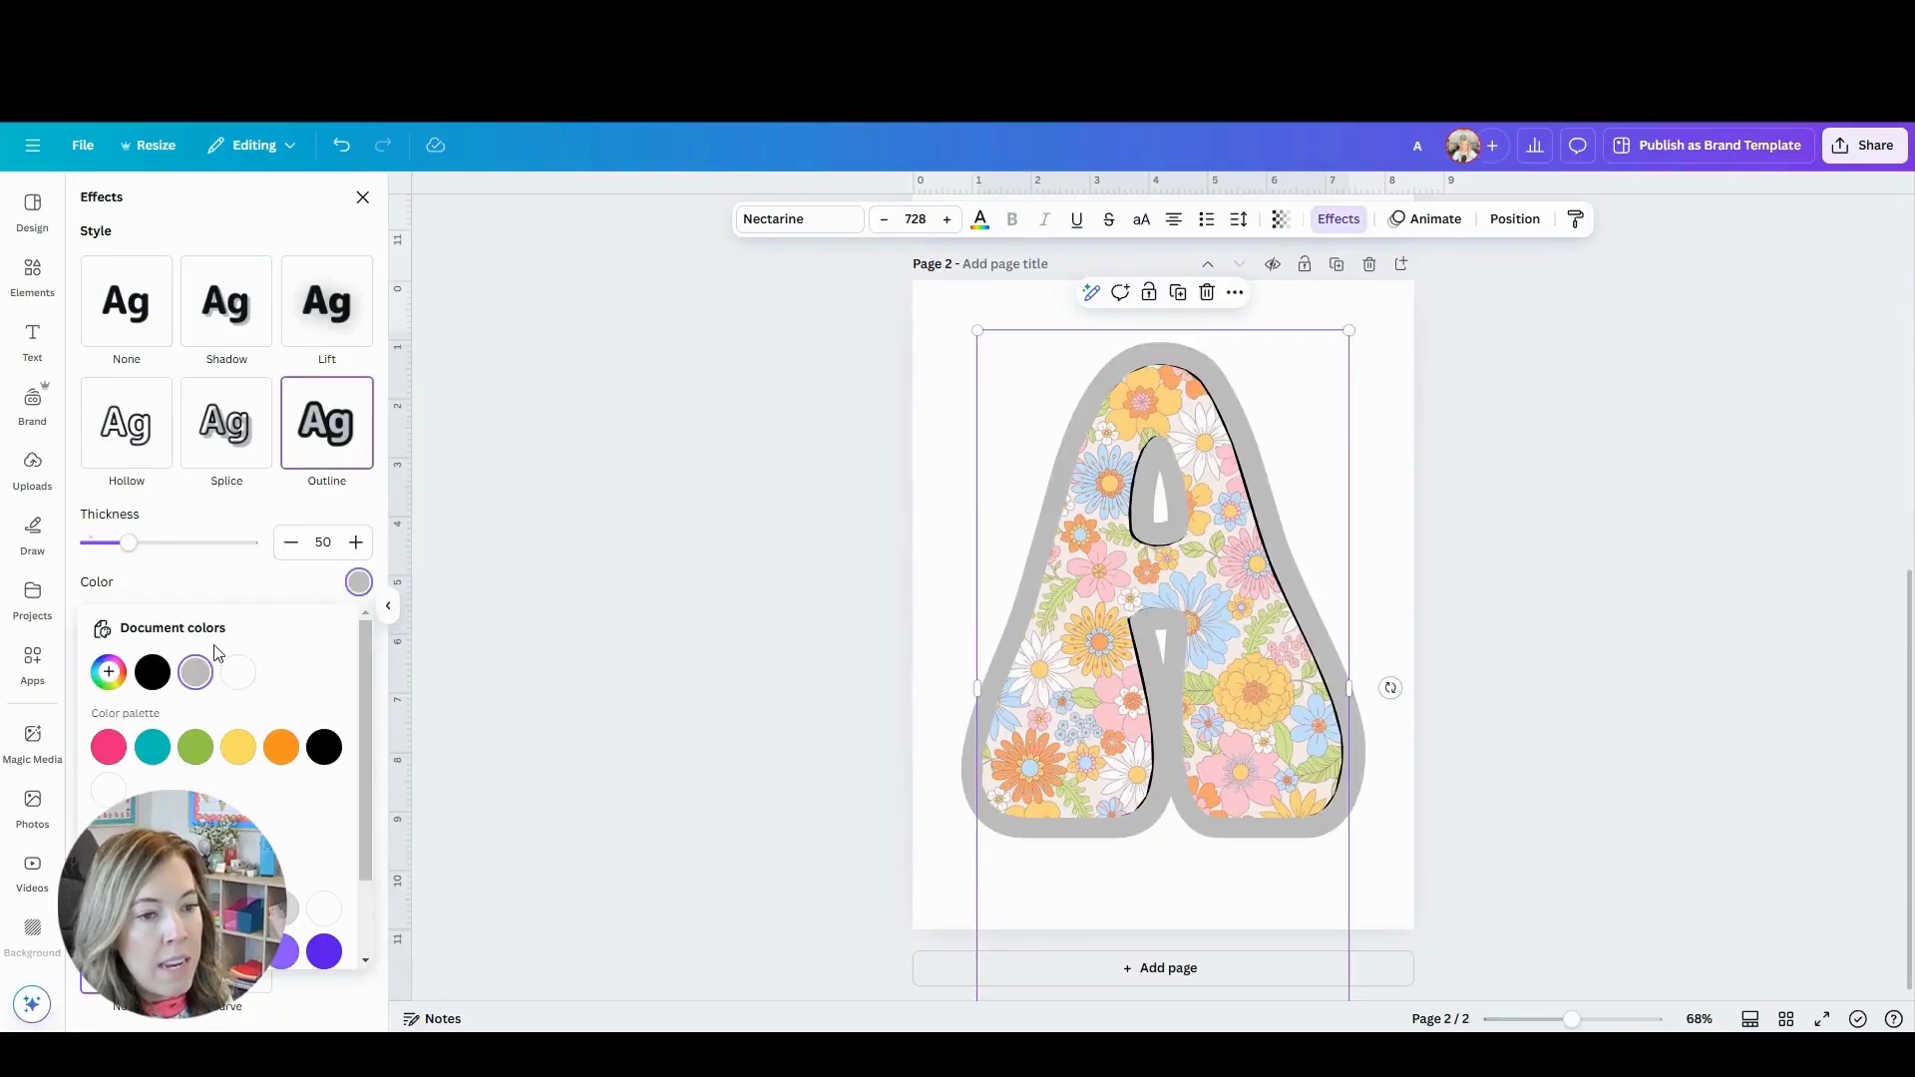
left_click(153, 672)
left_click(1069, 634)
left_click_drag(1071, 636, 1073, 635)
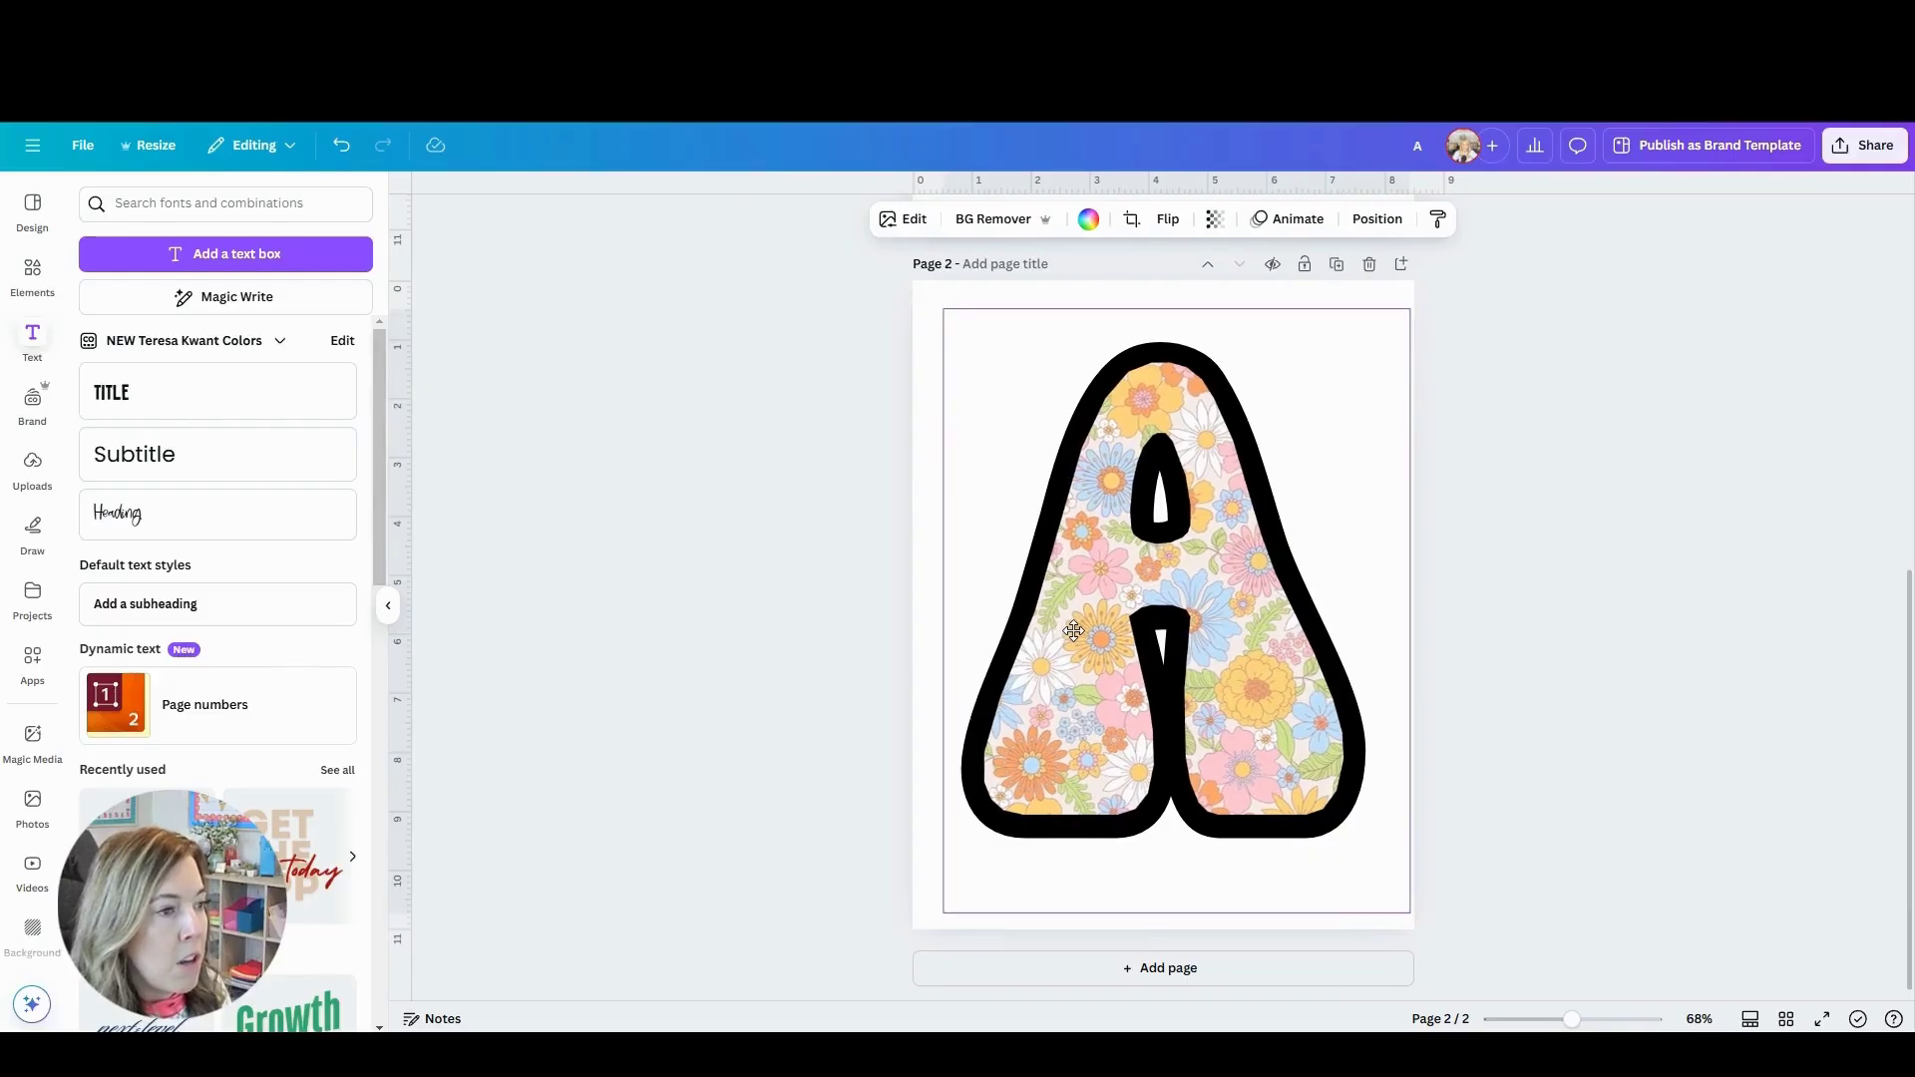
Select the Nectarine A text layer from the layers list behind the floral letter
left_click(617, 536)
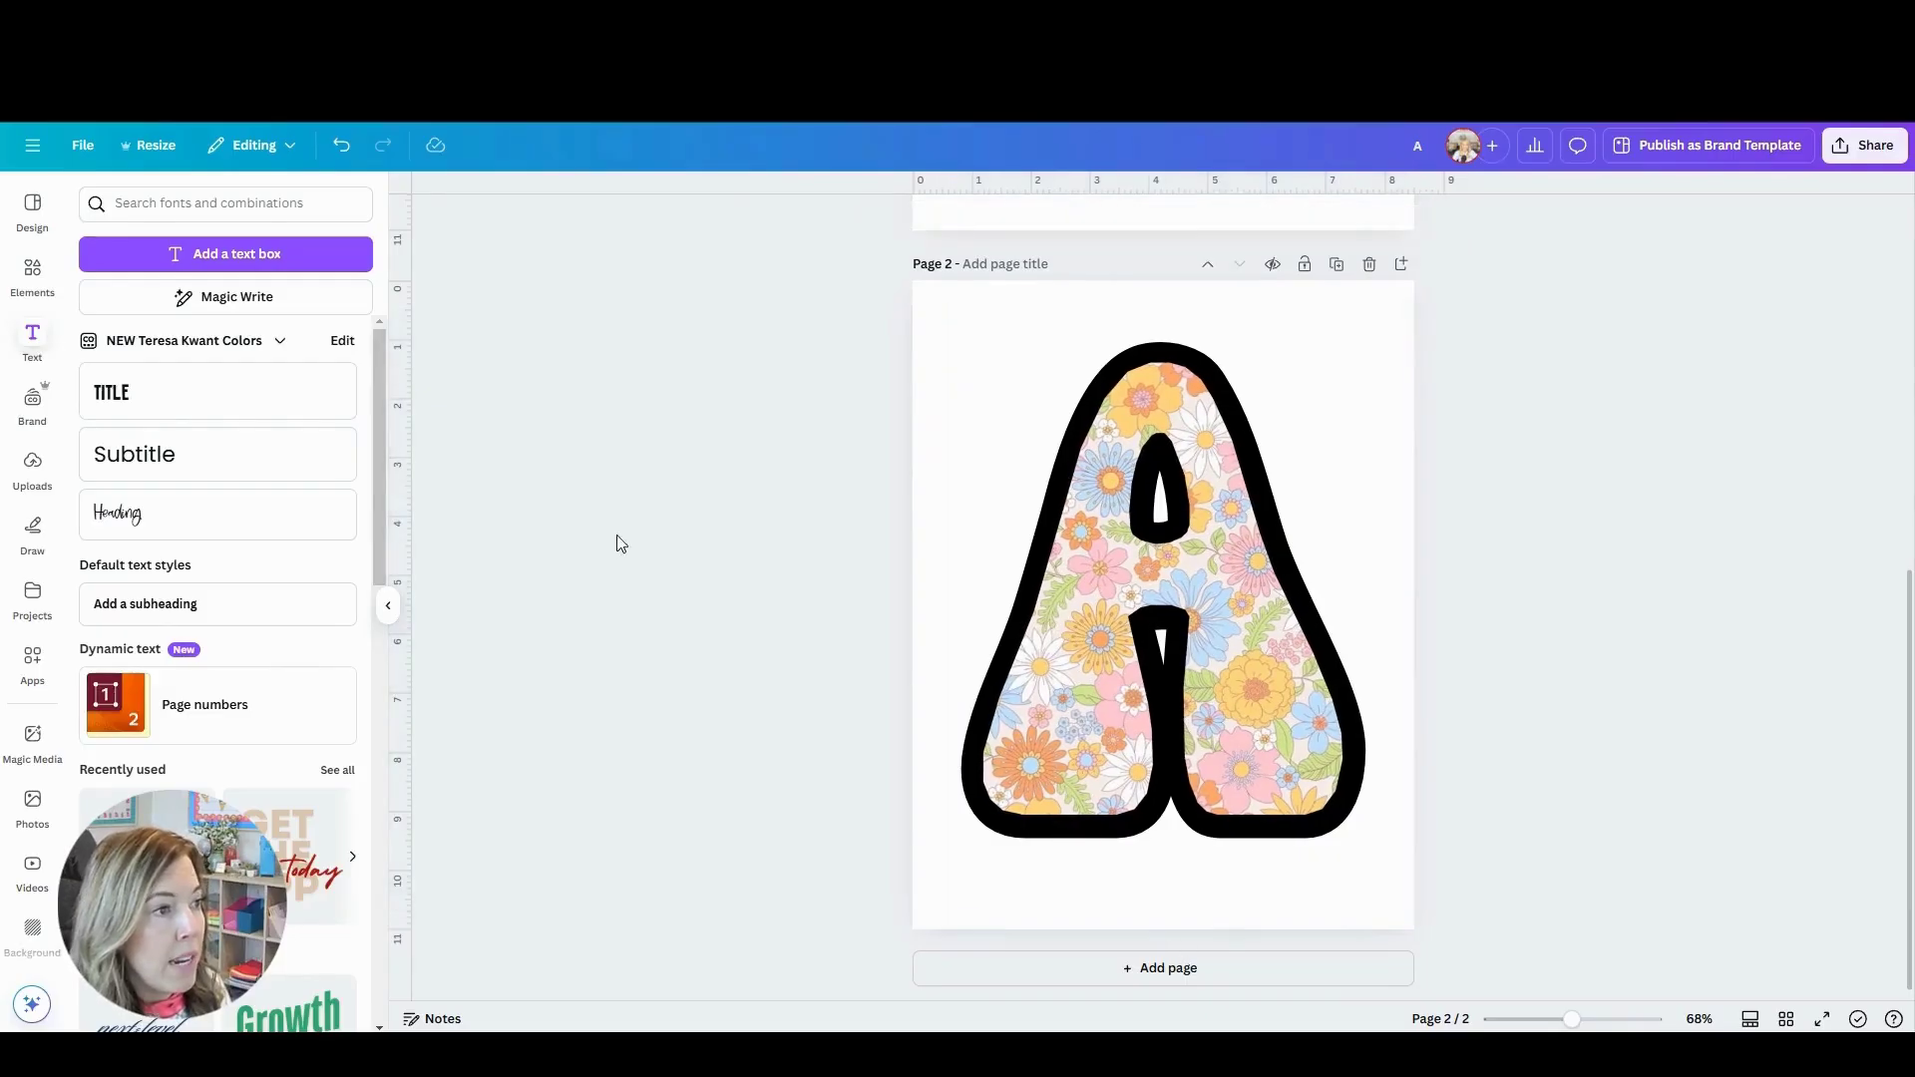
right_click(1110, 440)
mouse_move(1125, 655)
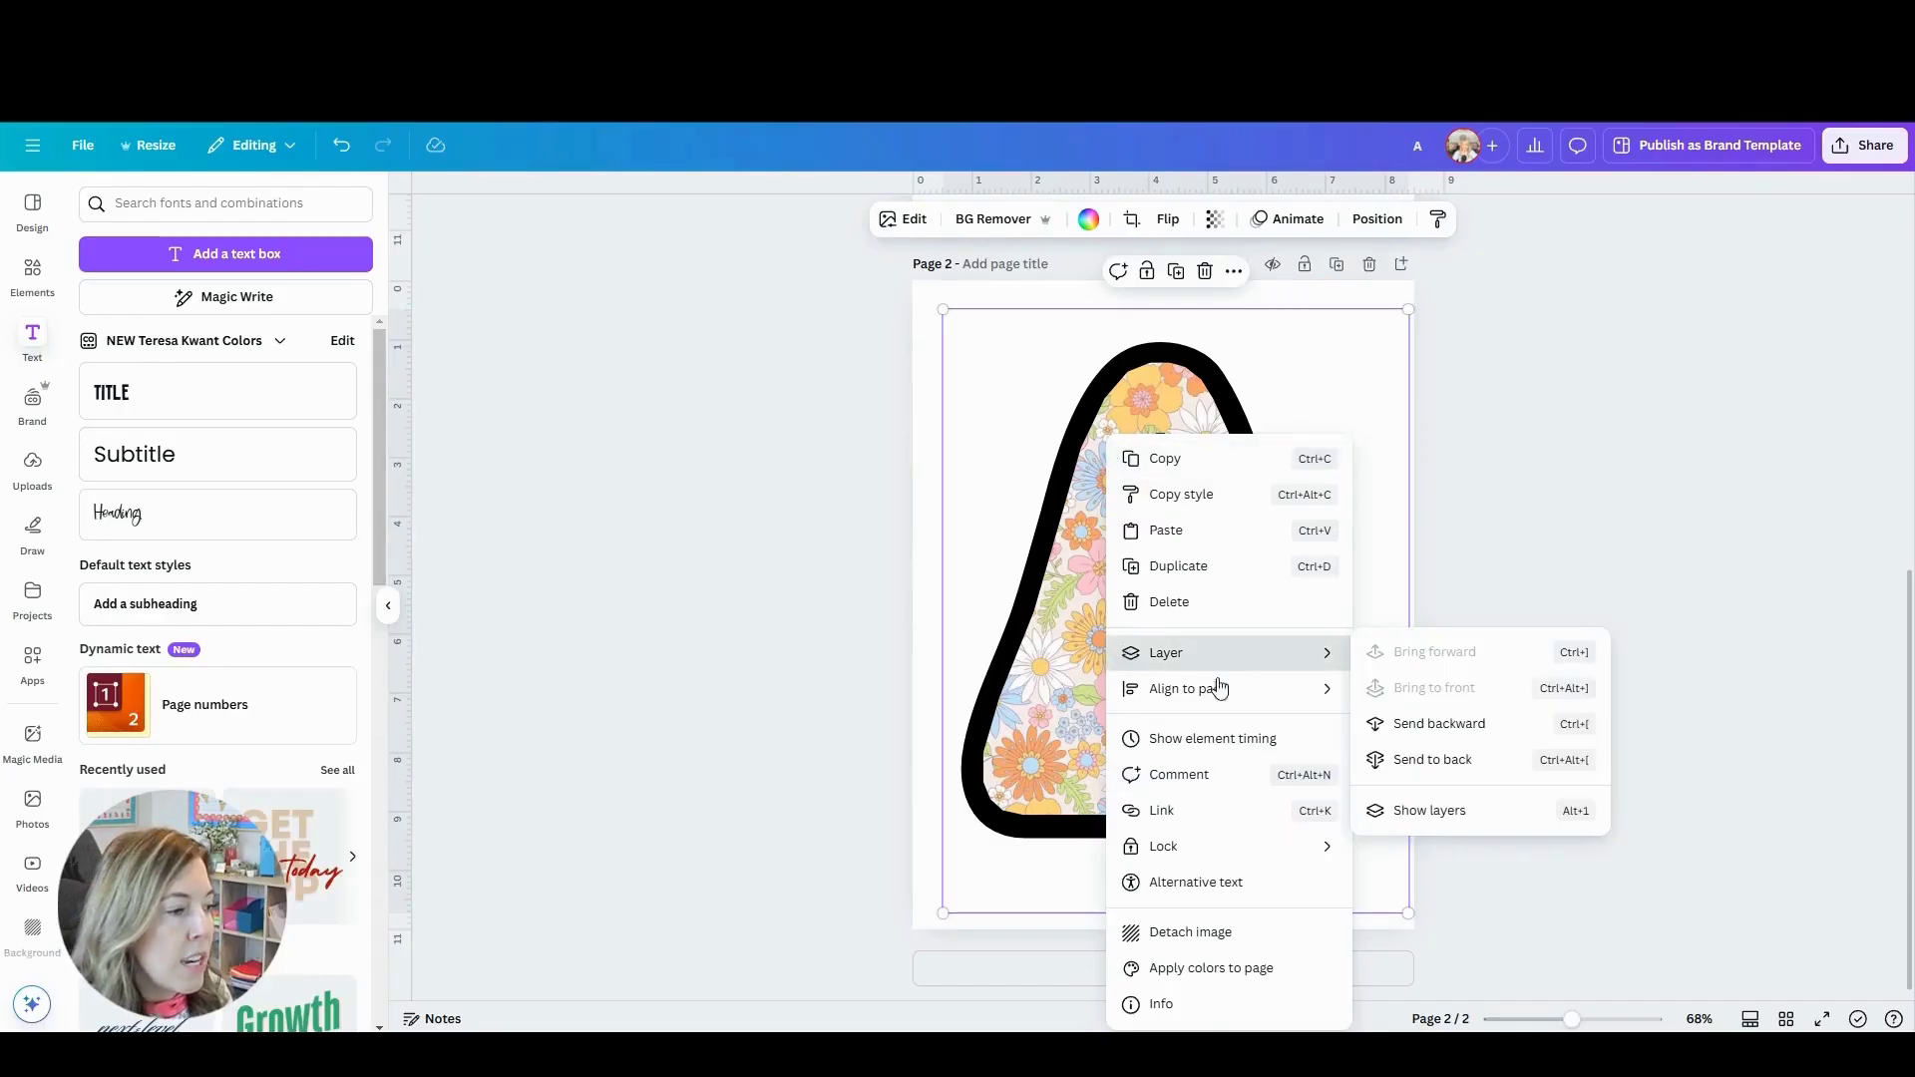
left_click(1416, 807)
left_click(200, 415)
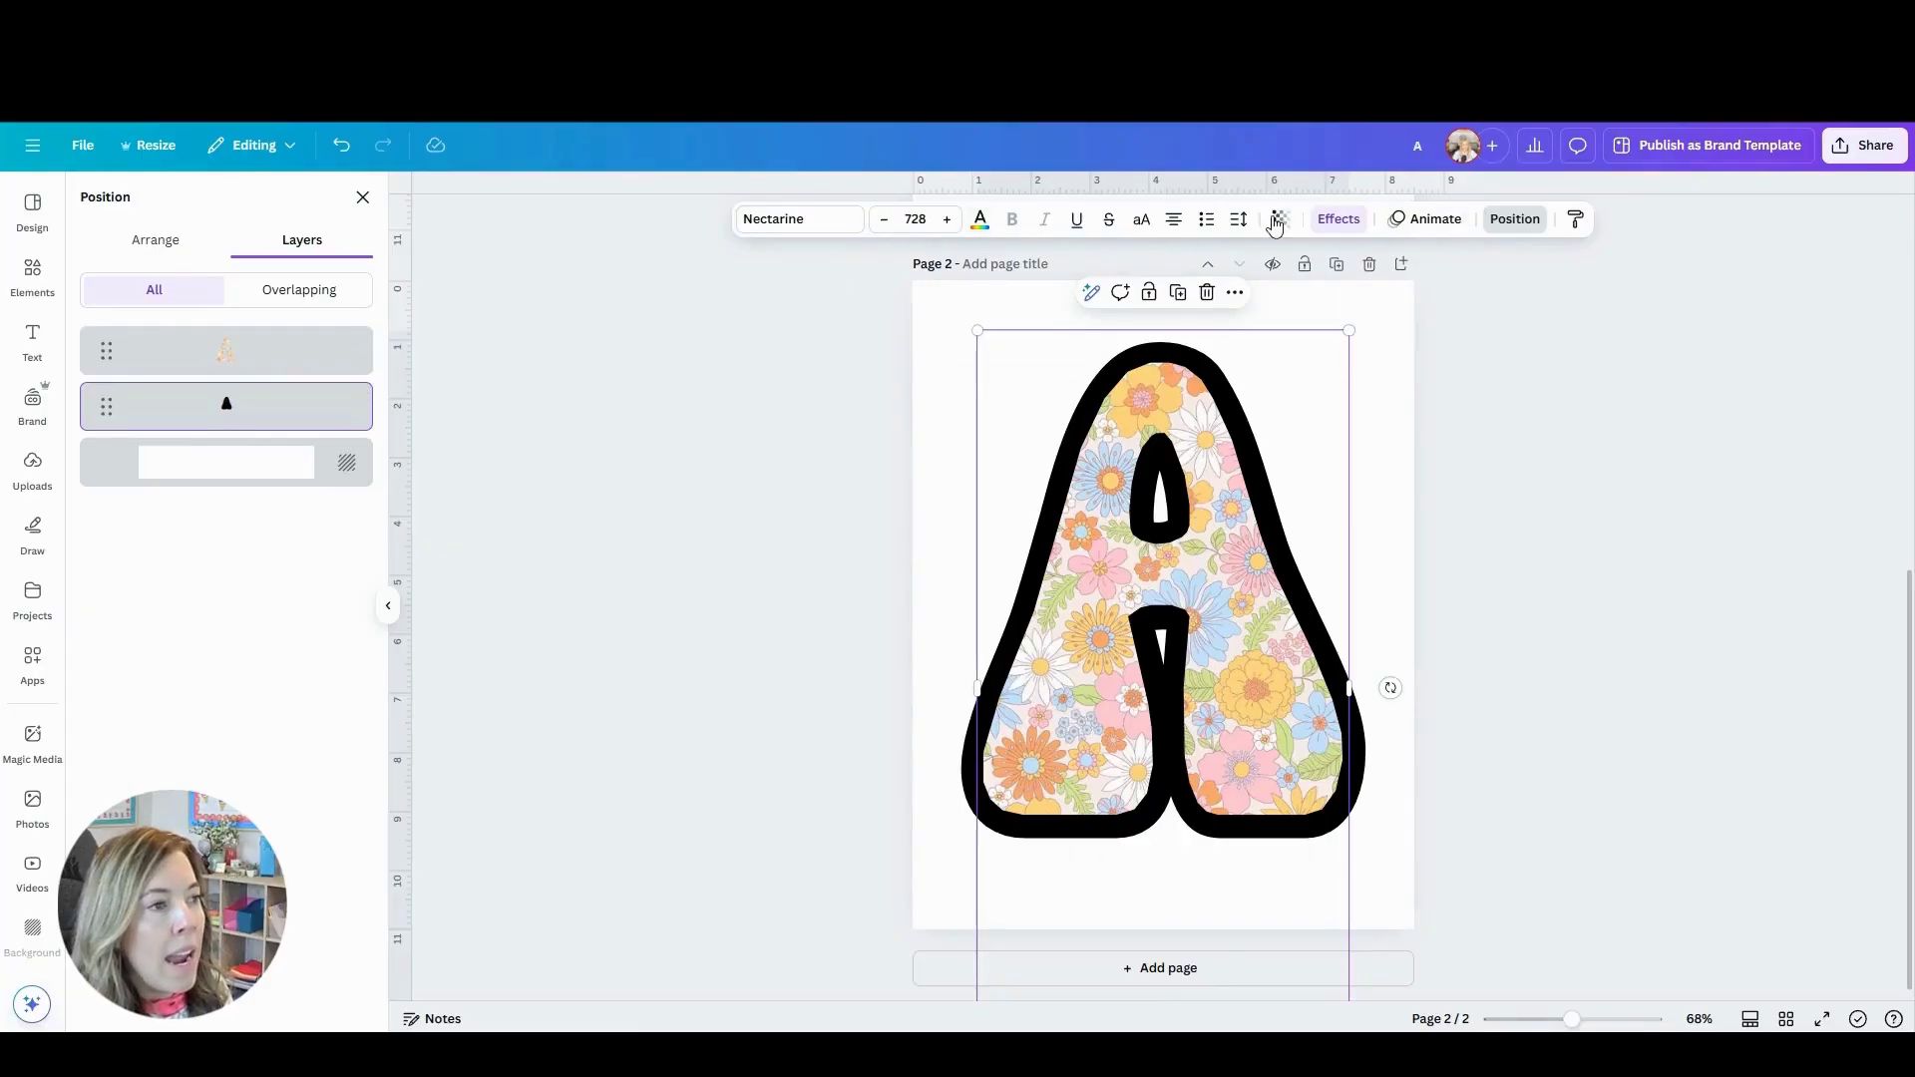
Set the A's outline and fill colour to the peach sampled from the floral pattern
left_click(1339, 219)
left_click(359, 581)
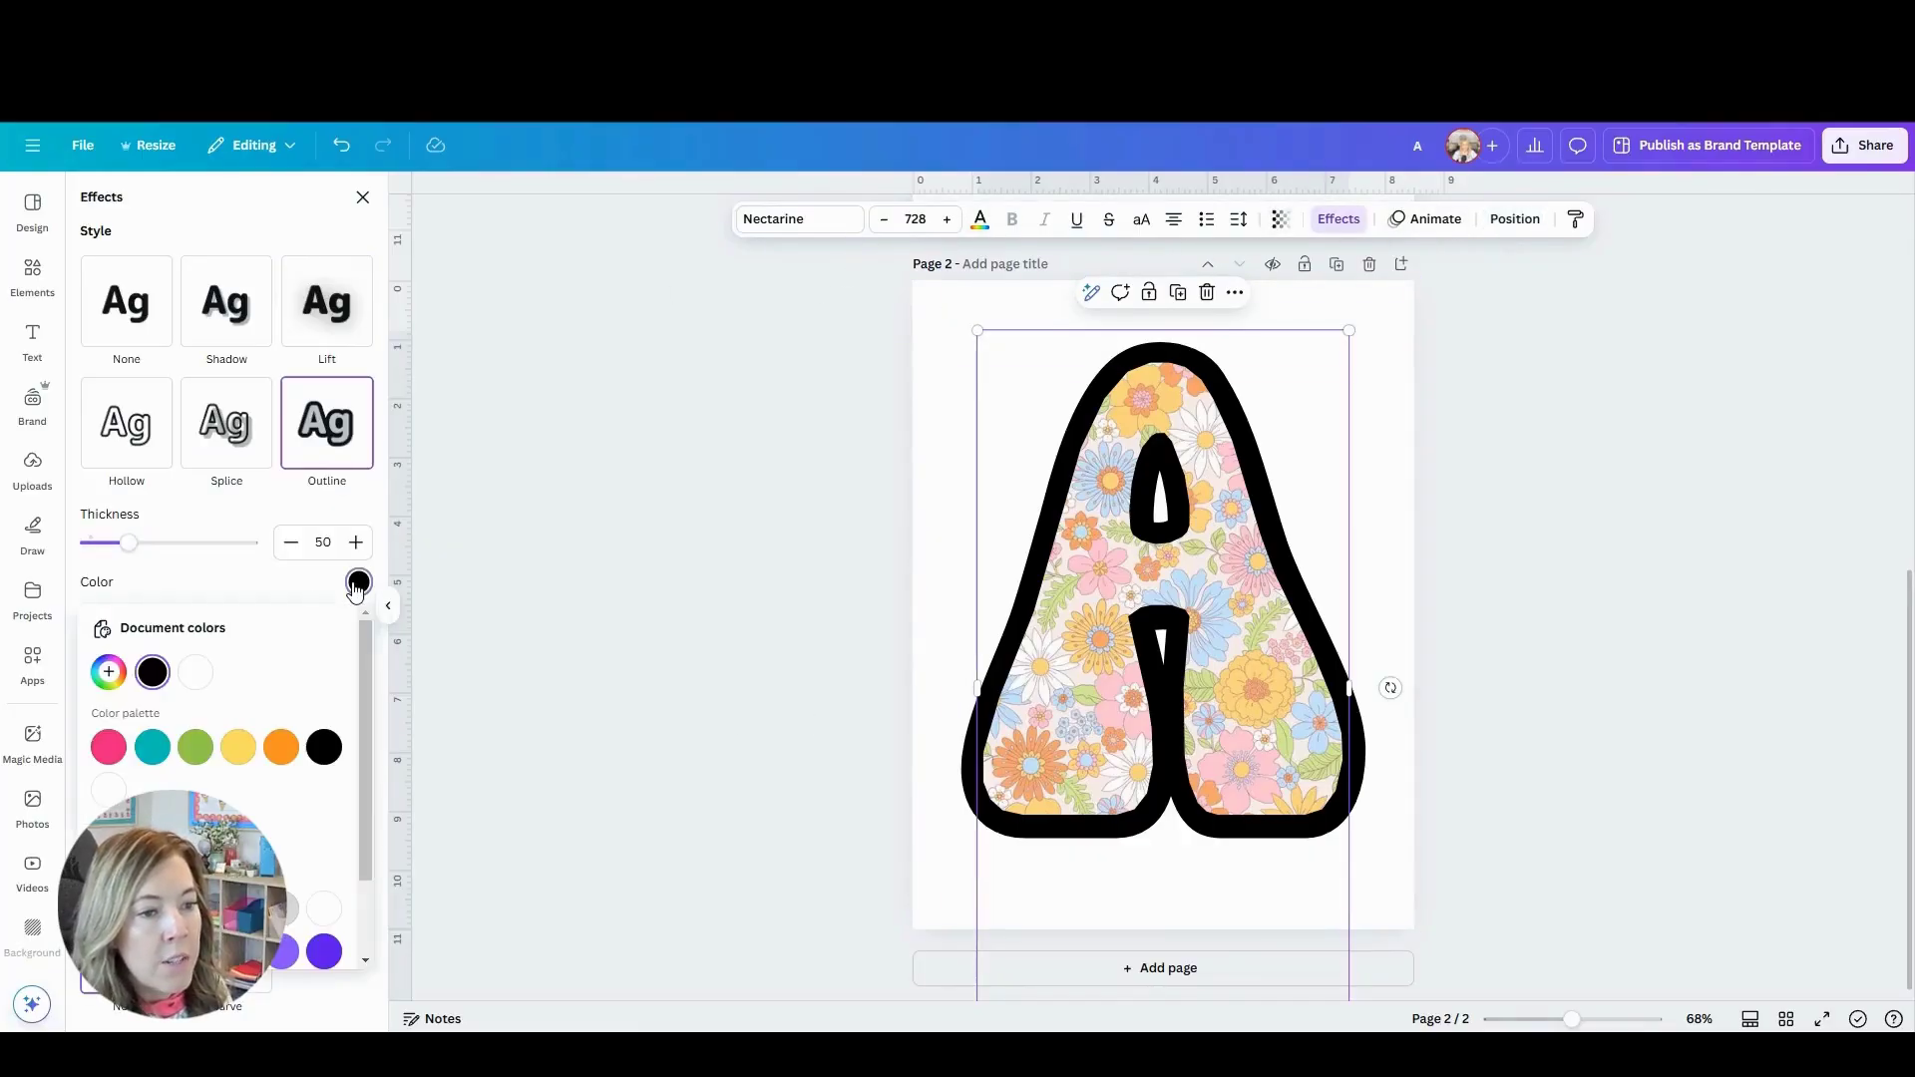
left_click(109, 672)
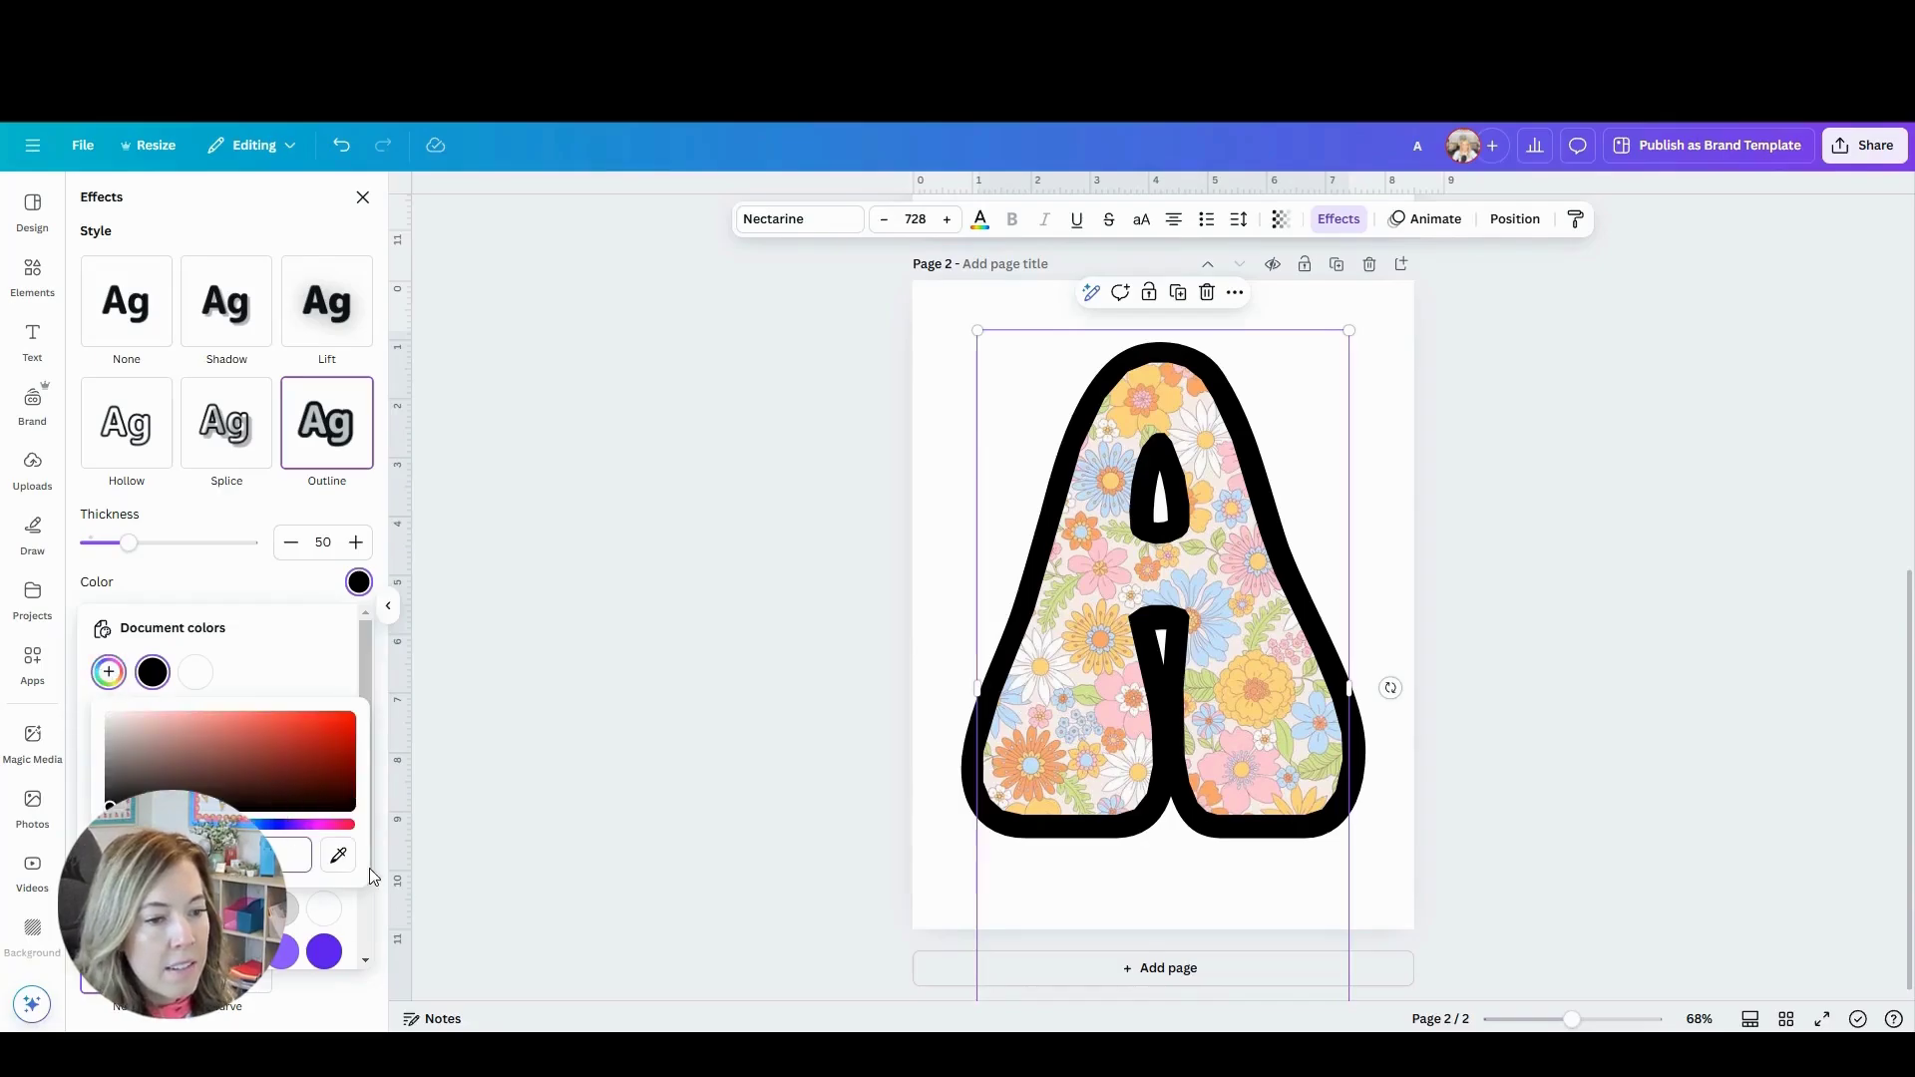
left_click(338, 854)
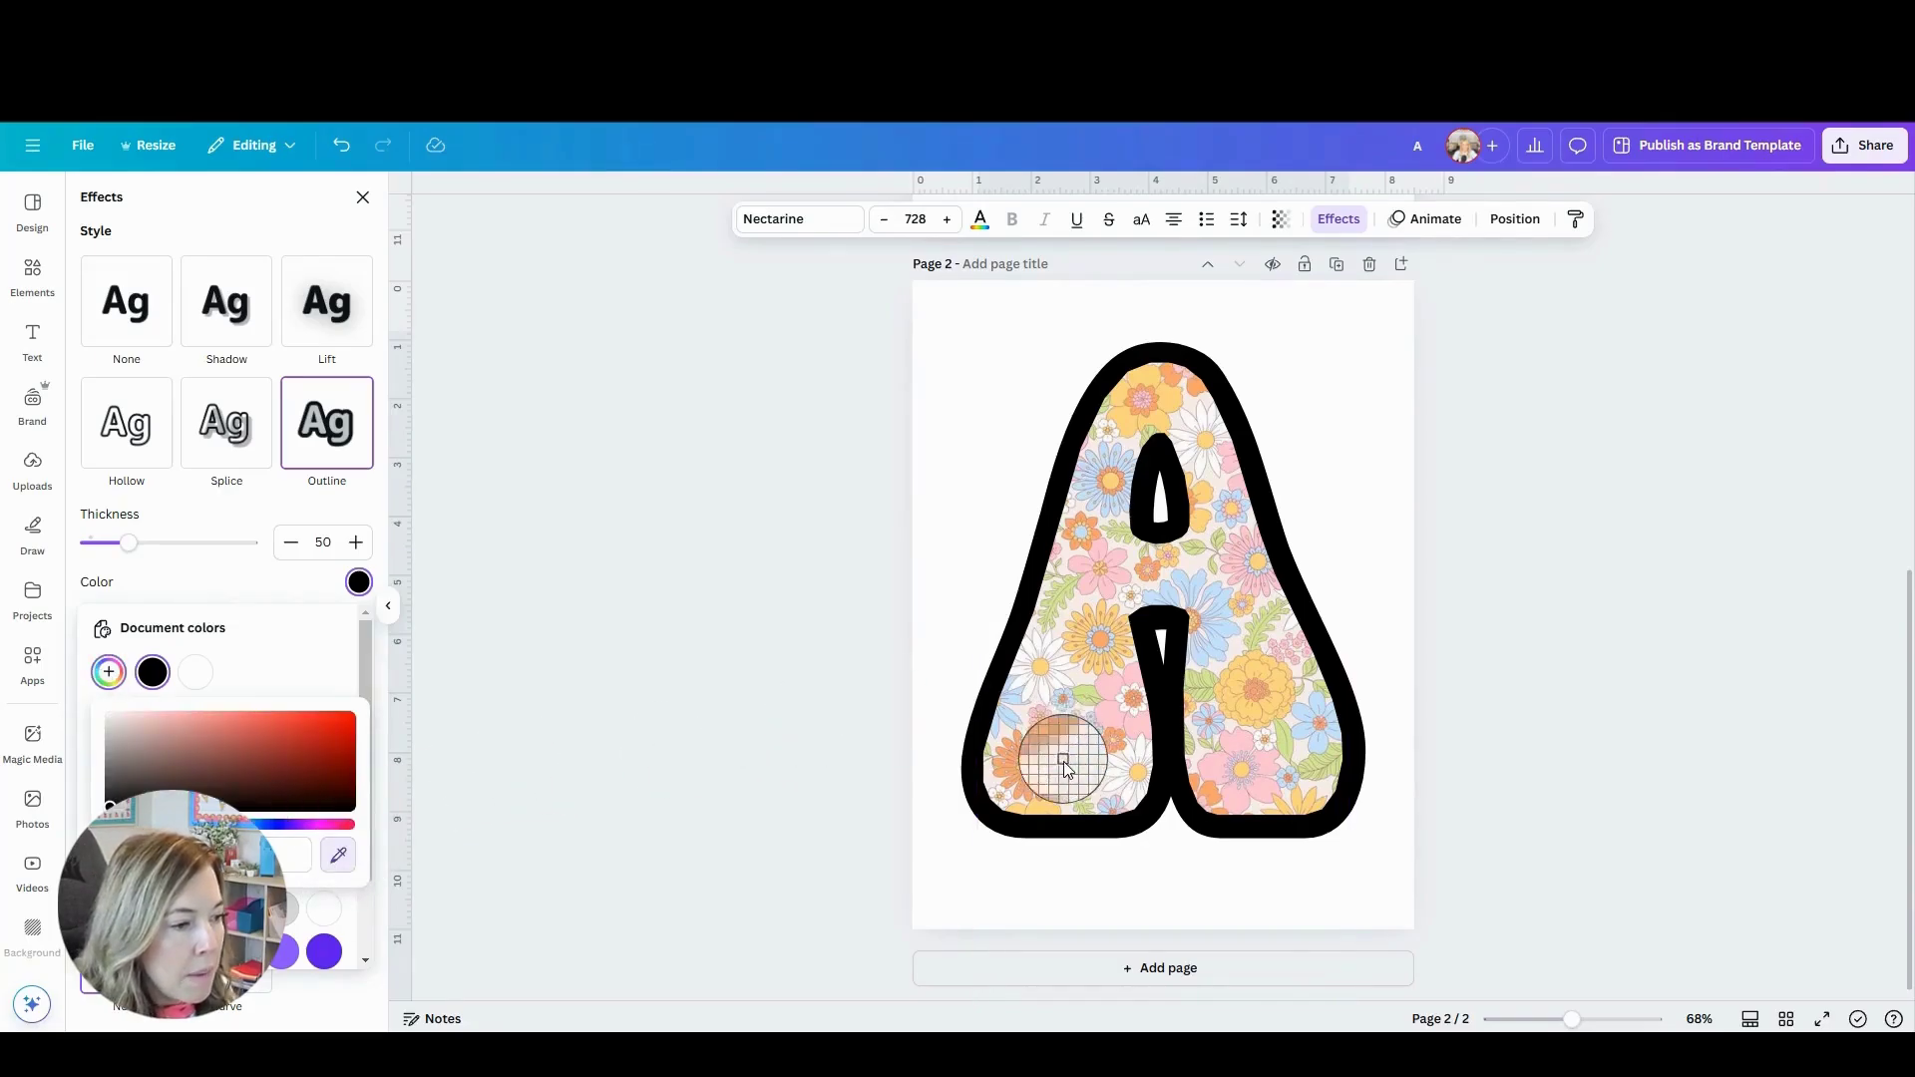
left_click(1247, 688)
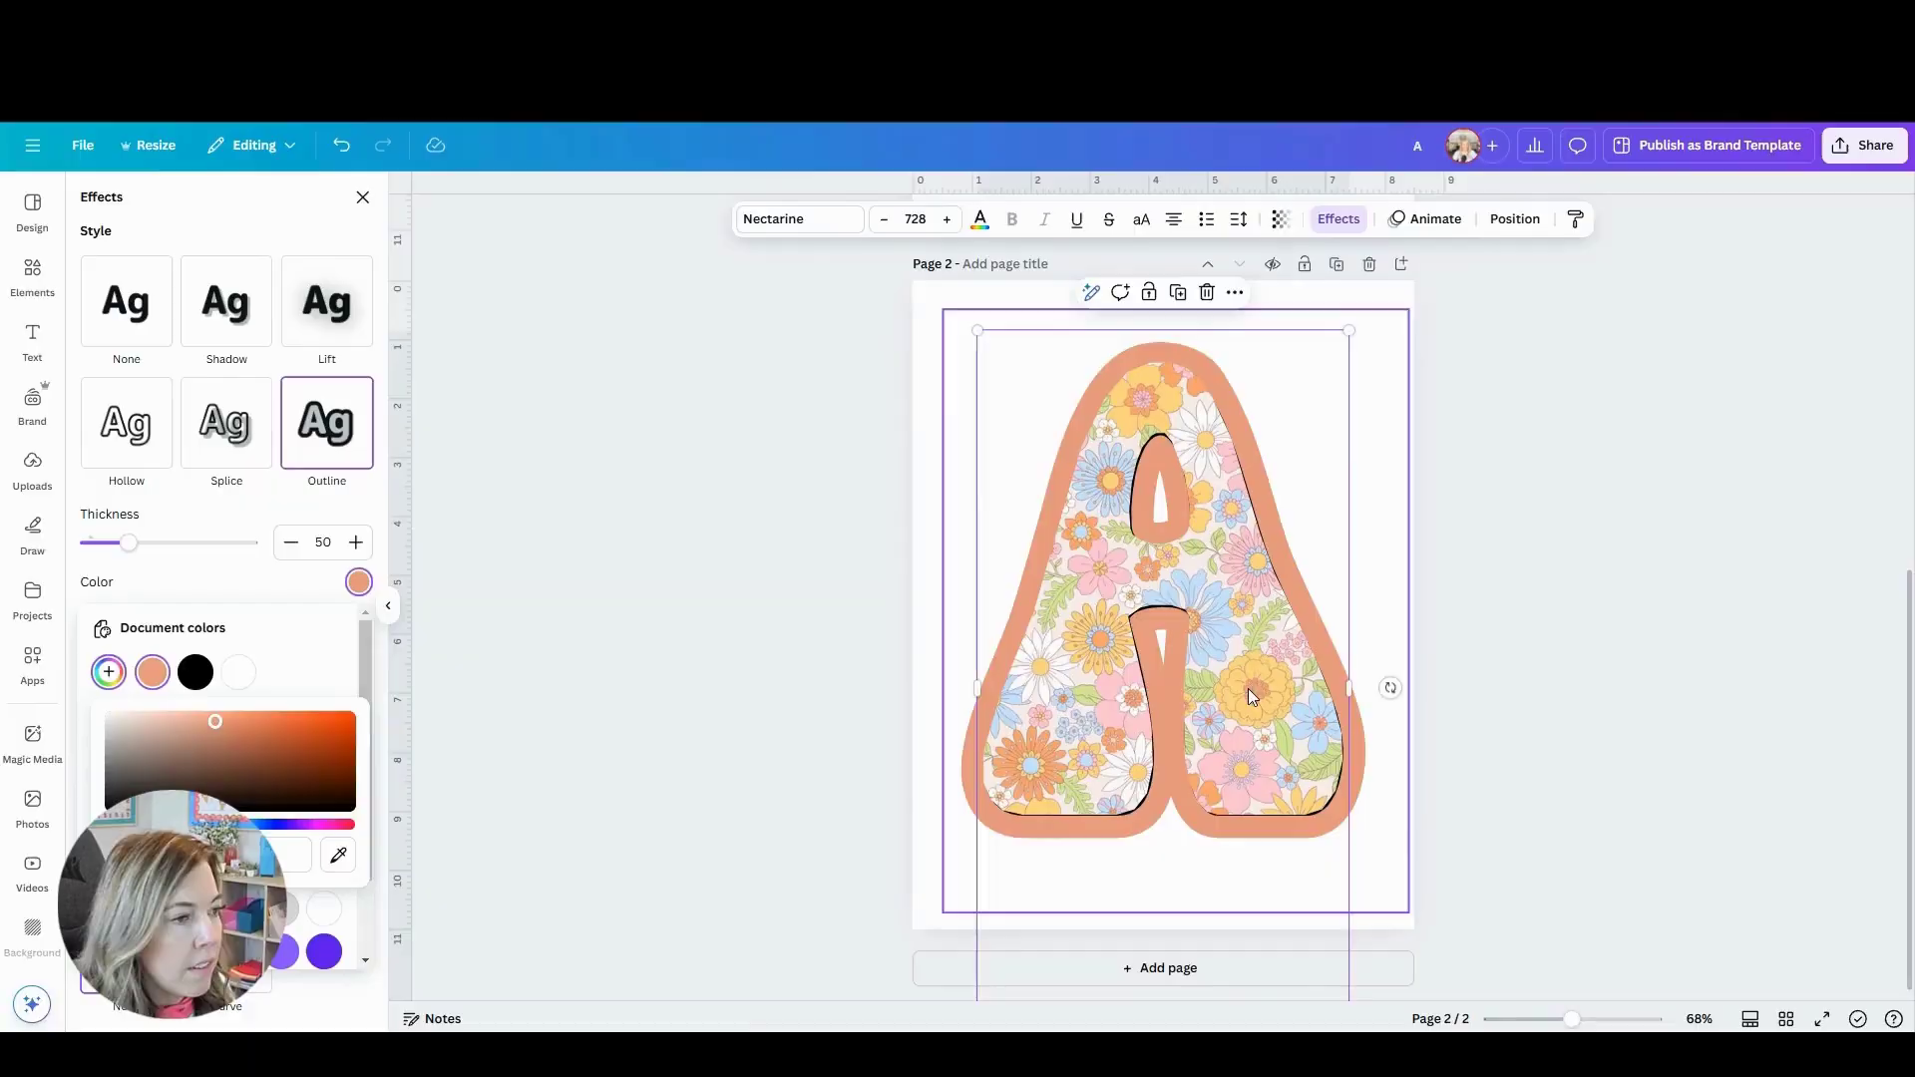
left_click(980, 219)
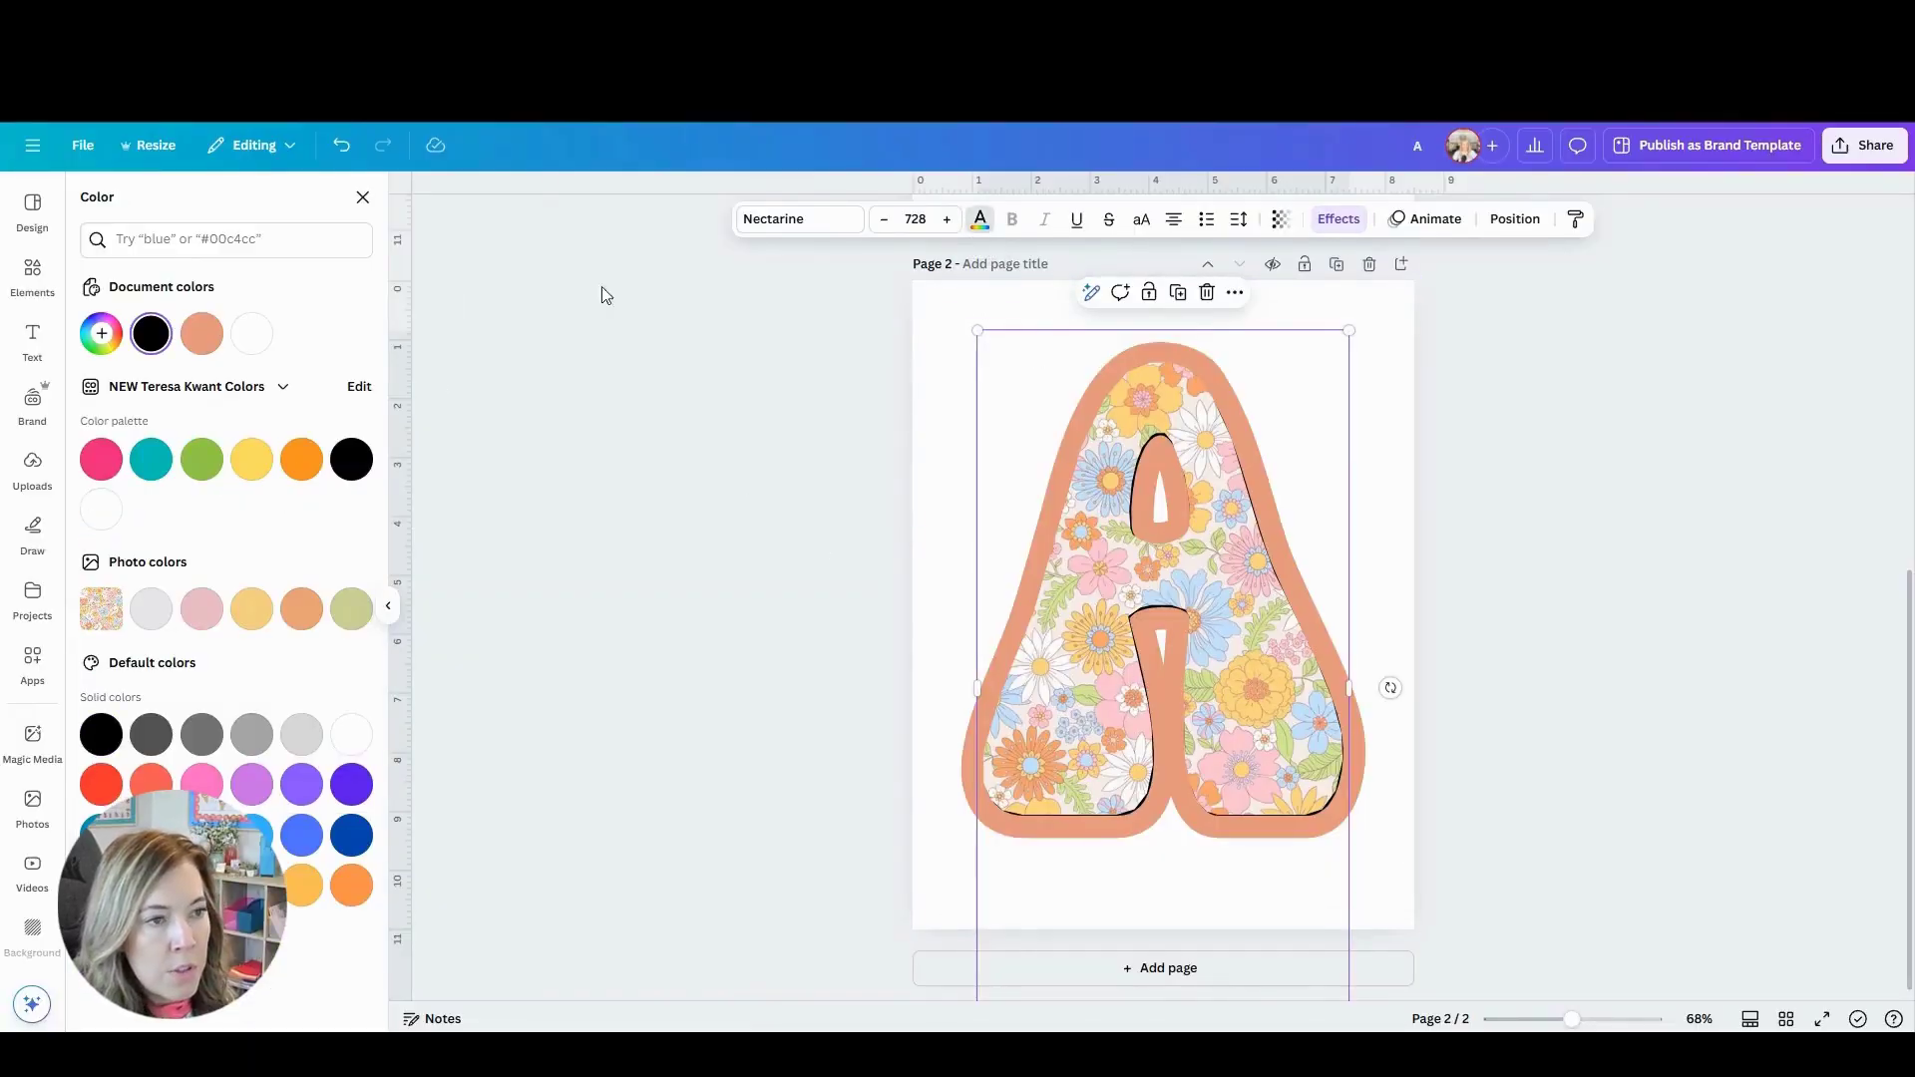
left_click(202, 333)
key("Escape")
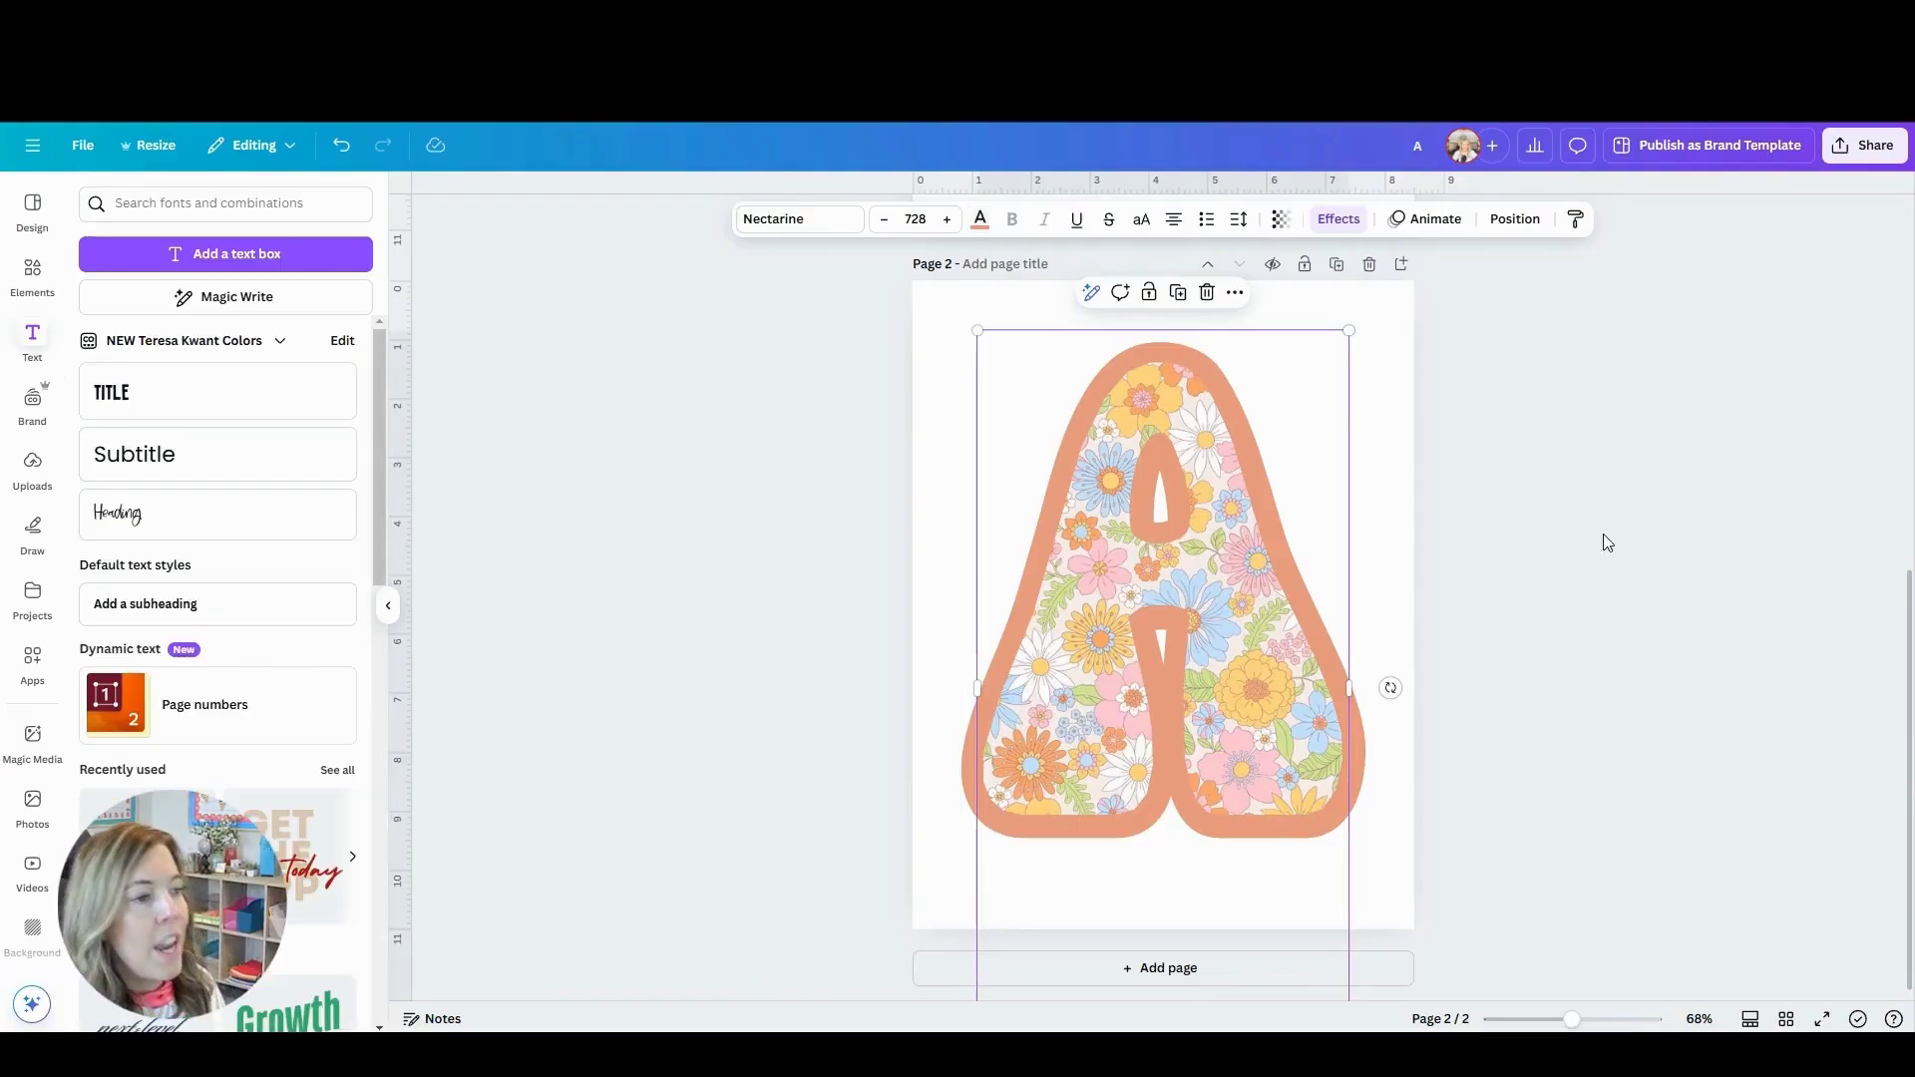
key("Escape")
left_click(1277, 561)
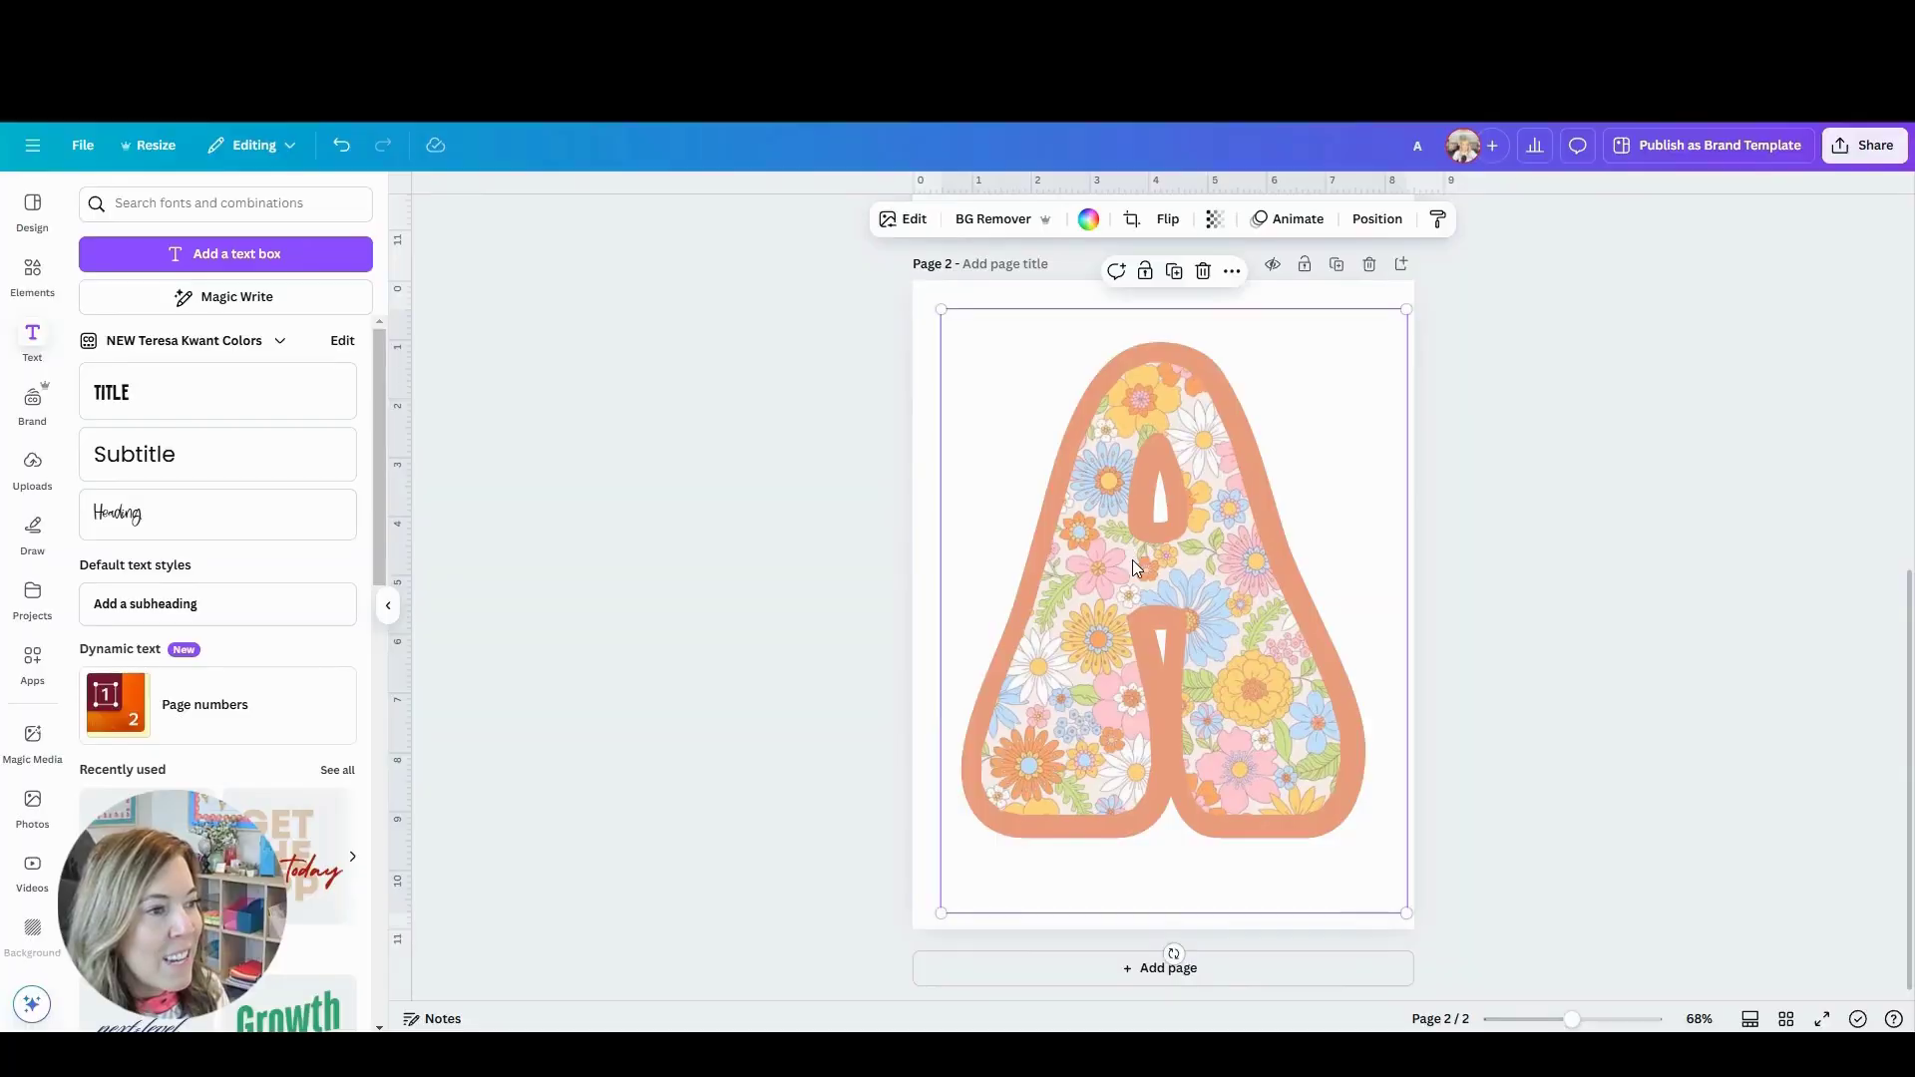
left_click_drag(1133, 560, 1137, 558)
key("super")
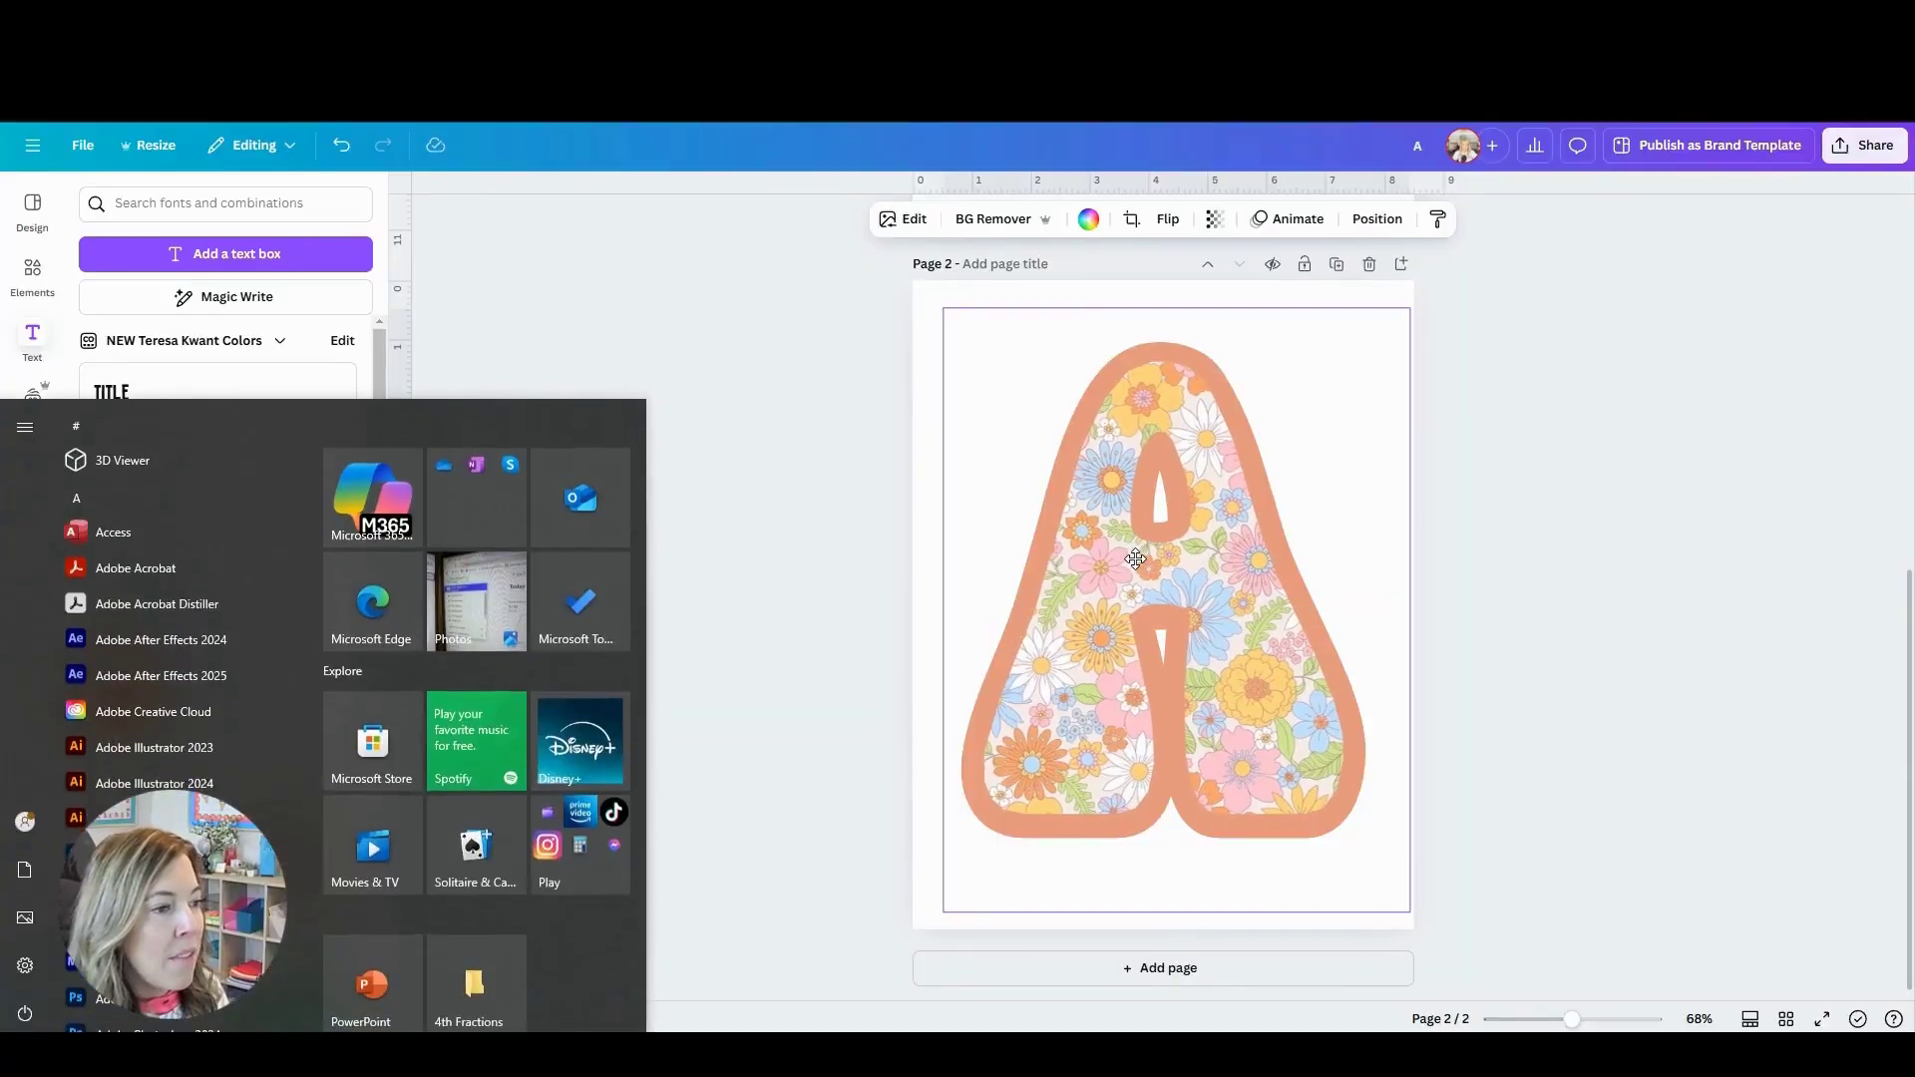
left_click(674, 483)
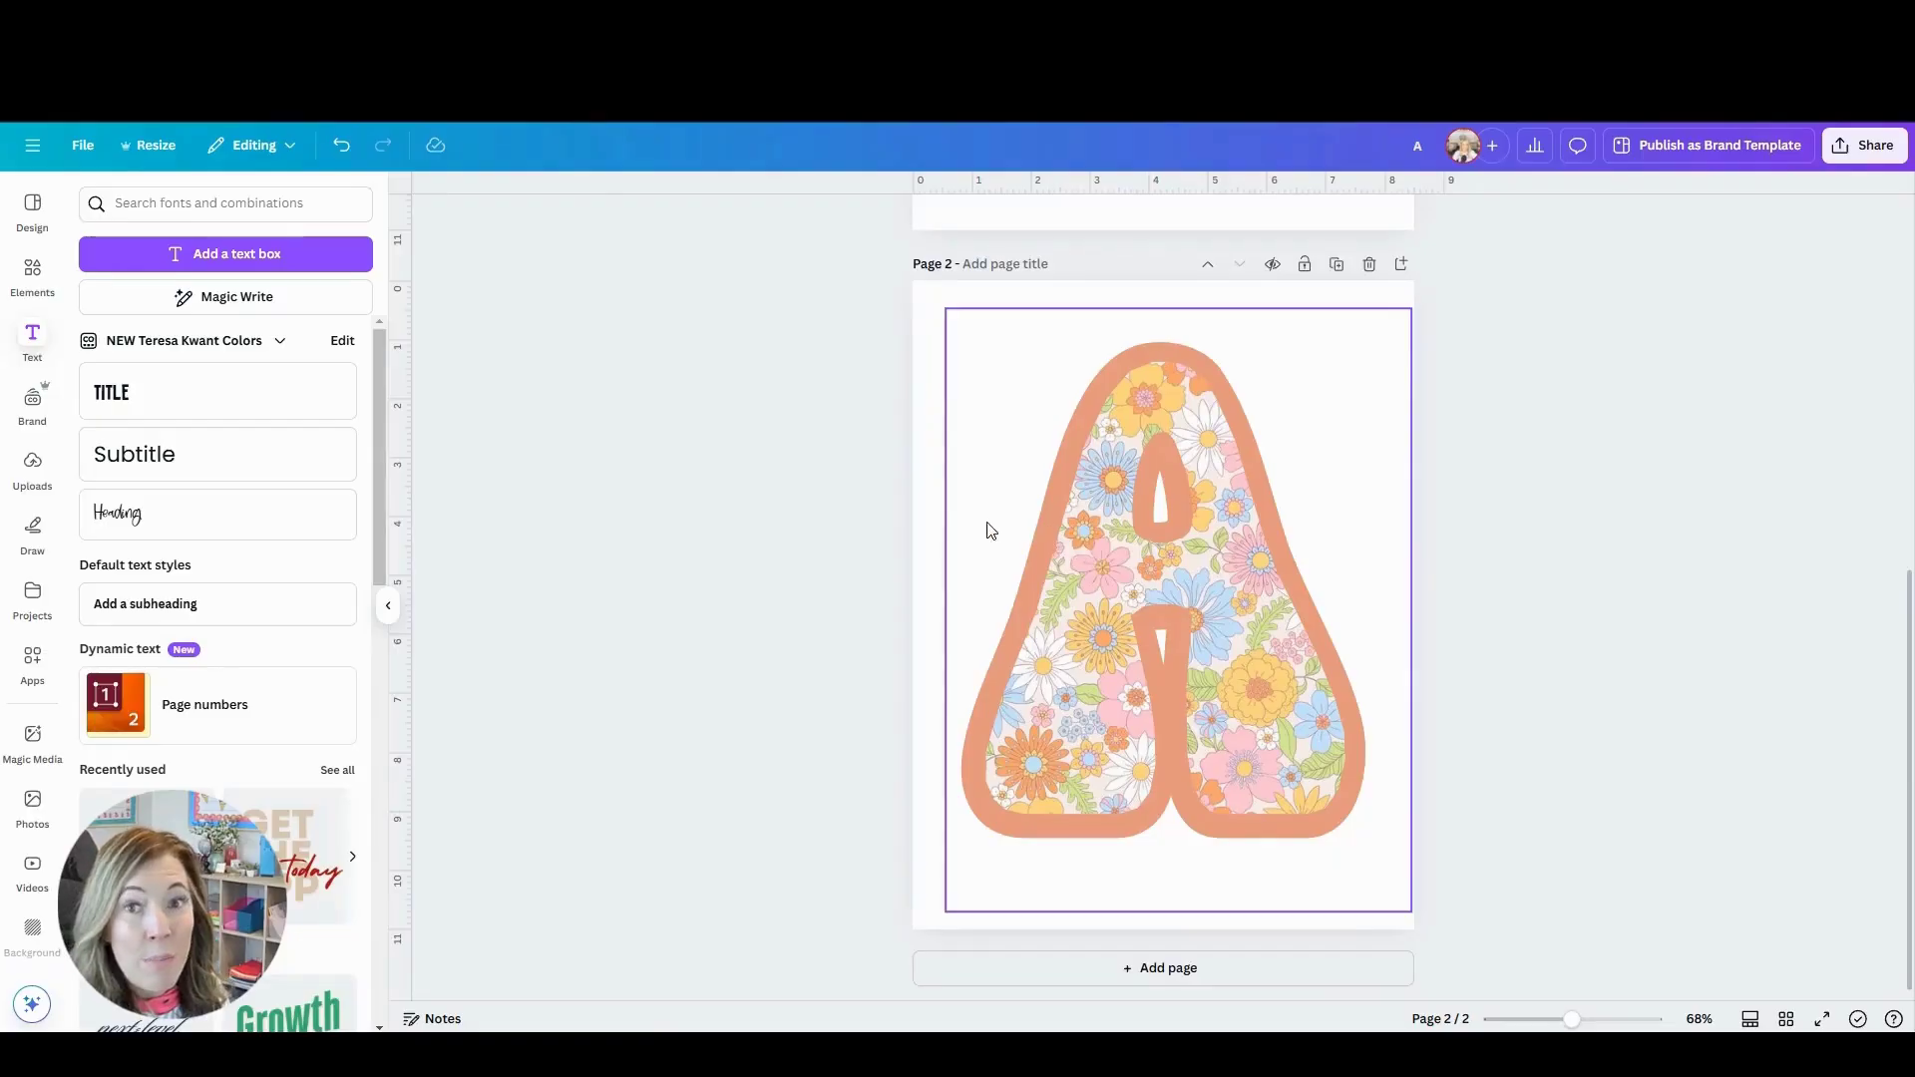
scroll(1003, 602, "up", 7)
scroll(1003, 609, "down", 7)
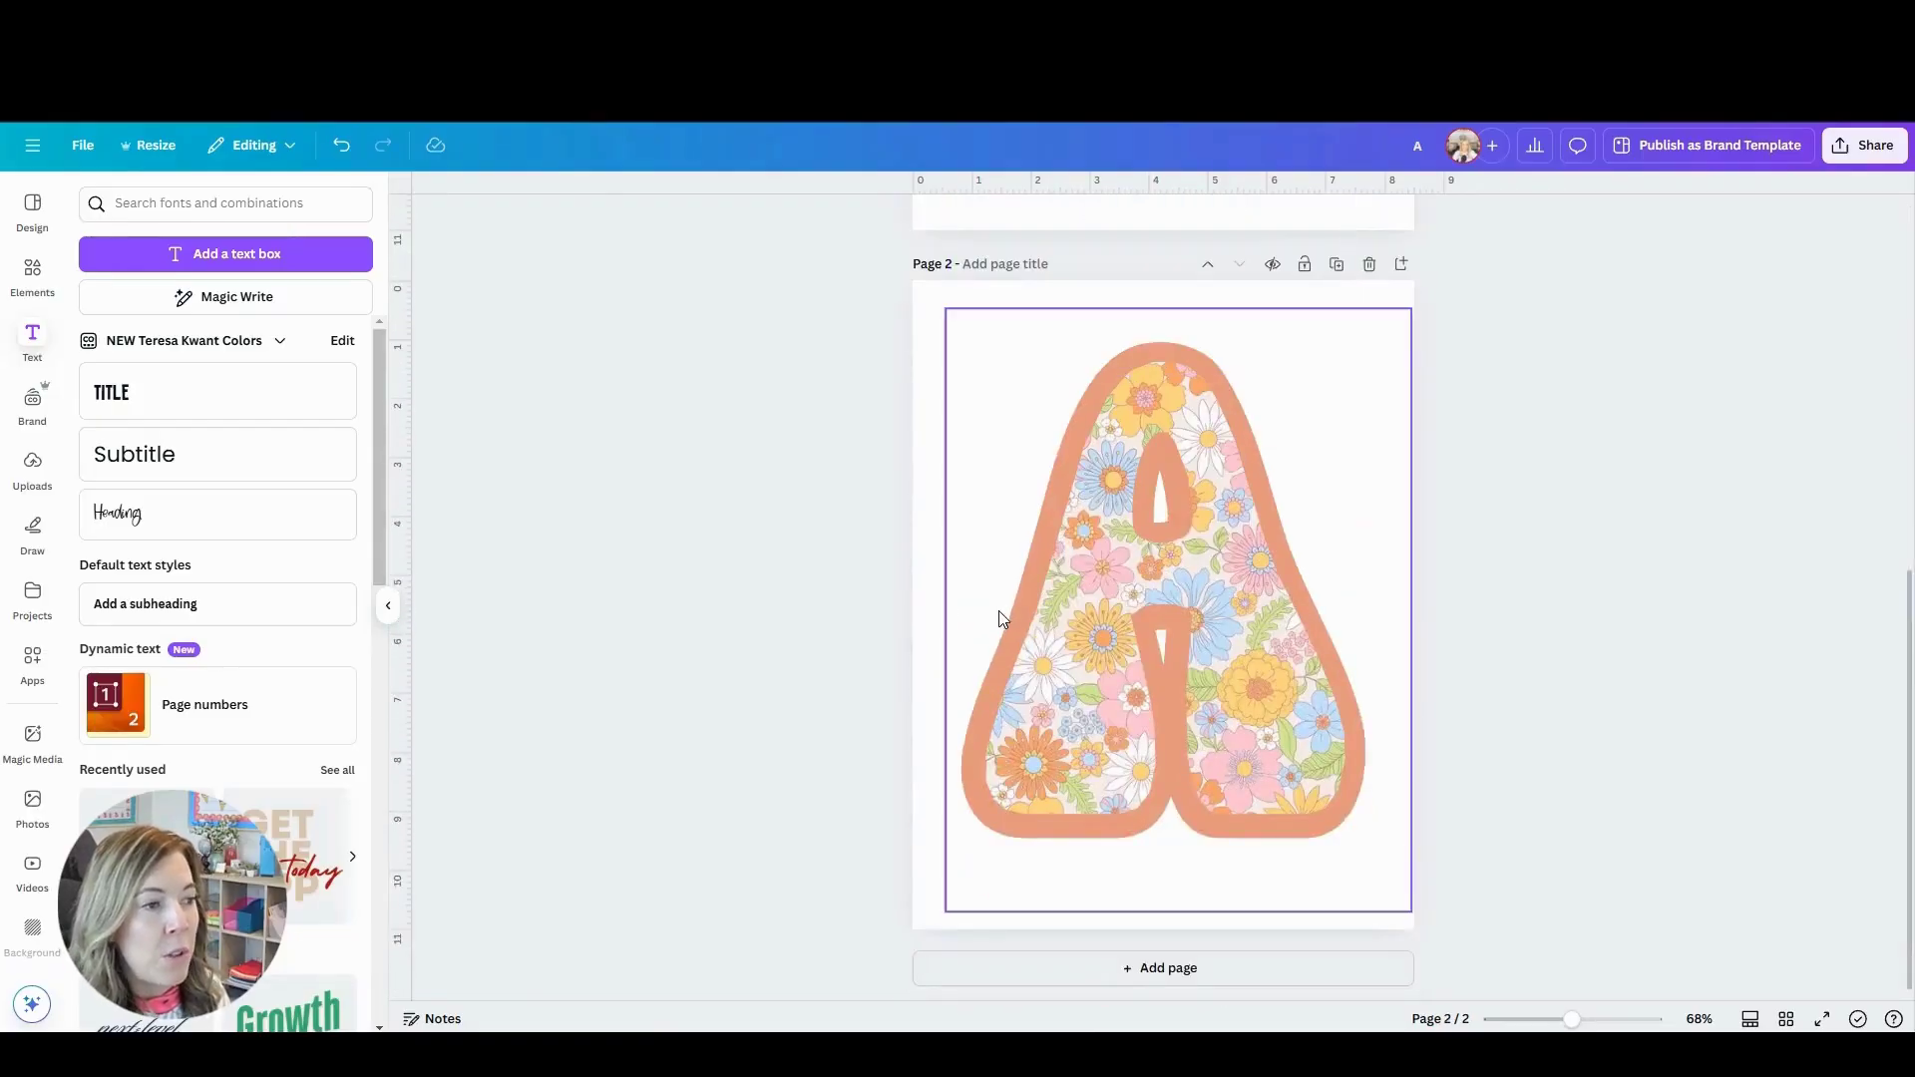